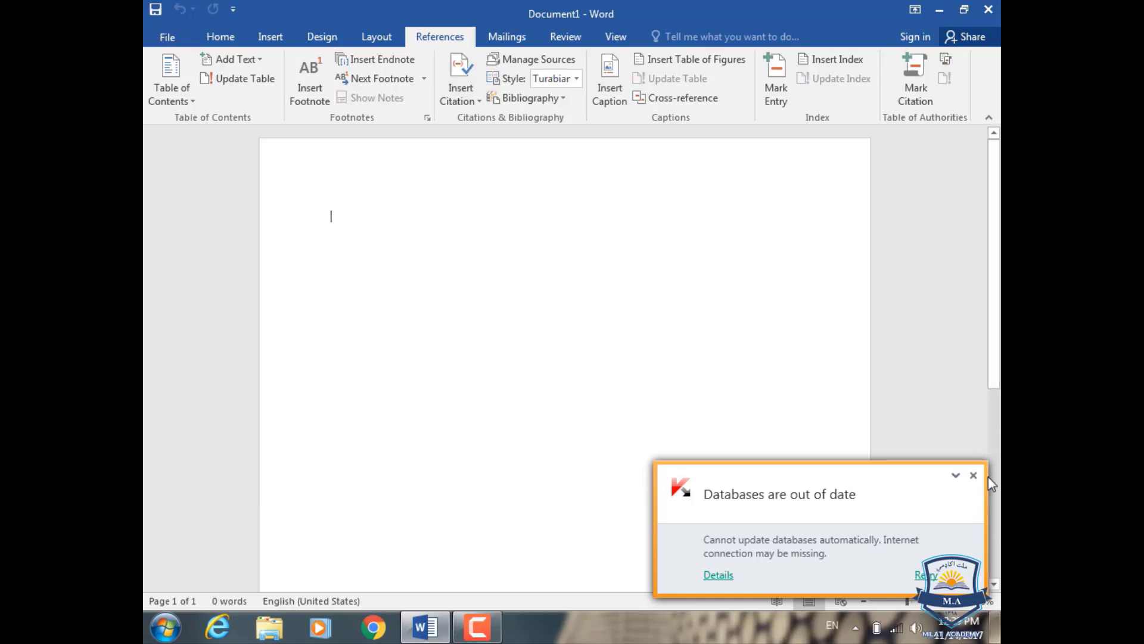
Step: Dismiss the antivirus notification and fill the blank document with sample text using =rand(120)
{"action": "left_click", "coordinate": [974, 475]}
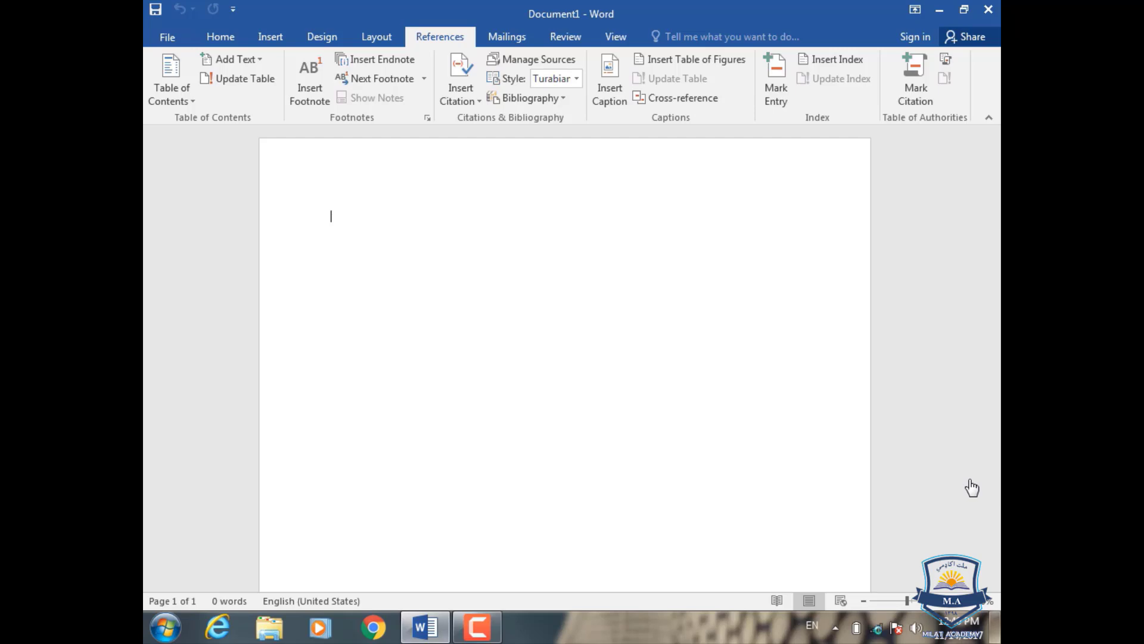
{"action": "type", "text": "=rand("}
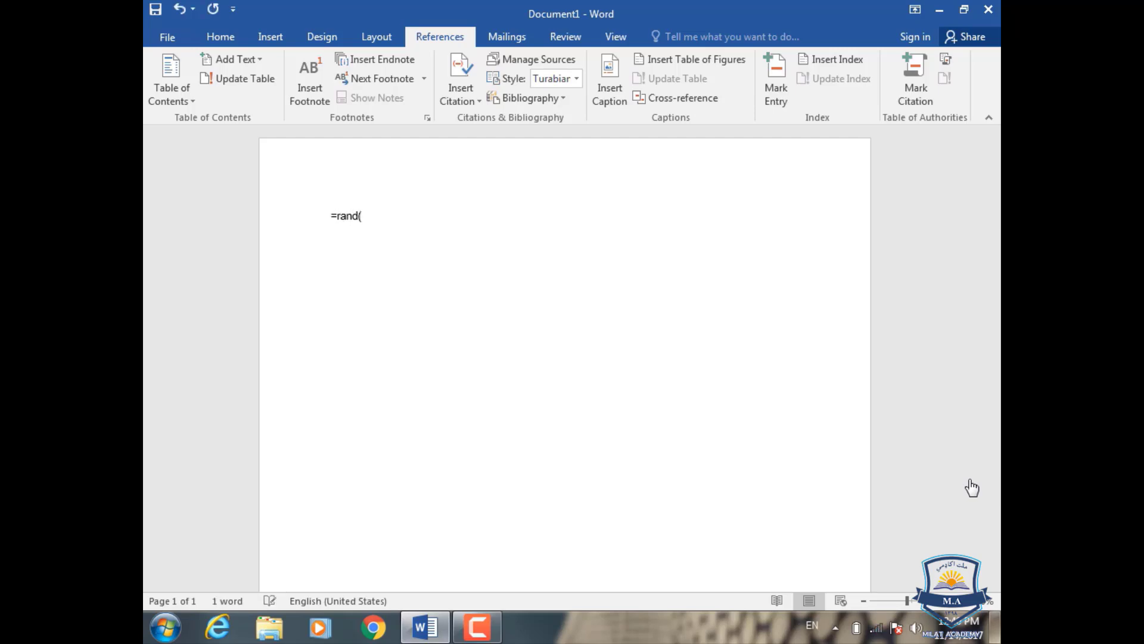
{"action": "type", "text": "120)"}
{"action": "key", "text": "Return"}
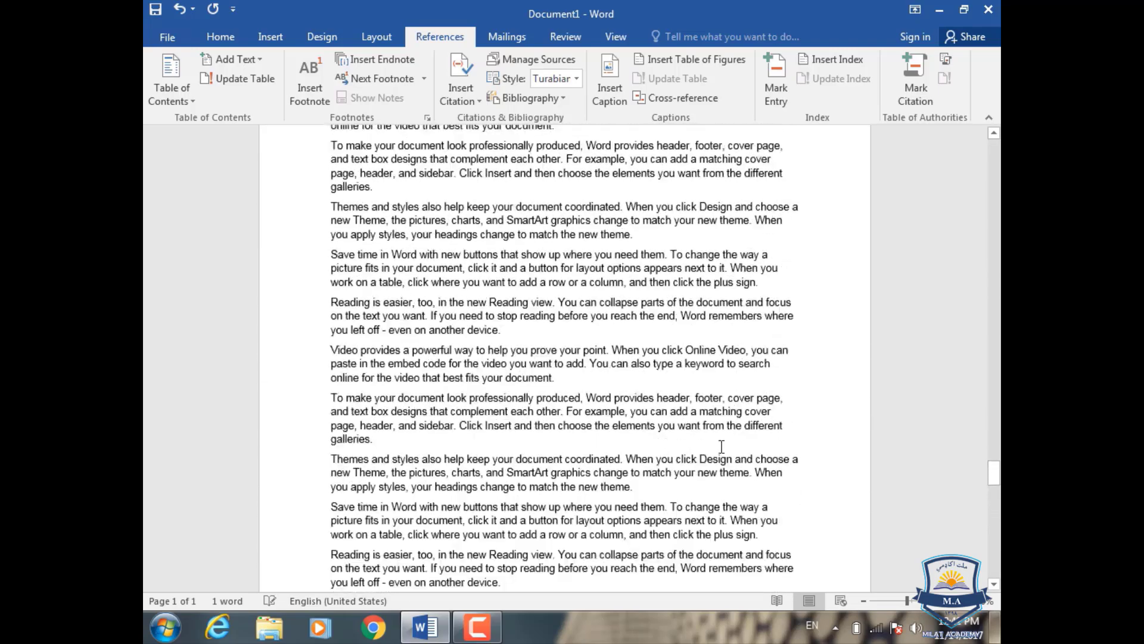
Step: Insert an empty paragraph above the first paragraph at the start of the document
{"action": "left_click_drag", "start_coordinate": [995, 447], "coordinate": [978, 147]}
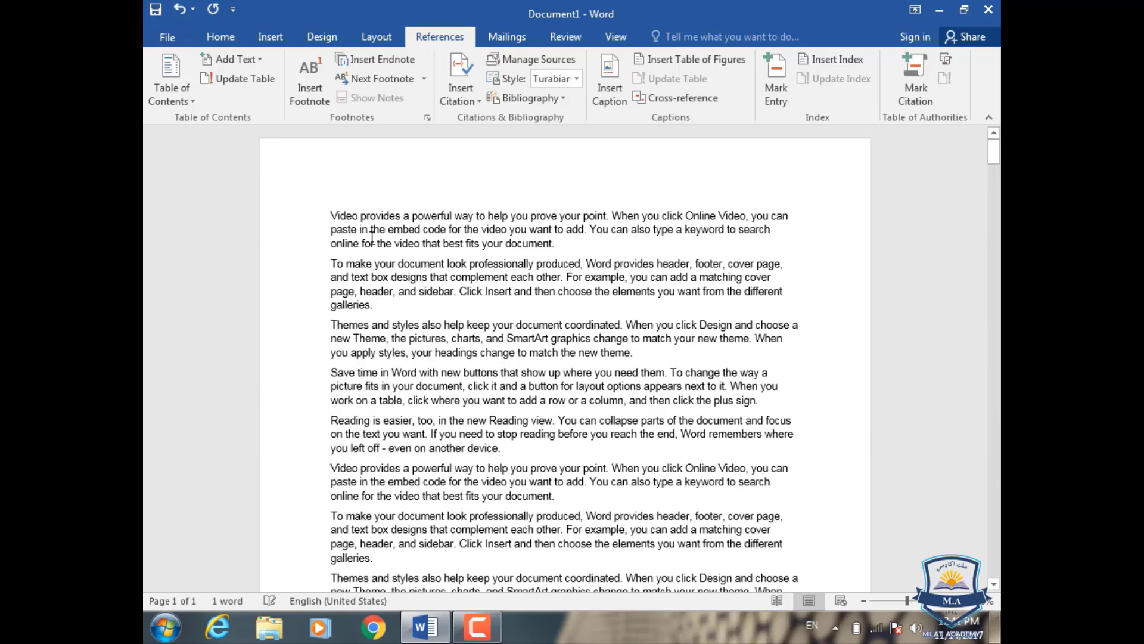
{"action": "left_click", "coordinate": [333, 216]}
{"action": "key", "text": "Return"}
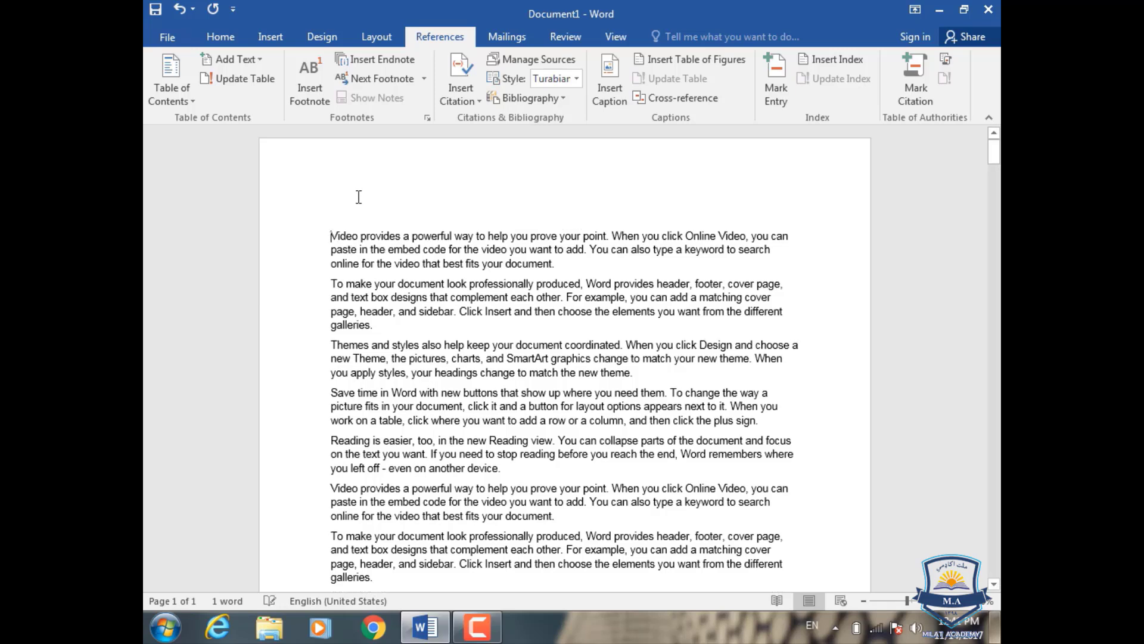
{"action": "key", "text": "Up"}
Step: Split the word "Video" from the first paragraph onto its own line and apply the Heading 1 style to it
{"action": "left_click", "coordinate": [359, 237]}
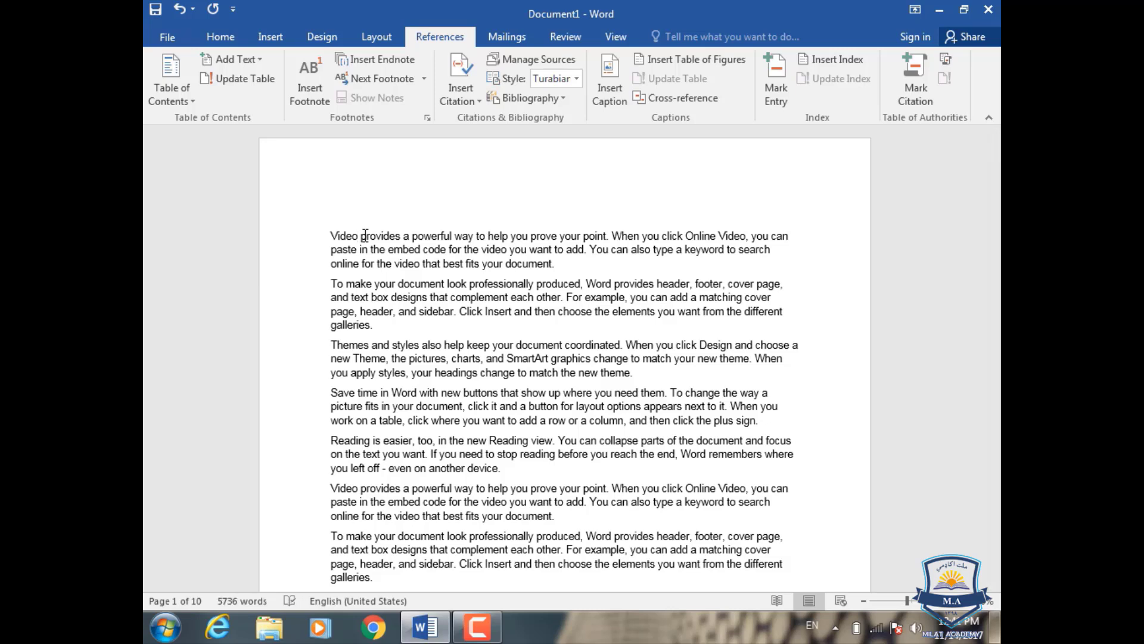
{"action": "key", "text": "Return"}
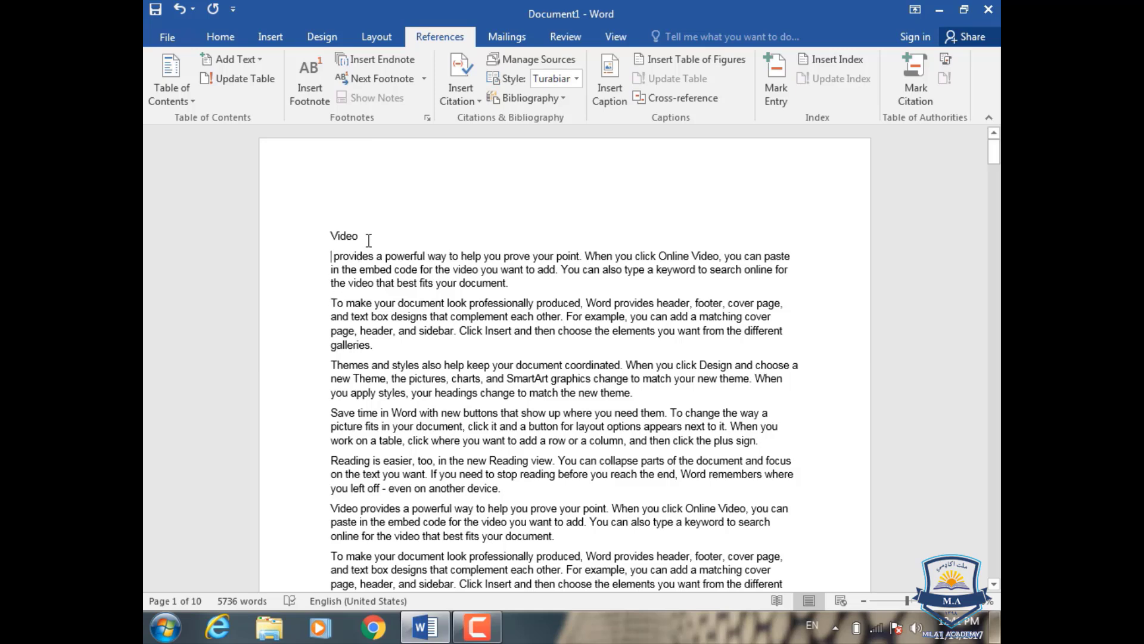
{"action": "left_click_drag", "start_coordinate": [365, 236], "coordinate": [325, 238]}
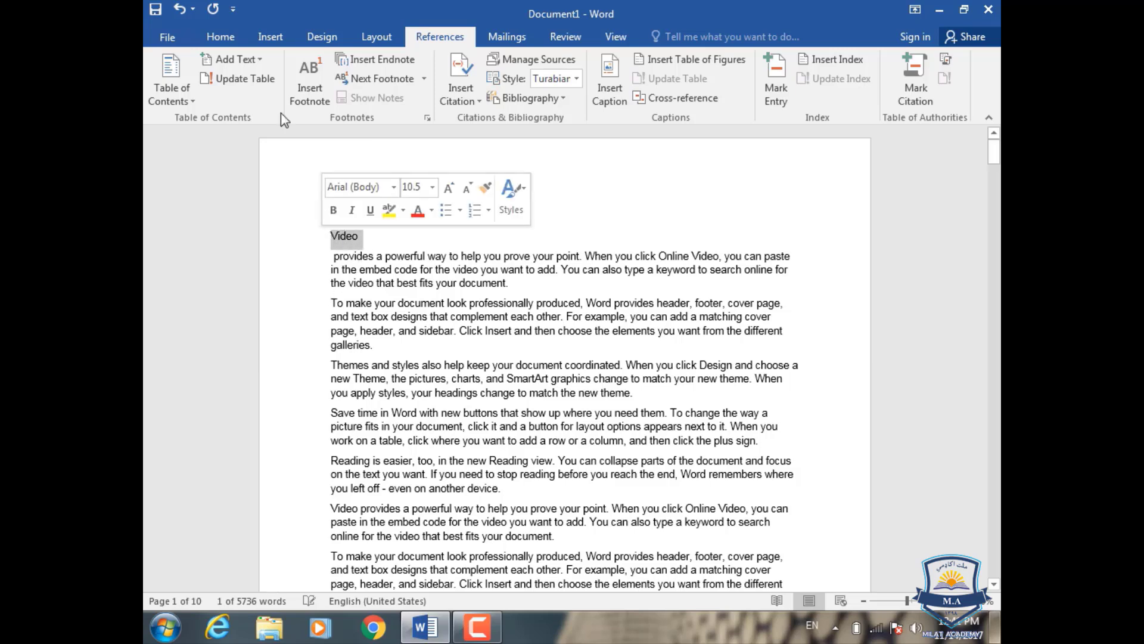
{"action": "left_click", "coordinate": [222, 37]}
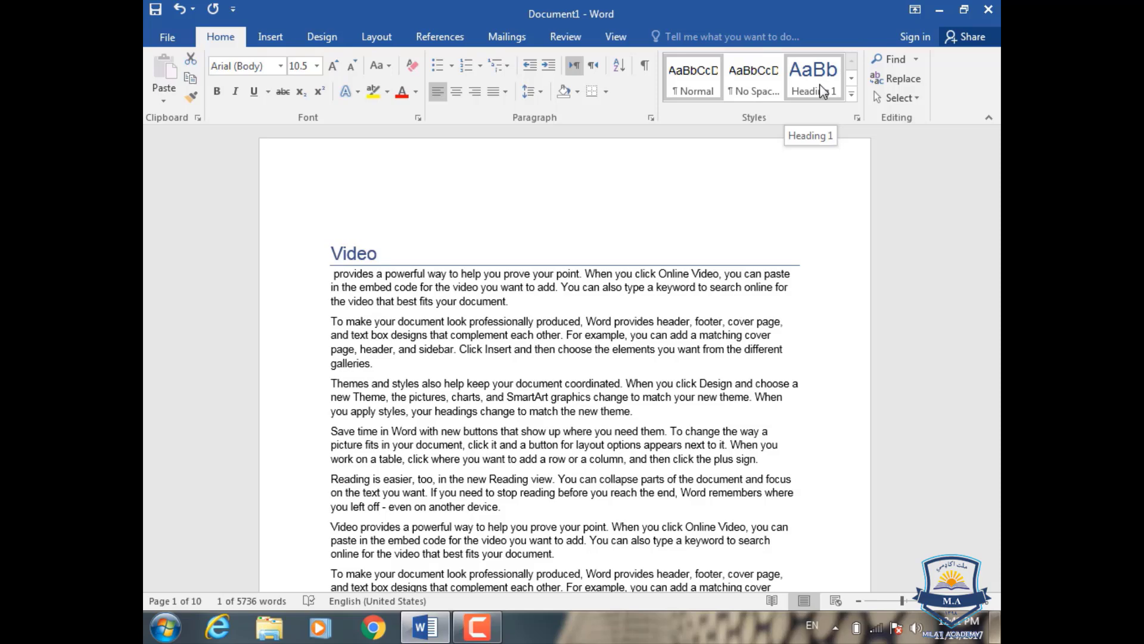
{"action": "left_click", "coordinate": [823, 91]}
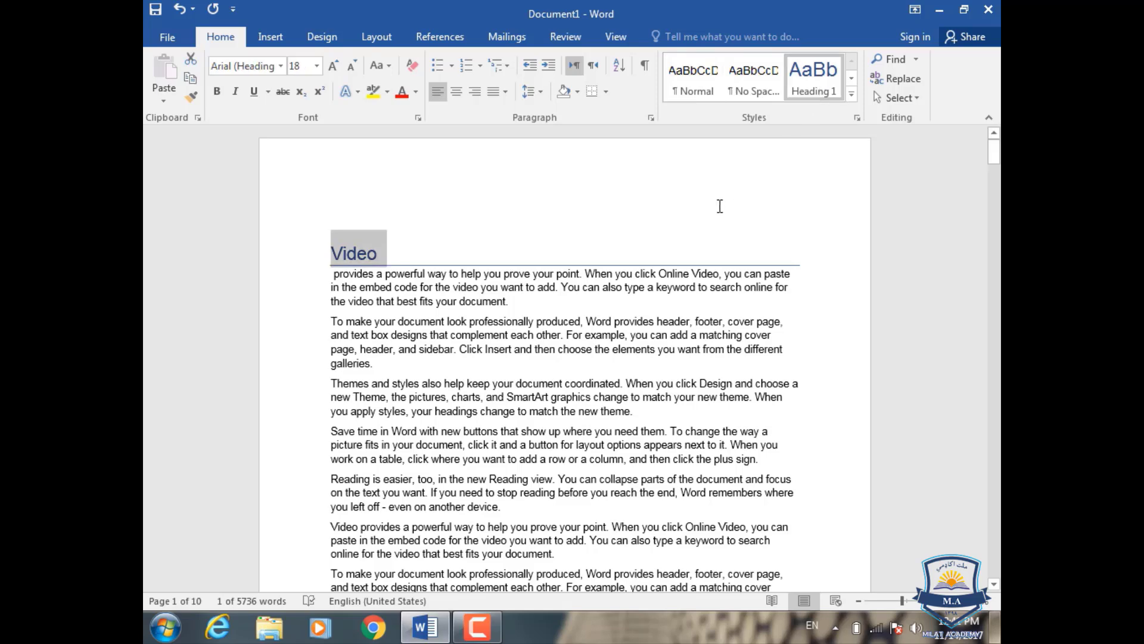
{"action": "scroll", "coordinate": [674, 223], "scroll_direction": "down", "scroll_amount": 1}
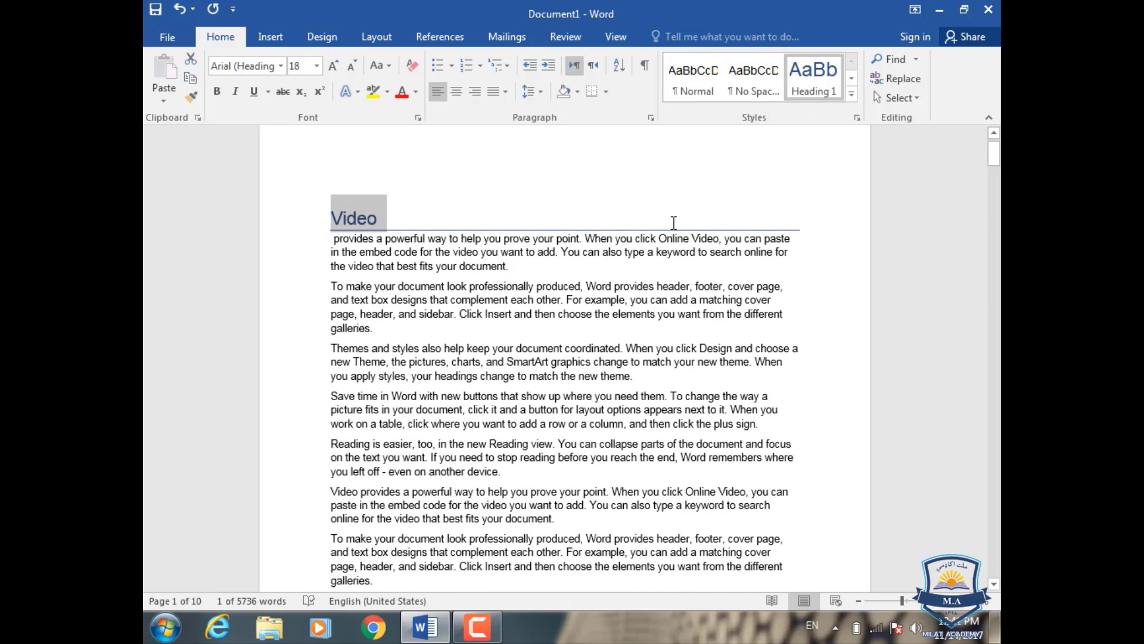
{"action": "scroll", "coordinate": [674, 222], "scroll_direction": "down", "scroll_amount": 6}
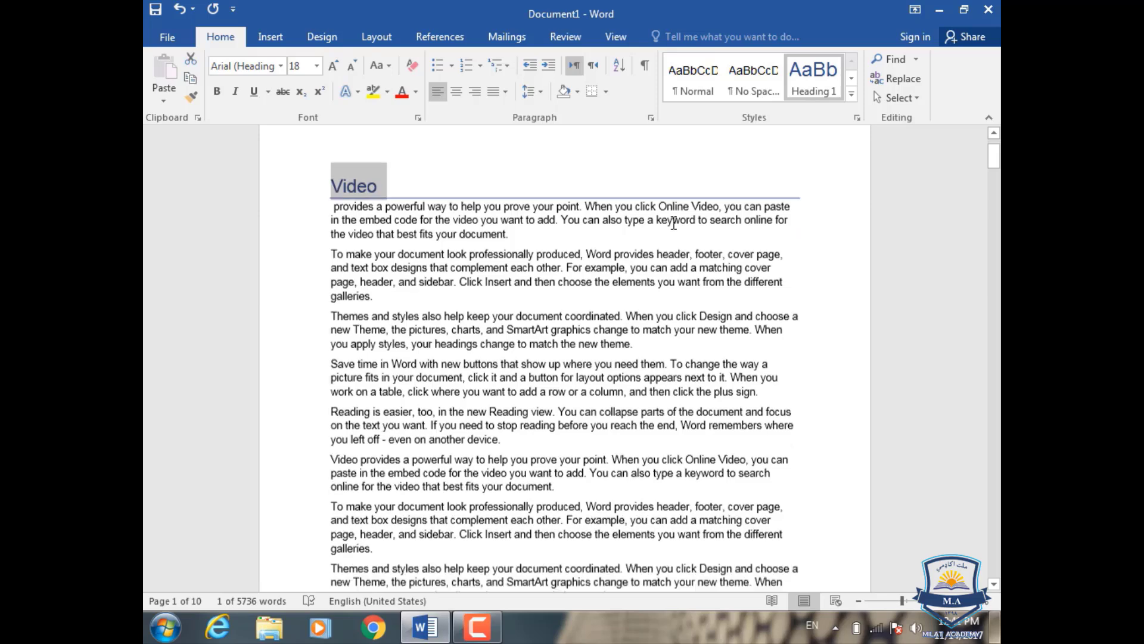
{"action": "scroll", "coordinate": [627, 271], "scroll_direction": "down", "scroll_amount": 2}
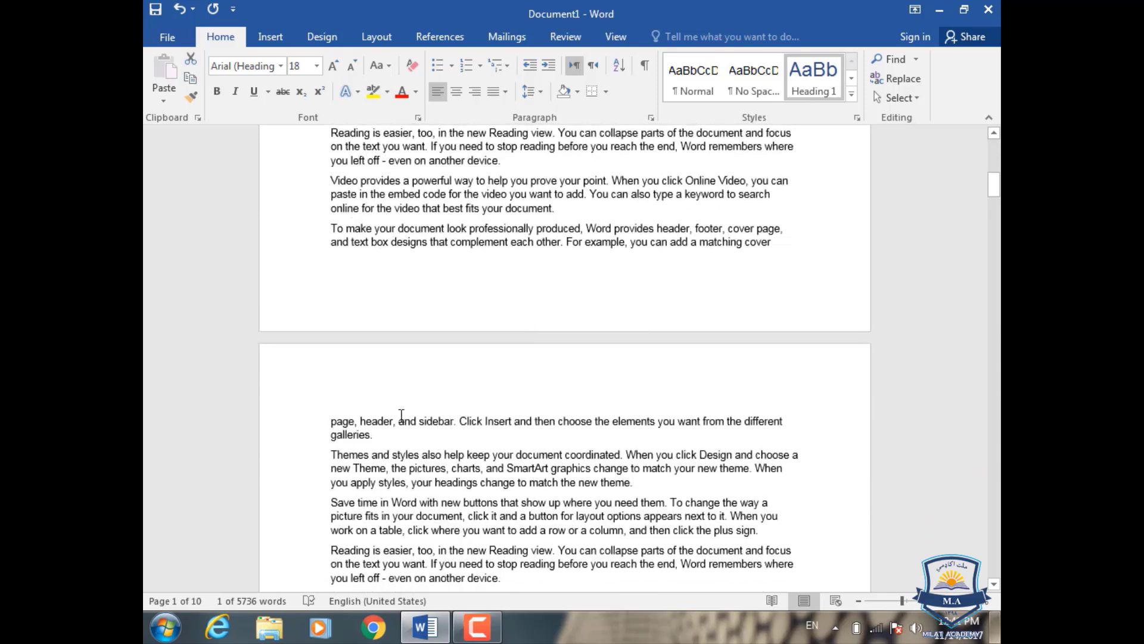
{"action": "left_click", "coordinate": [356, 419]}
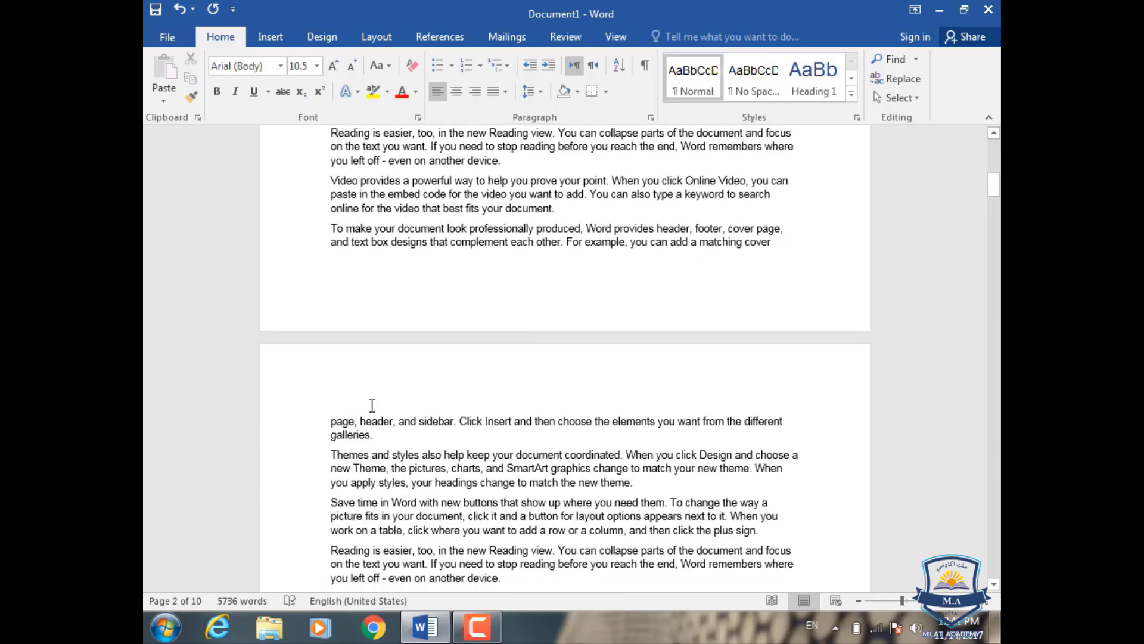
{"action": "key", "text": "Return"}
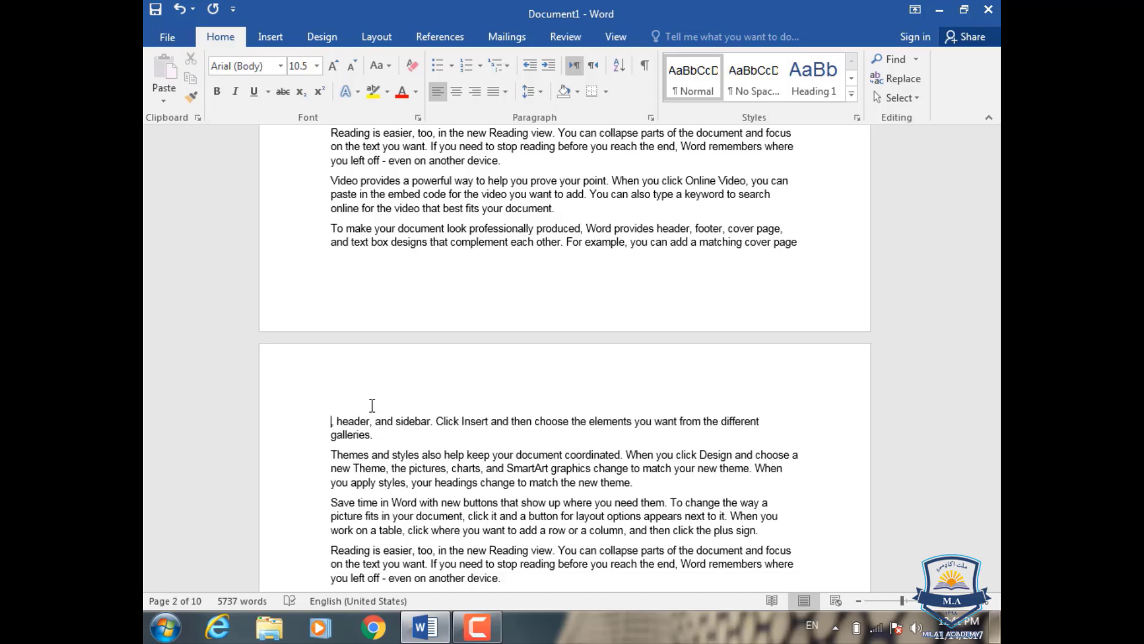
{"action": "key", "text": "ctrl+z"}
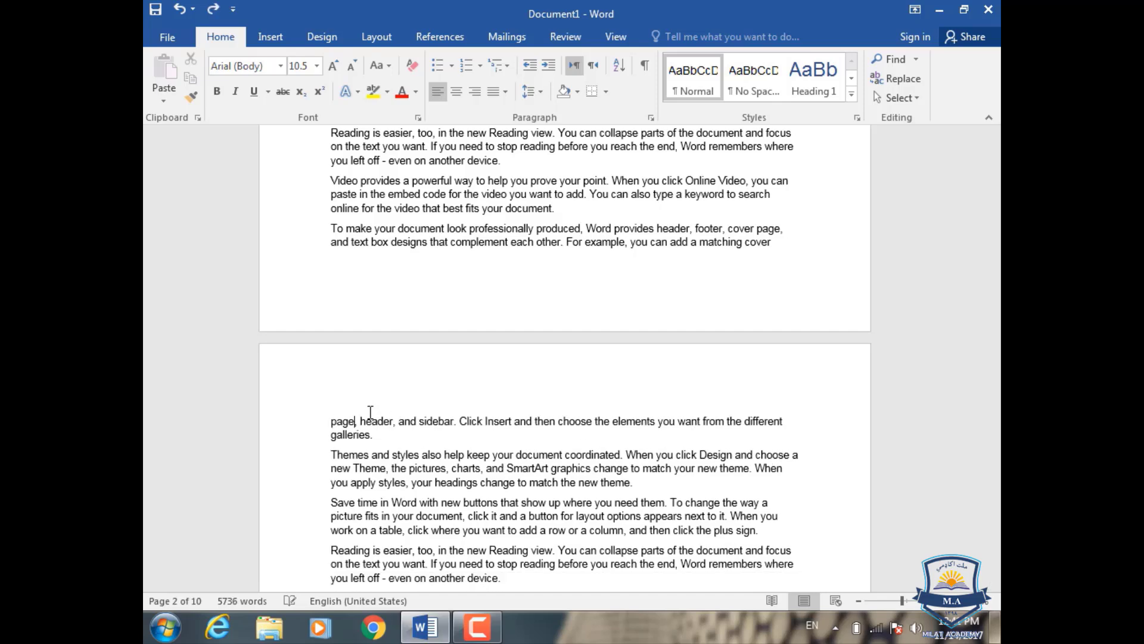
Step: Put the word "galleries." near the start of page 2 in its own paragraph and format it as Heading 2
{"action": "left_click", "coordinate": [326, 439]}
{"action": "key", "text": "Return"}
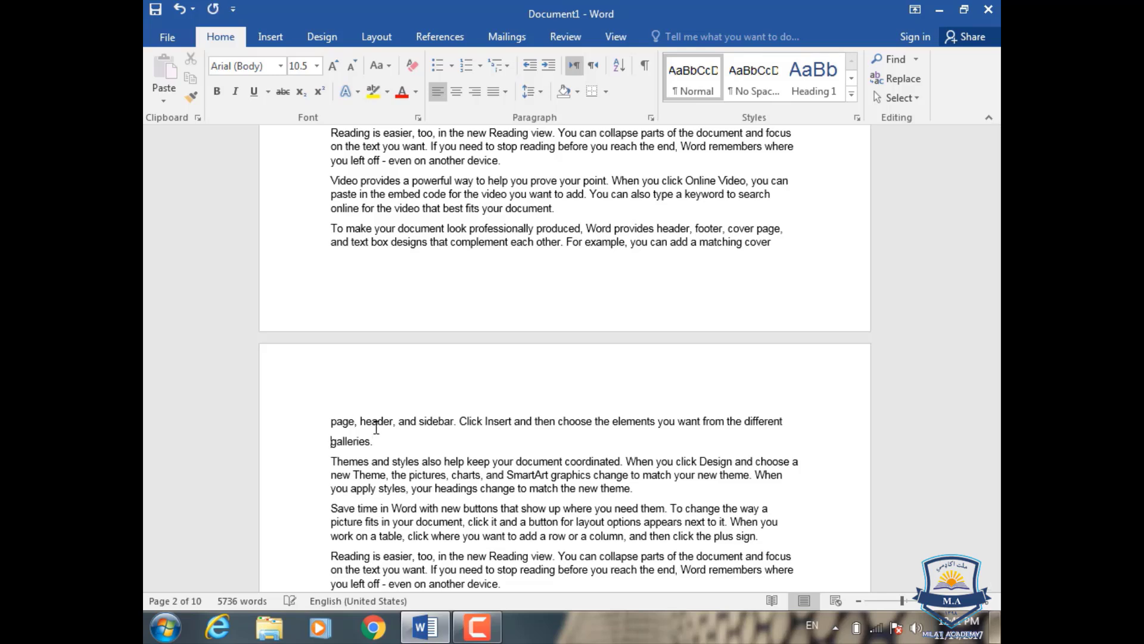
{"action": "left_click_drag", "start_coordinate": [378, 441], "coordinate": [332, 445]}
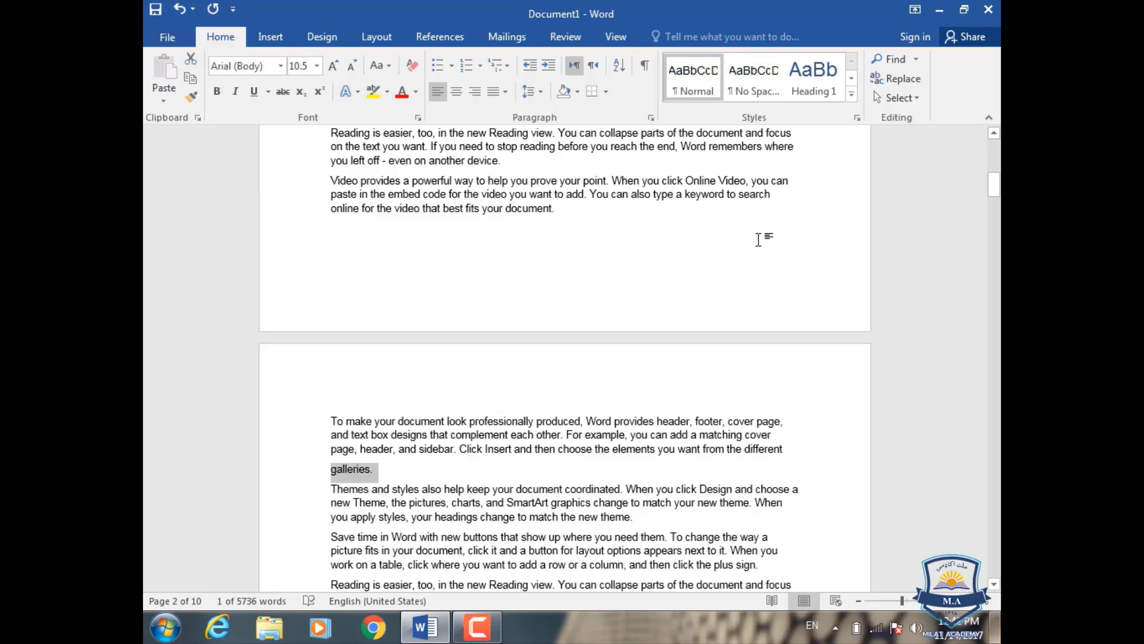
{"action": "scroll", "coordinate": [760, 241], "scroll_direction": "up", "scroll_amount": 2}
{"action": "scroll", "coordinate": [760, 240], "scroll_direction": "up", "scroll_amount": 1}
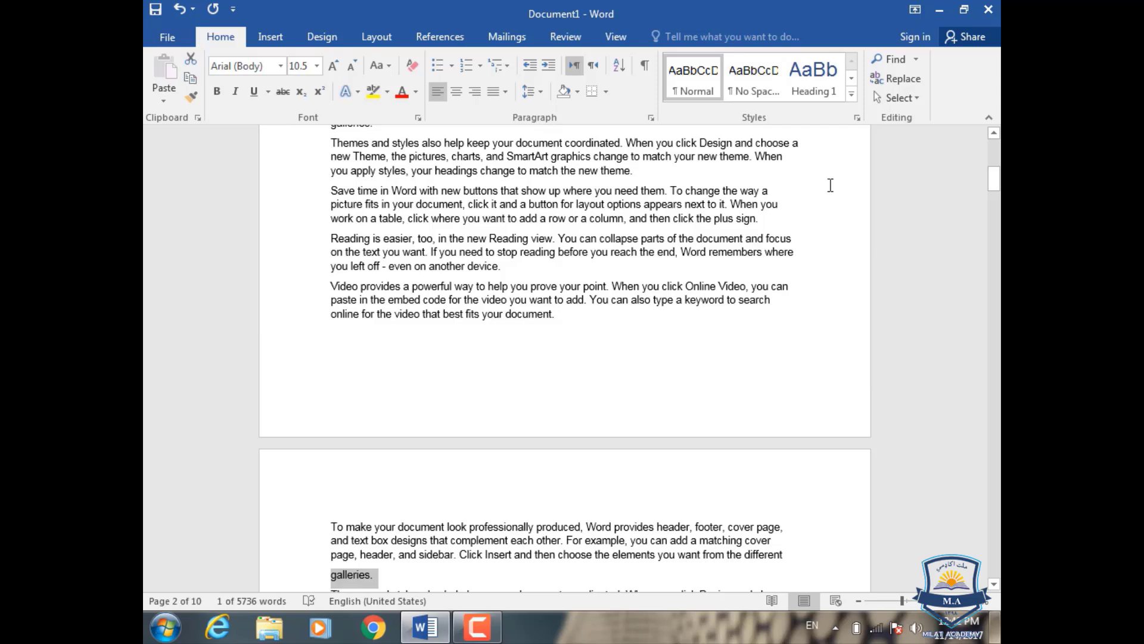
{"action": "left_click", "coordinate": [852, 94]}
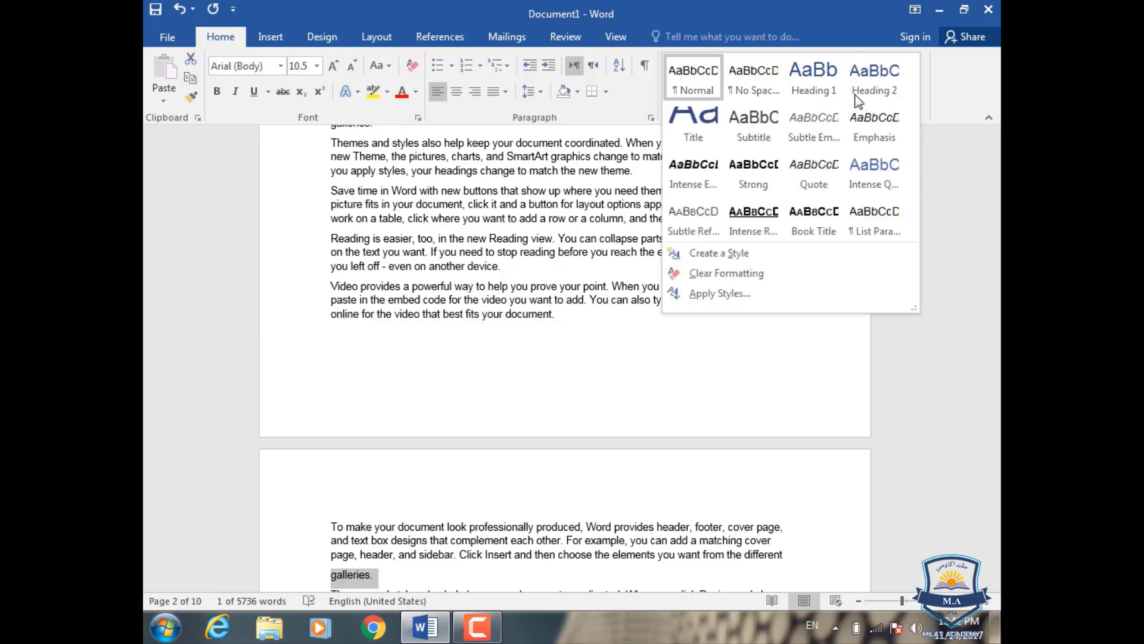
{"action": "left_click", "coordinate": [858, 95]}
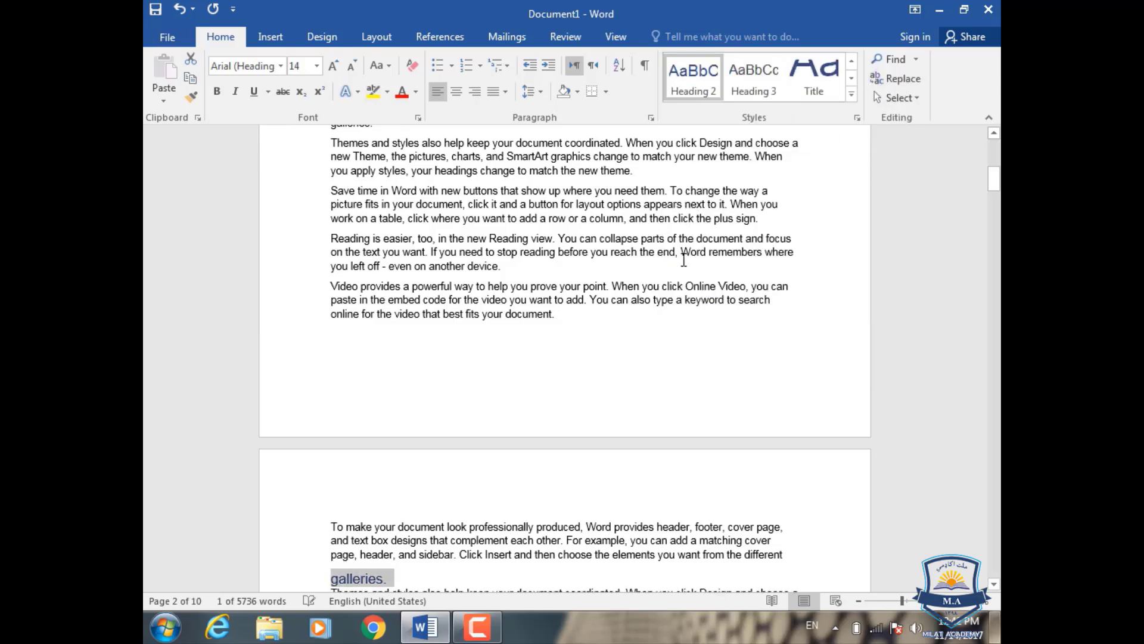
Step: Separate "Reading" from the second paragraph on page 3 onto its own line and give it the Heading 1 style
{"action": "scroll", "coordinate": [621, 332], "scroll_direction": "down", "scroll_amount": 3}
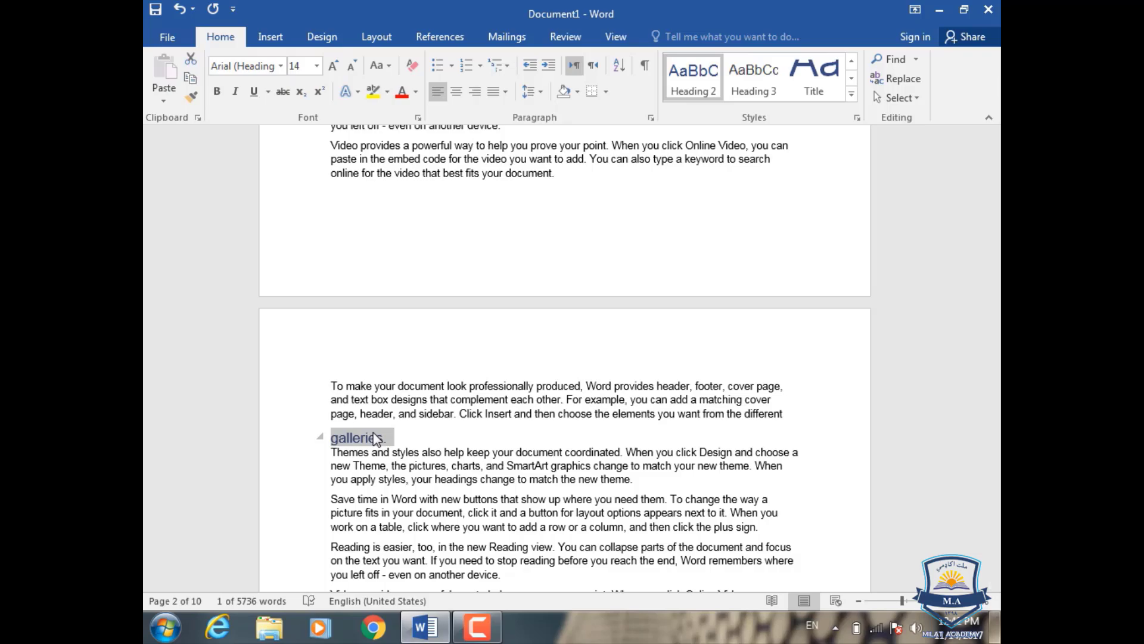
{"action": "scroll", "coordinate": [375, 439], "scroll_direction": "down", "scroll_amount": 15}
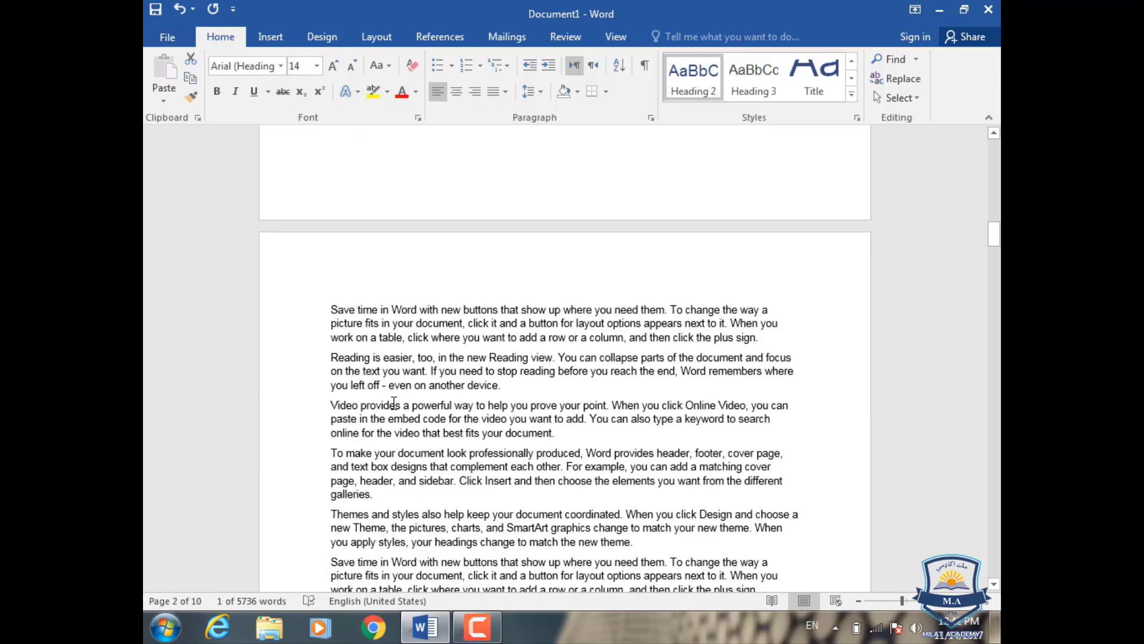
{"action": "left_click", "coordinate": [403, 405]}
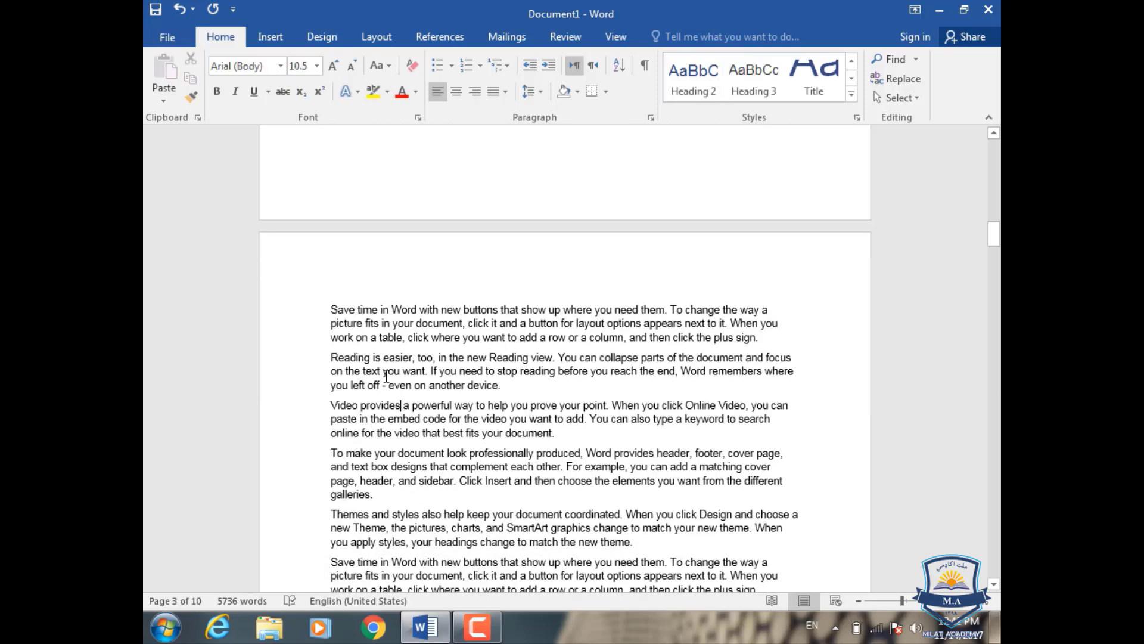
{"action": "left_click", "coordinate": [370, 357]}
{"action": "key", "text": "Return"}
{"action": "left_click_drag", "start_coordinate": [374, 358], "coordinate": [328, 359]}
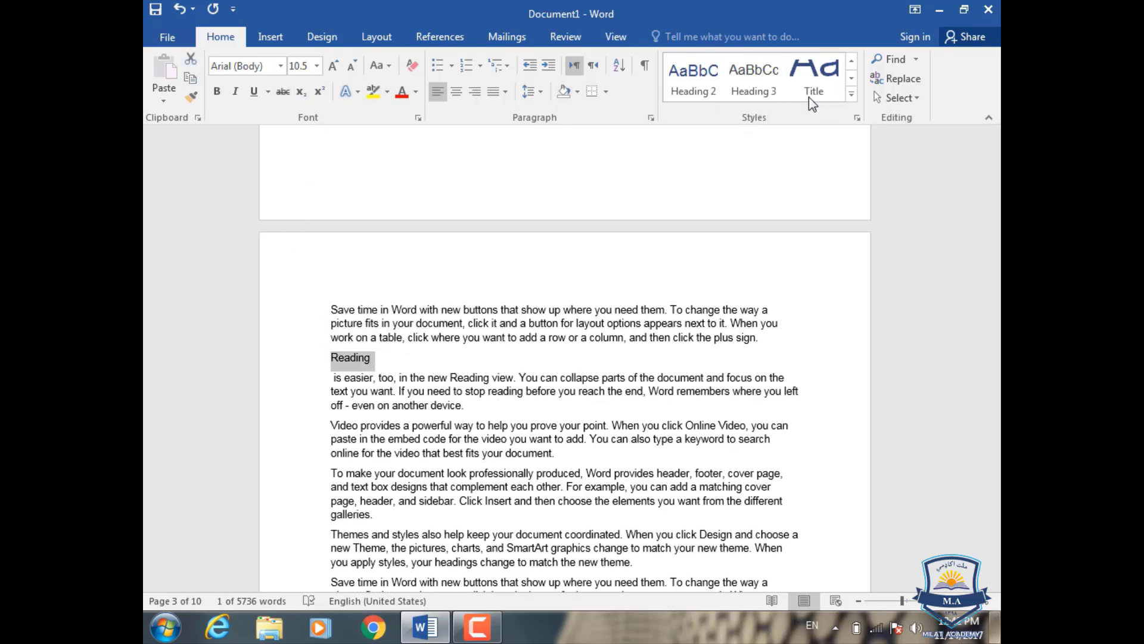
{"action": "left_click", "coordinate": [851, 94]}
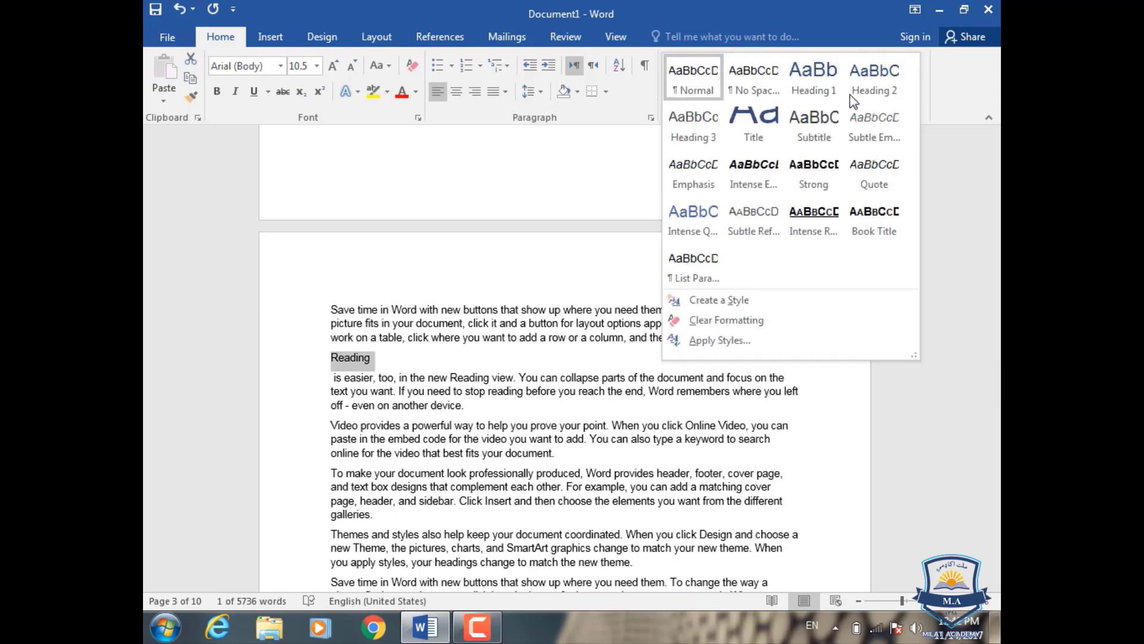
{"action": "left_click", "coordinate": [806, 94]}
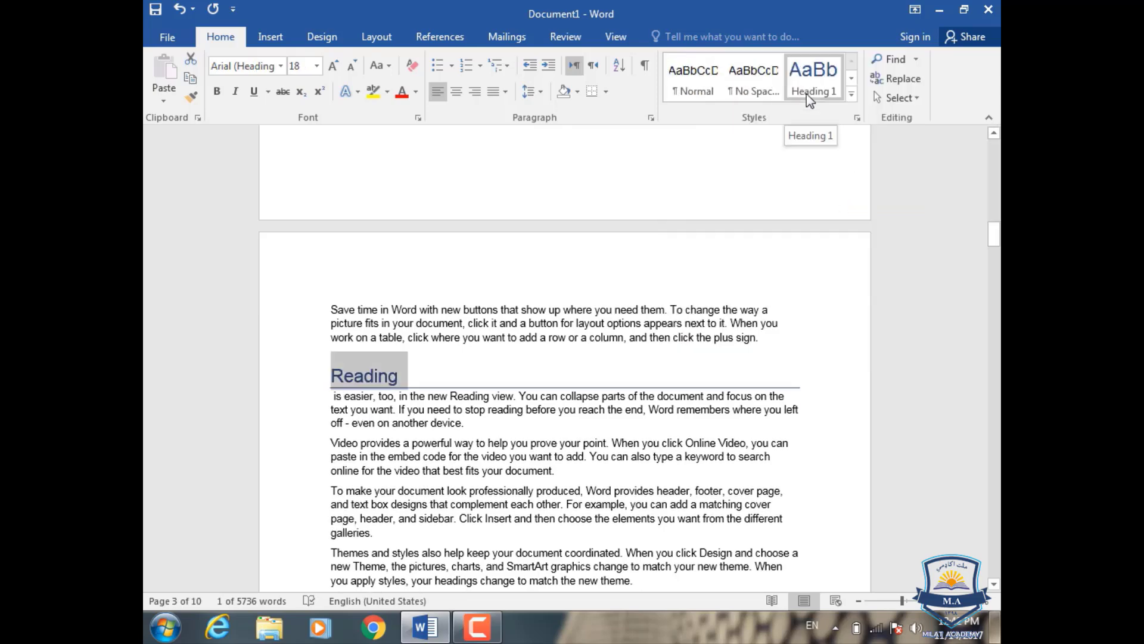
Step: Break "Themes" off the third paragraph on page 4 into its own line and style it as Heading 2
{"action": "scroll", "coordinate": [631, 296], "scroll_direction": "down", "scroll_amount": 10}
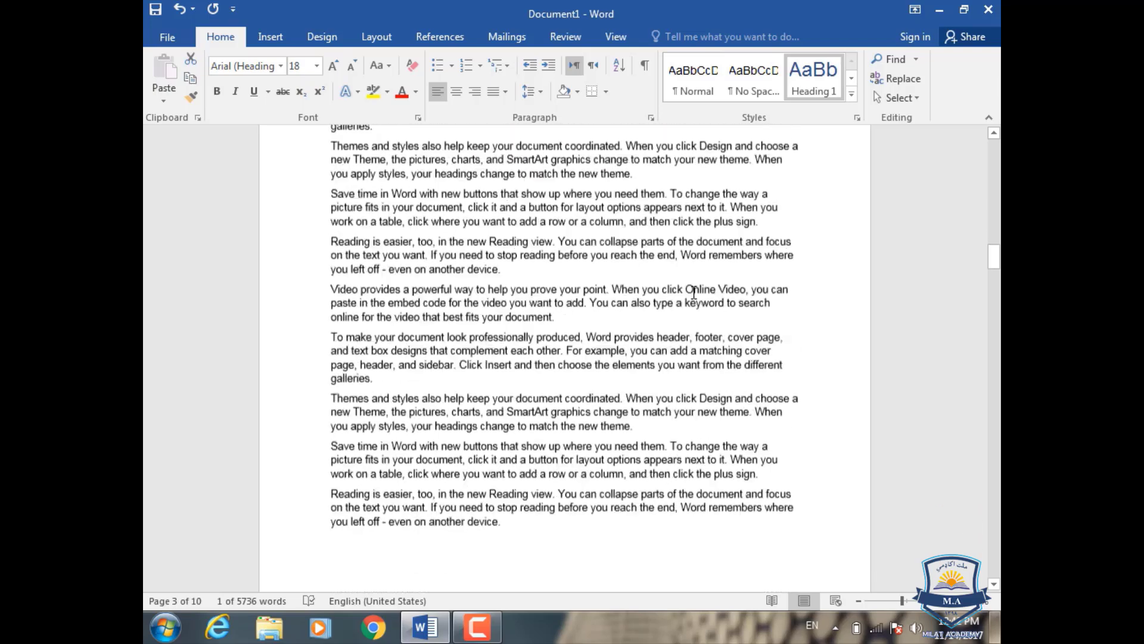
{"action": "scroll", "coordinate": [694, 292], "scroll_direction": "down", "scroll_amount": 9}
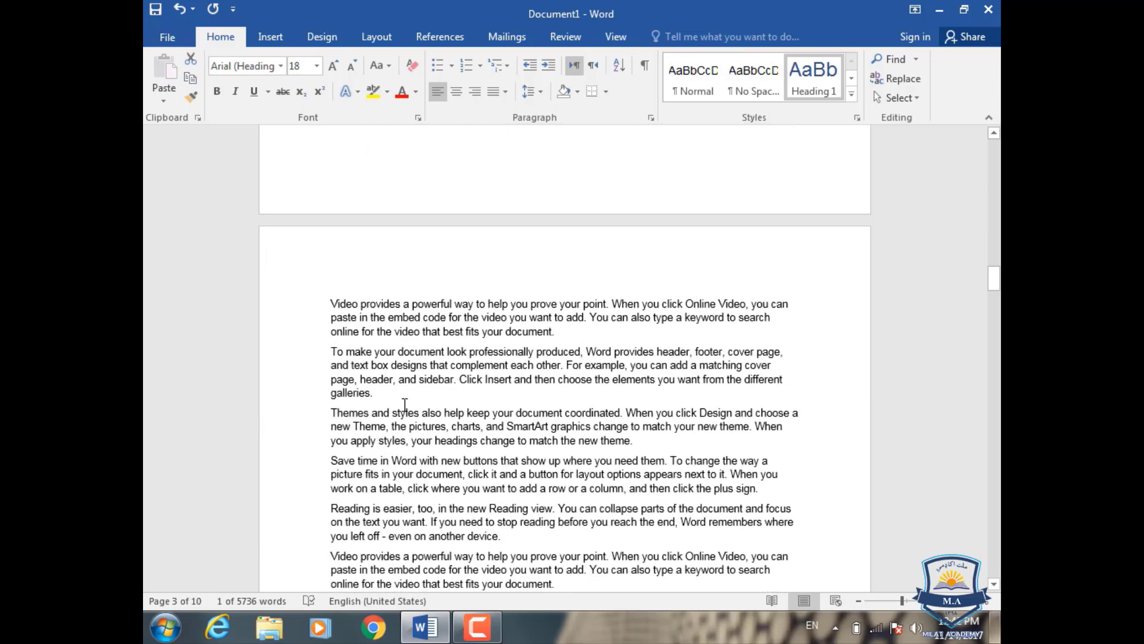
{"action": "left_click", "coordinate": [372, 411]}
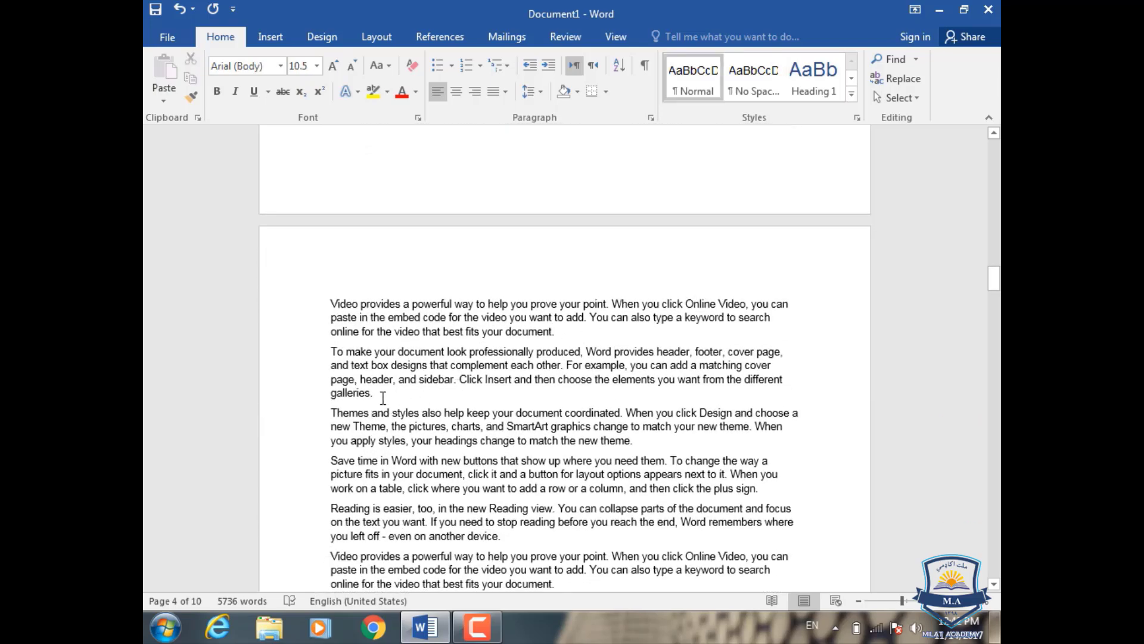
{"action": "key", "text": "Return"}
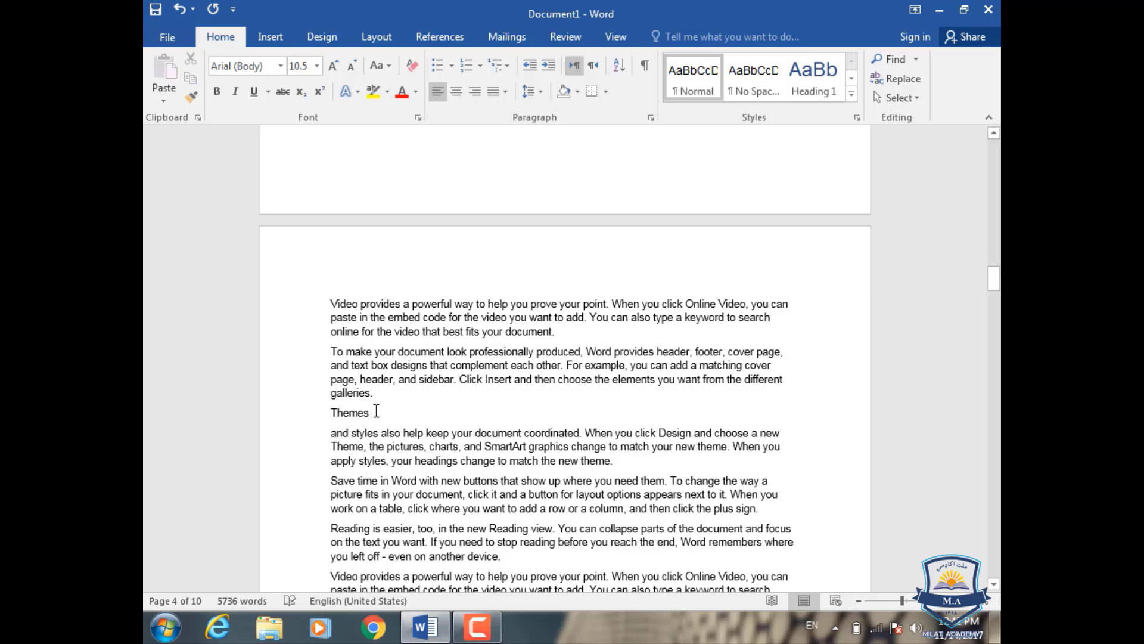
{"action": "left_click_drag", "start_coordinate": [375, 412], "coordinate": [331, 414]}
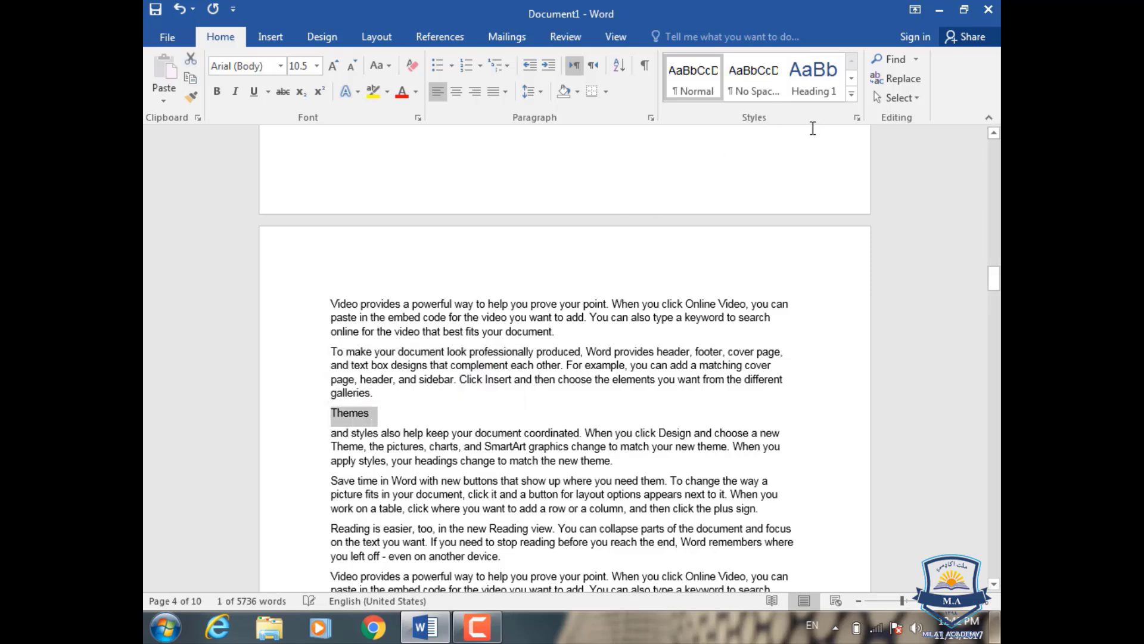
{"action": "left_click", "coordinate": [852, 94]}
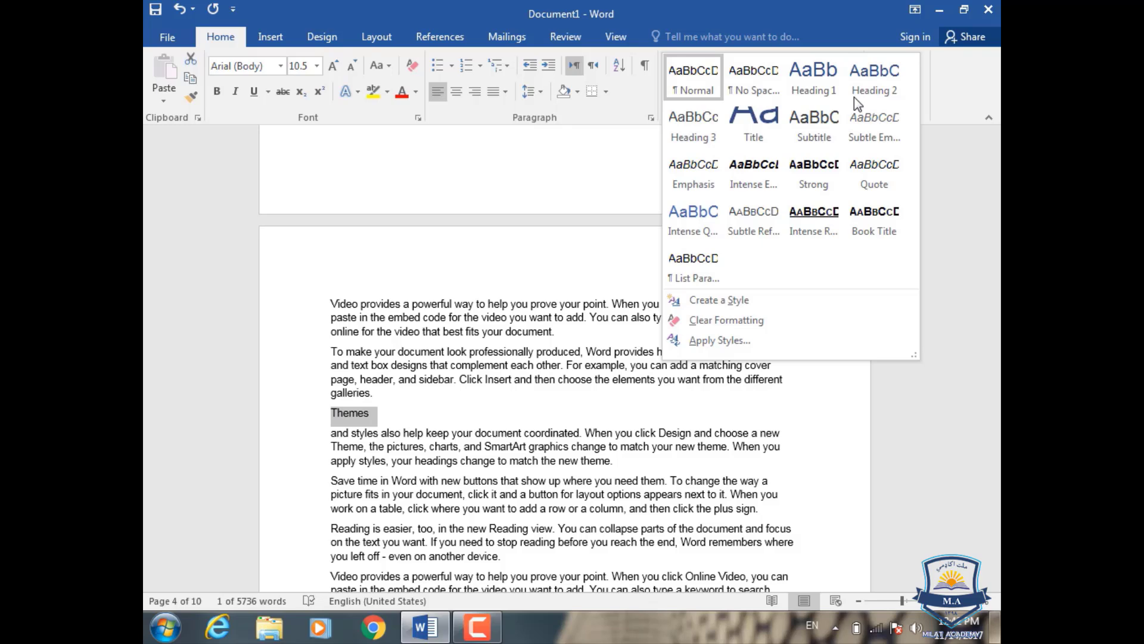
{"action": "left_click", "coordinate": [854, 97]}
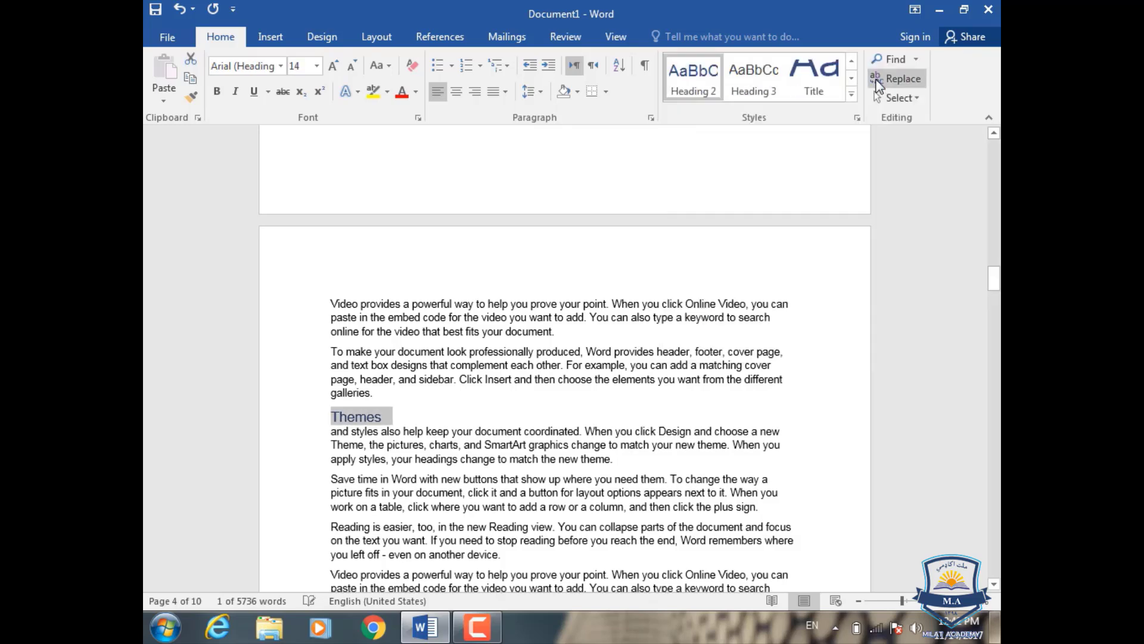
Step: Break the line after "paste" in the second "Video provides" paragraph on page 4 and apply the Heading 3 style to that word
{"action": "scroll", "coordinate": [526, 400], "scroll_direction": "down", "scroll_amount": 5}
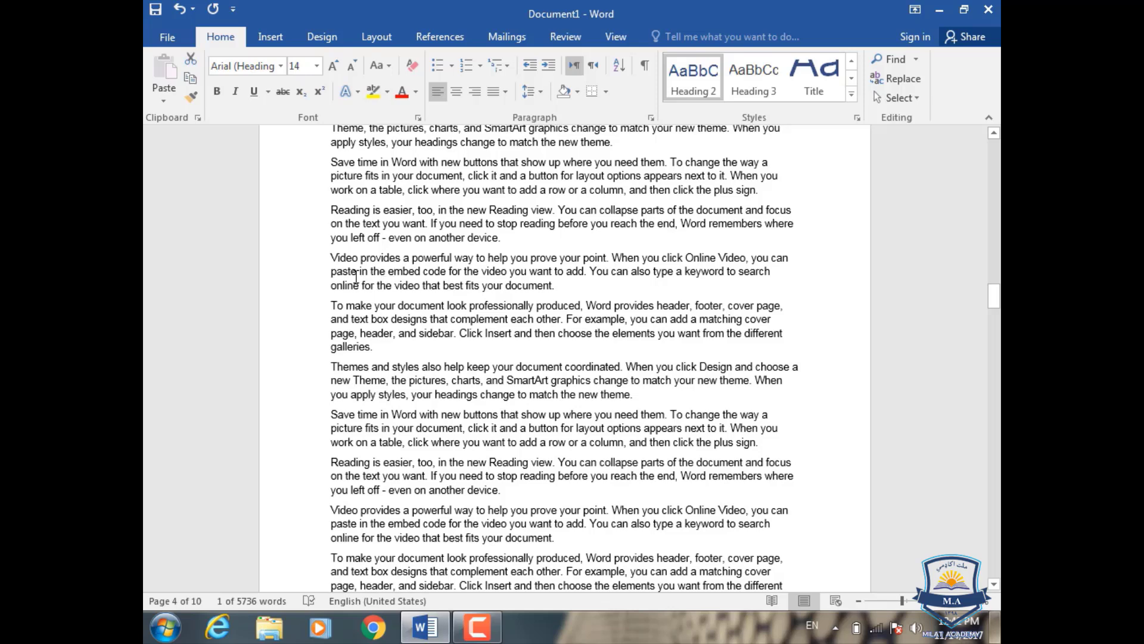
{"action": "left_click", "coordinate": [357, 272]}
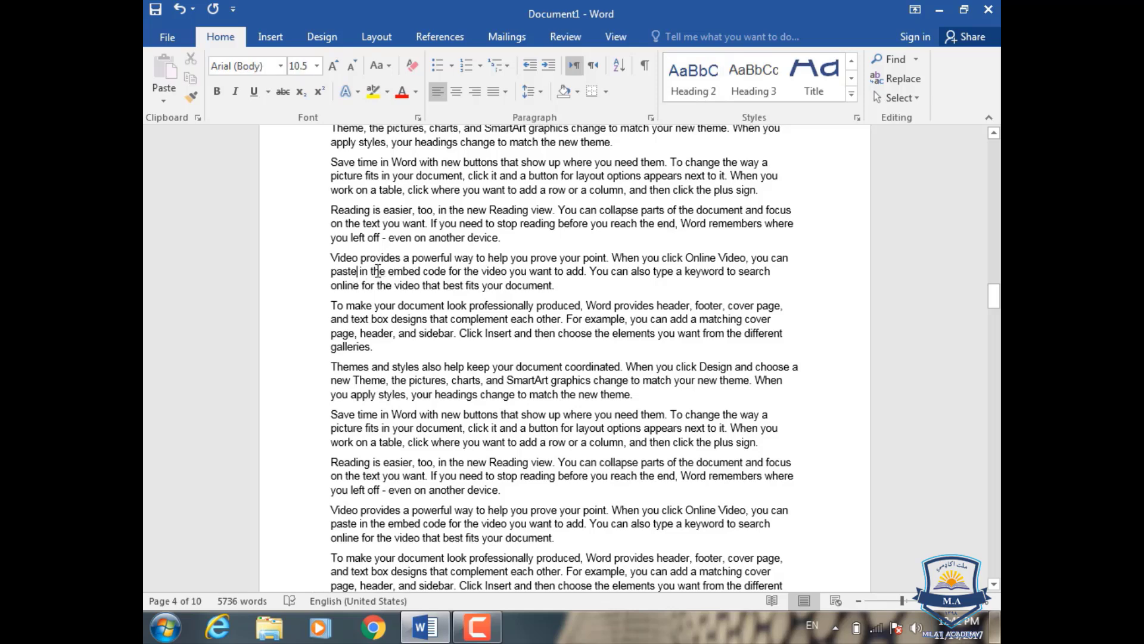
{"action": "key", "text": "Return"}
{"action": "double_click", "coordinate": [338, 272]}
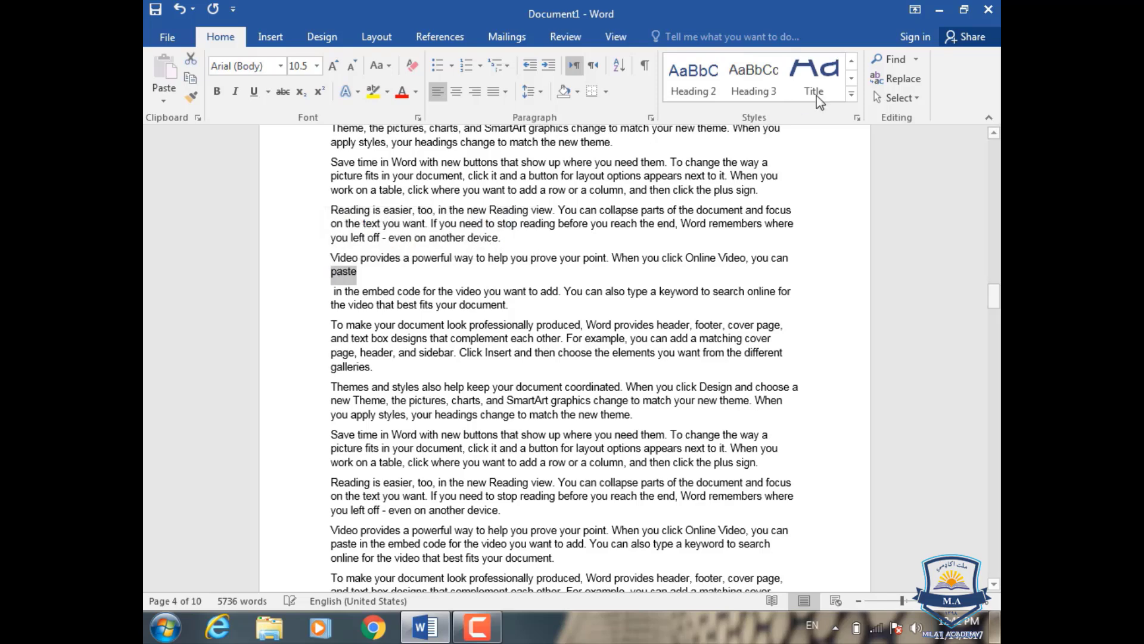
{"action": "left_click", "coordinate": [693, 77]}
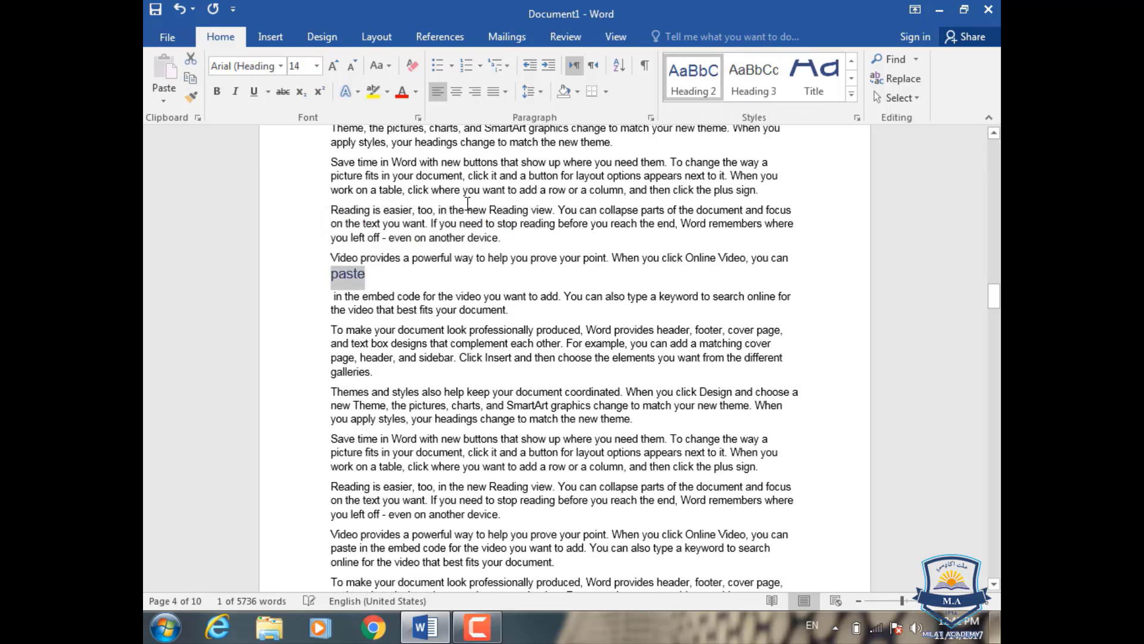
{"action": "left_click", "coordinate": [766, 96]}
Step: Split "Reading is easier" from the third paragraph on page 5 onto its own line and format it as Heading 1
{"action": "scroll", "coordinate": [566, 244], "scroll_direction": "up", "scroll_amount": 5}
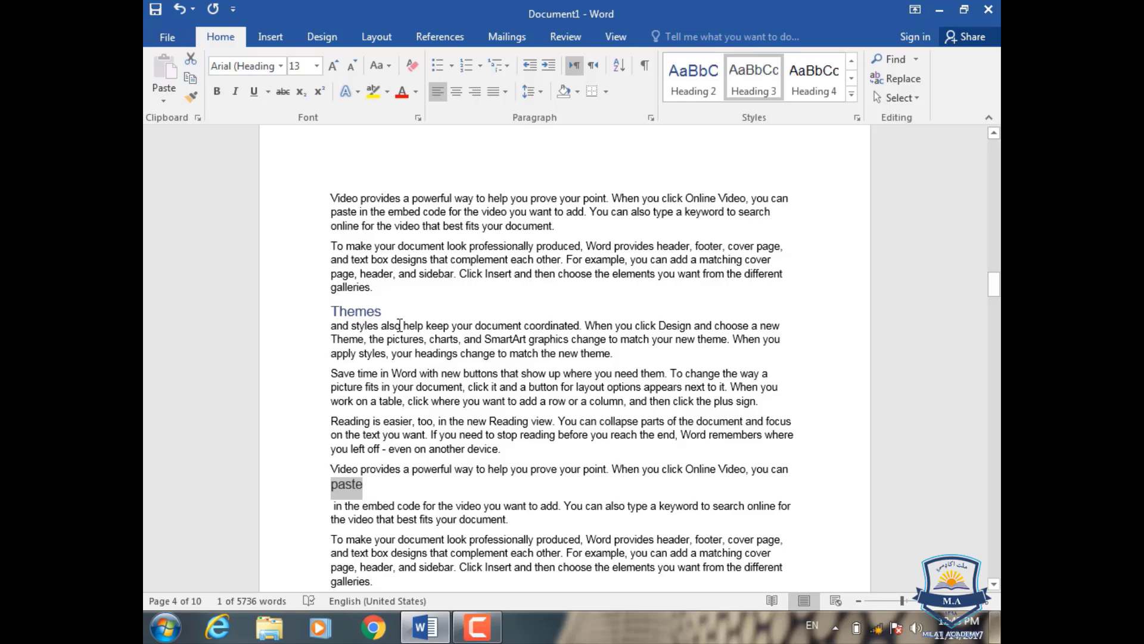
{"action": "scroll", "coordinate": [387, 303], "scroll_direction": "up", "scroll_amount": 15}
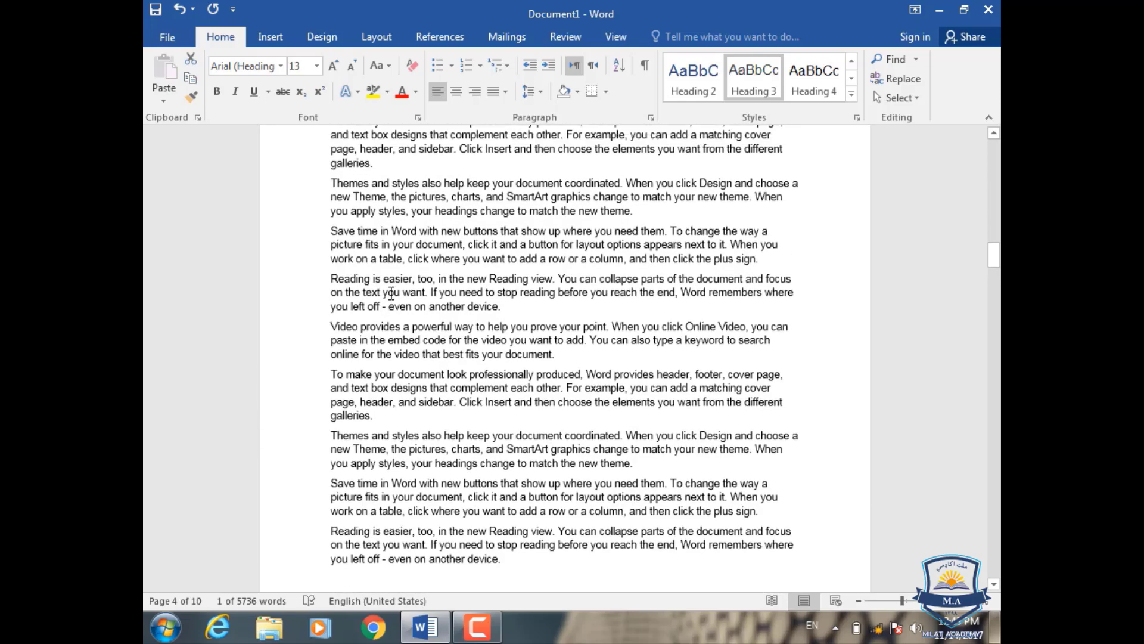
{"action": "scroll", "coordinate": [392, 292], "scroll_direction": "up", "scroll_amount": 1}
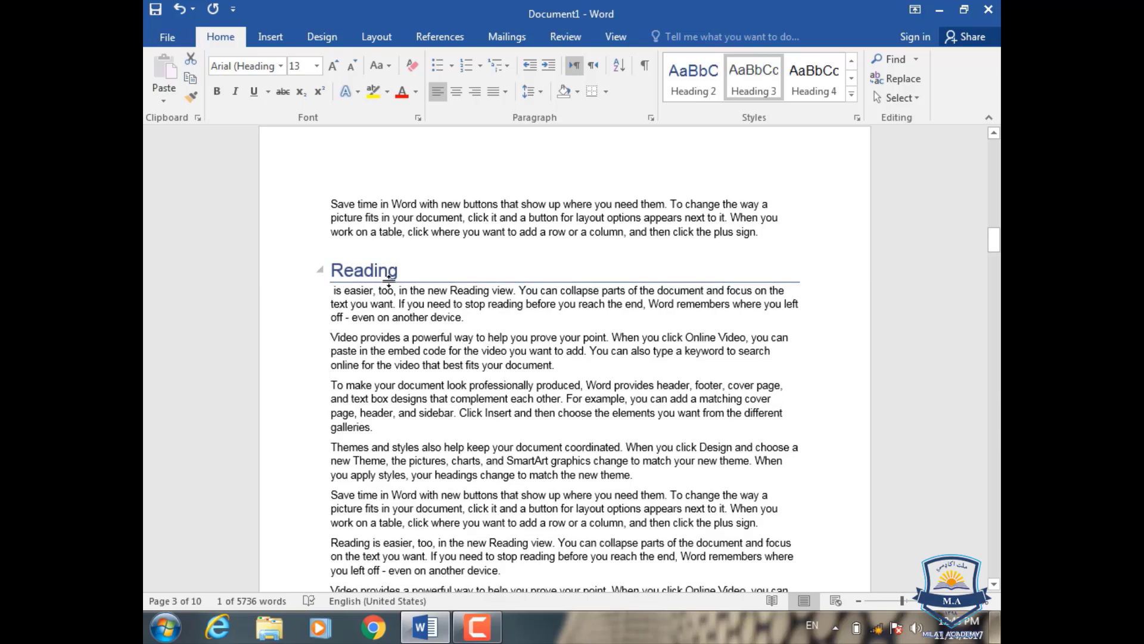
{"action": "scroll", "coordinate": [390, 283], "scroll_direction": "down", "scroll_amount": 15}
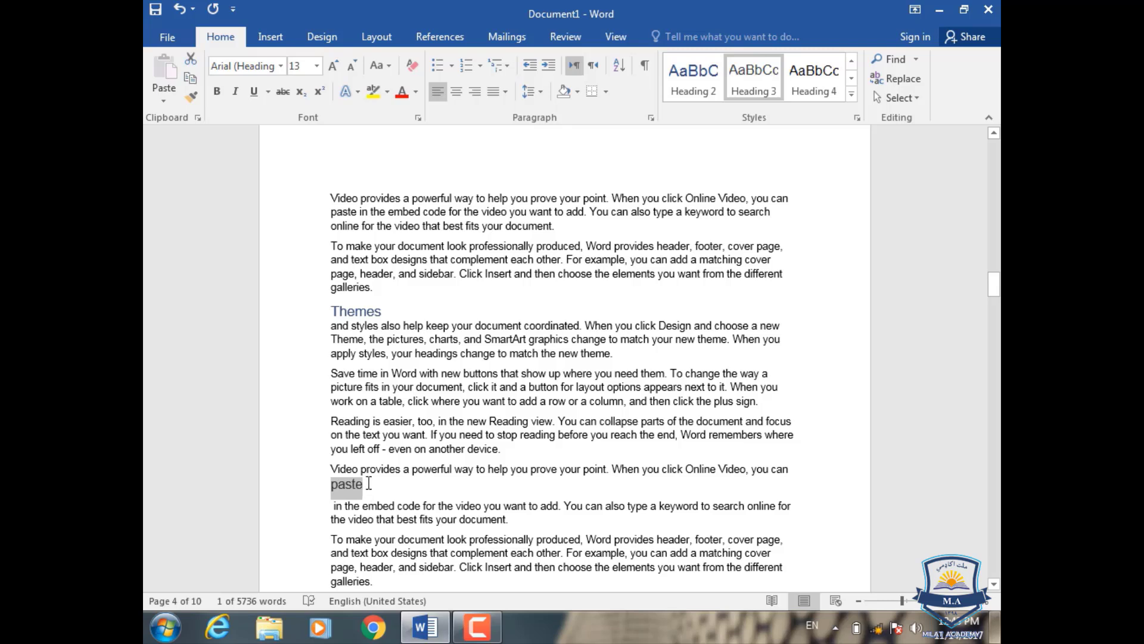
{"action": "scroll", "coordinate": [369, 483], "scroll_direction": "down", "scroll_amount": 20}
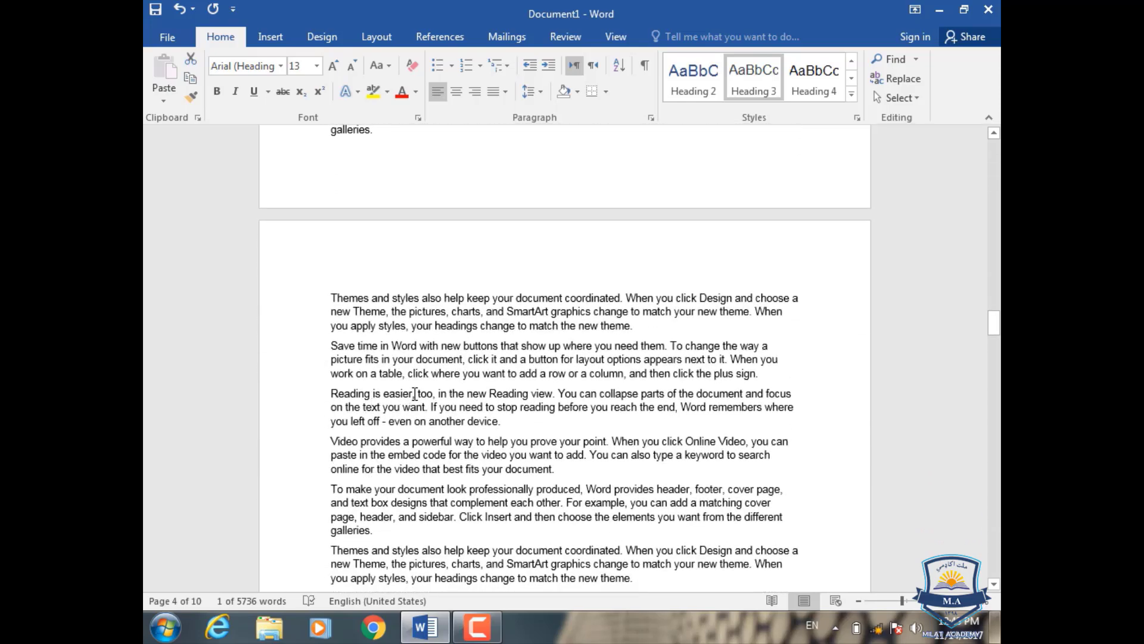
{"action": "left_click", "coordinate": [415, 394]}
{"action": "key", "text": "Return"}
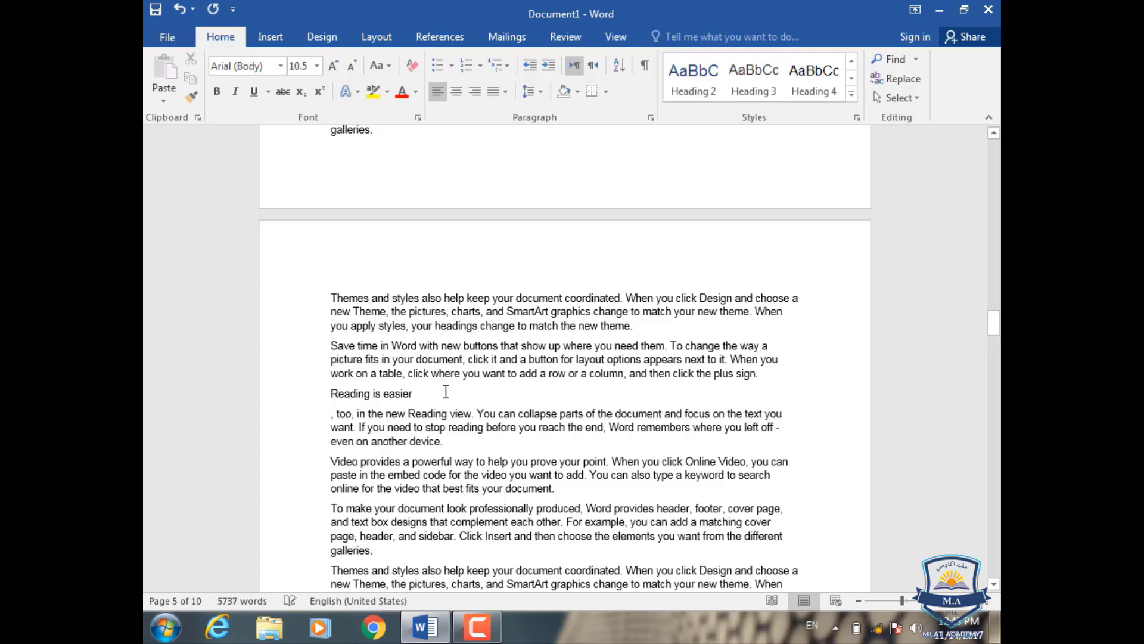
{"action": "left_click_drag", "start_coordinate": [417, 394], "coordinate": [328, 396]}
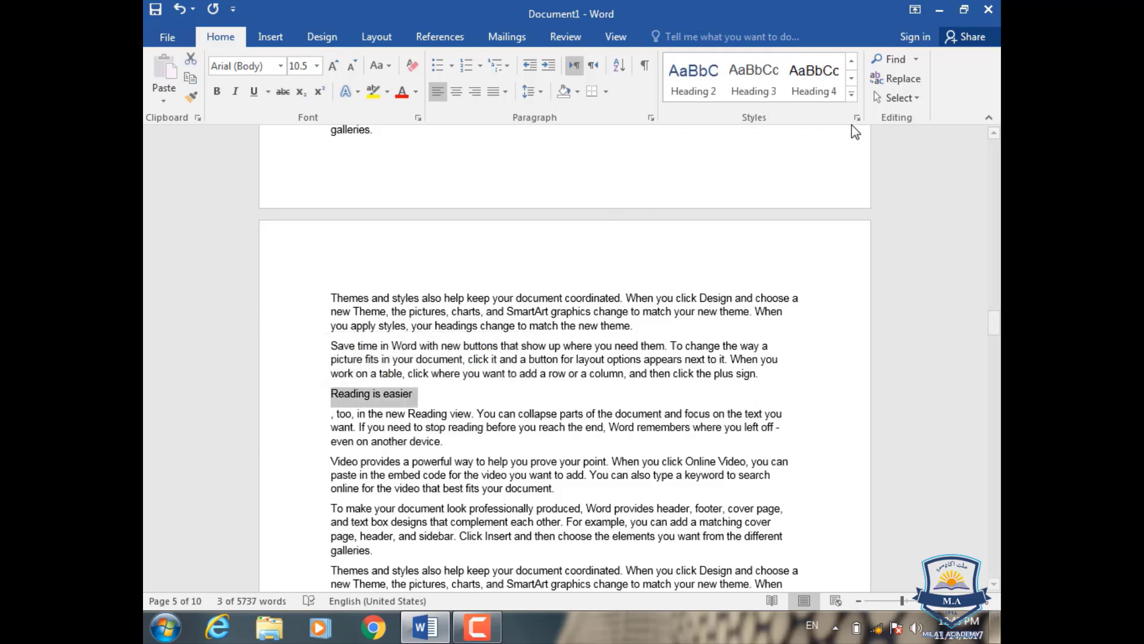
{"action": "left_click", "coordinate": [852, 94]}
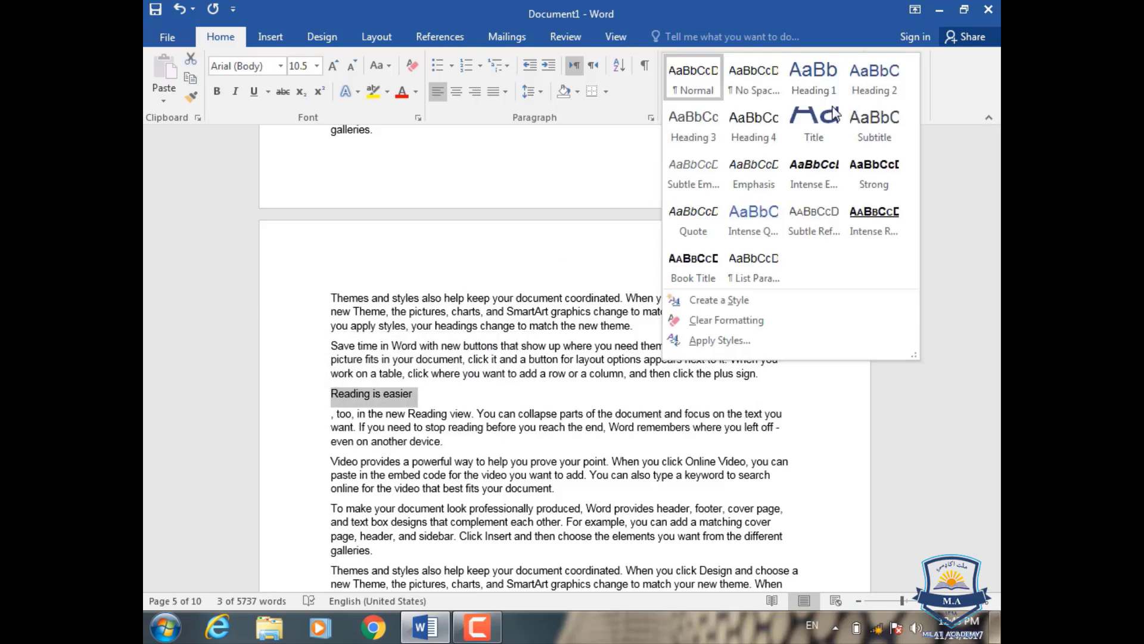
{"action": "left_click", "coordinate": [814, 76]}
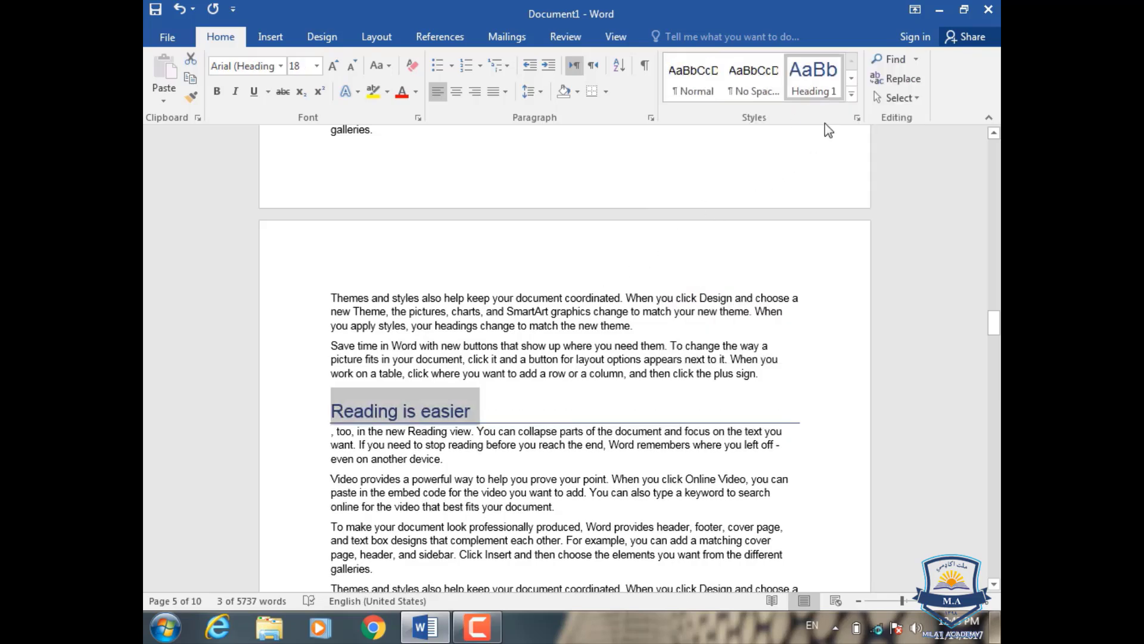
{"action": "left_click", "coordinate": [852, 93]}
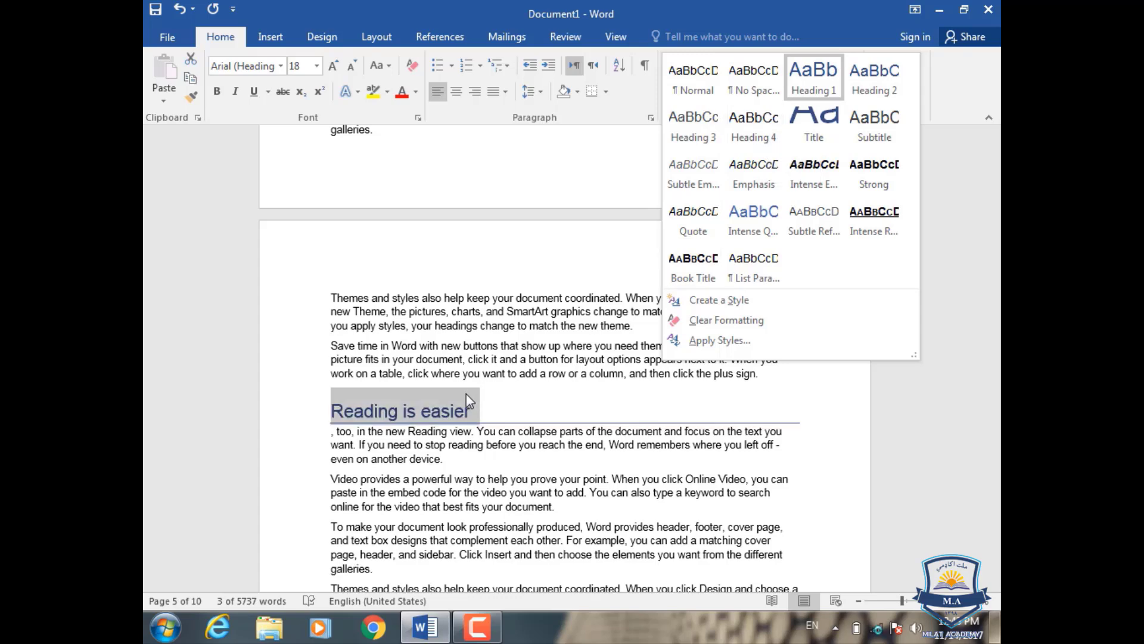
{"action": "left_click", "coordinate": [802, 87]}
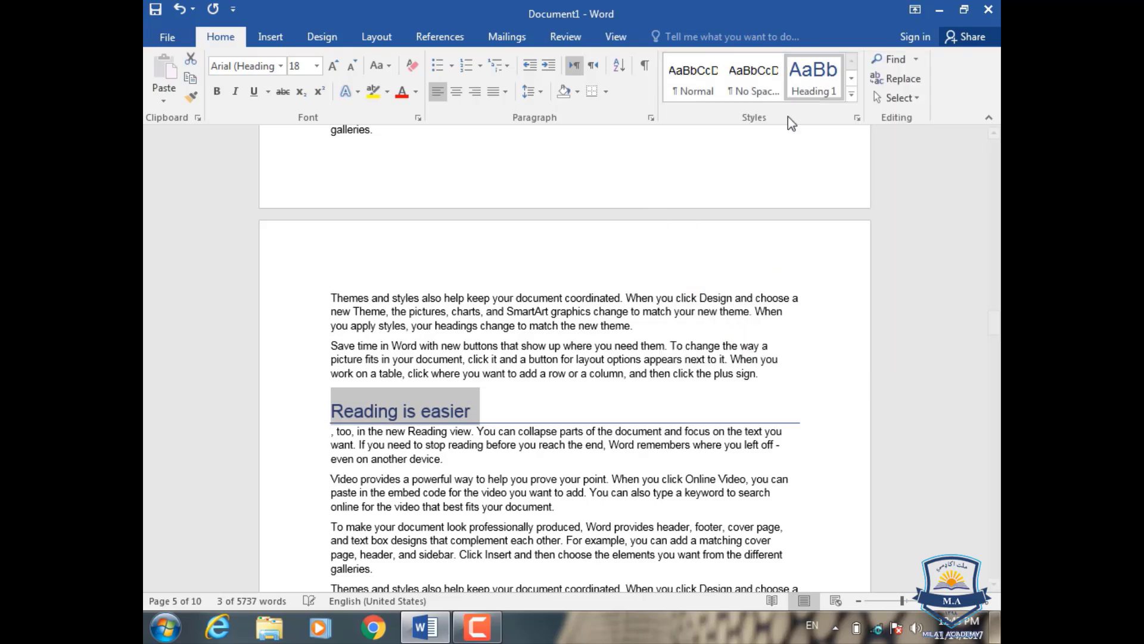
Step: Break the line after "online" in a "Video provides" paragraph on page 7 and give that word the Heading 1 style
{"action": "scroll", "coordinate": [480, 431], "scroll_direction": "down", "scroll_amount": 15}
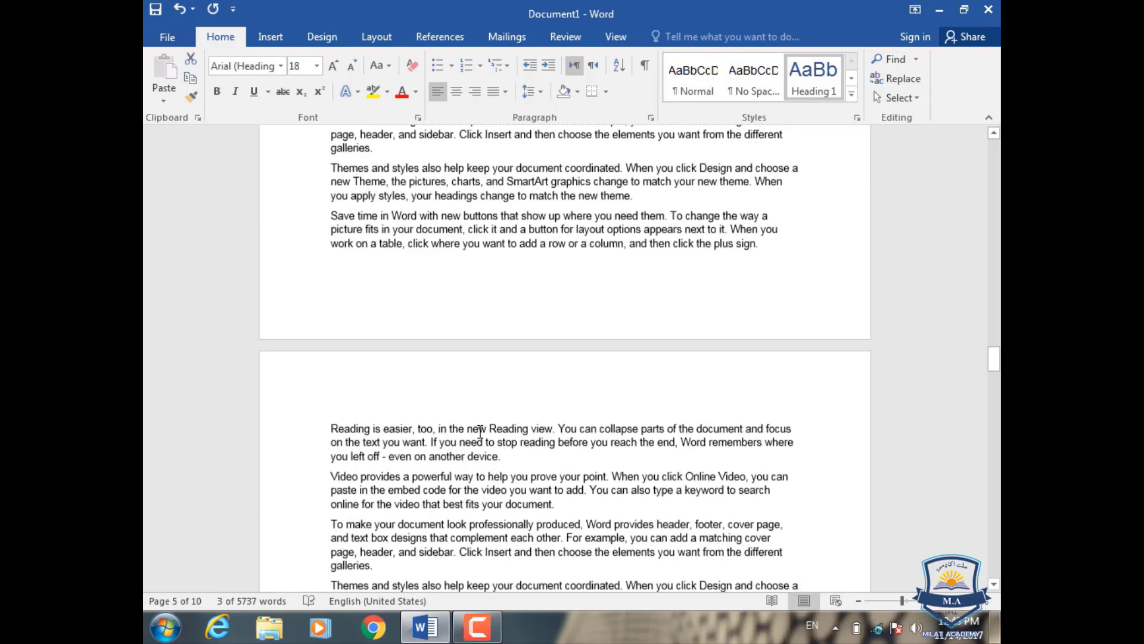
{"action": "scroll", "coordinate": [480, 430], "scroll_direction": "down", "scroll_amount": 15}
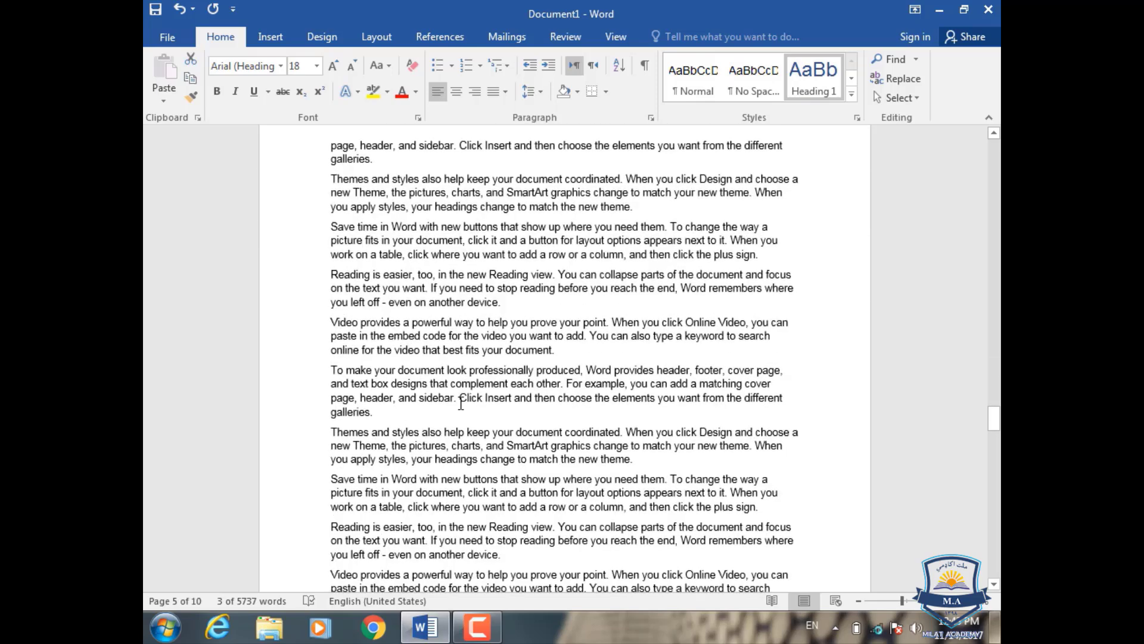
{"action": "left_click", "coordinate": [370, 349]}
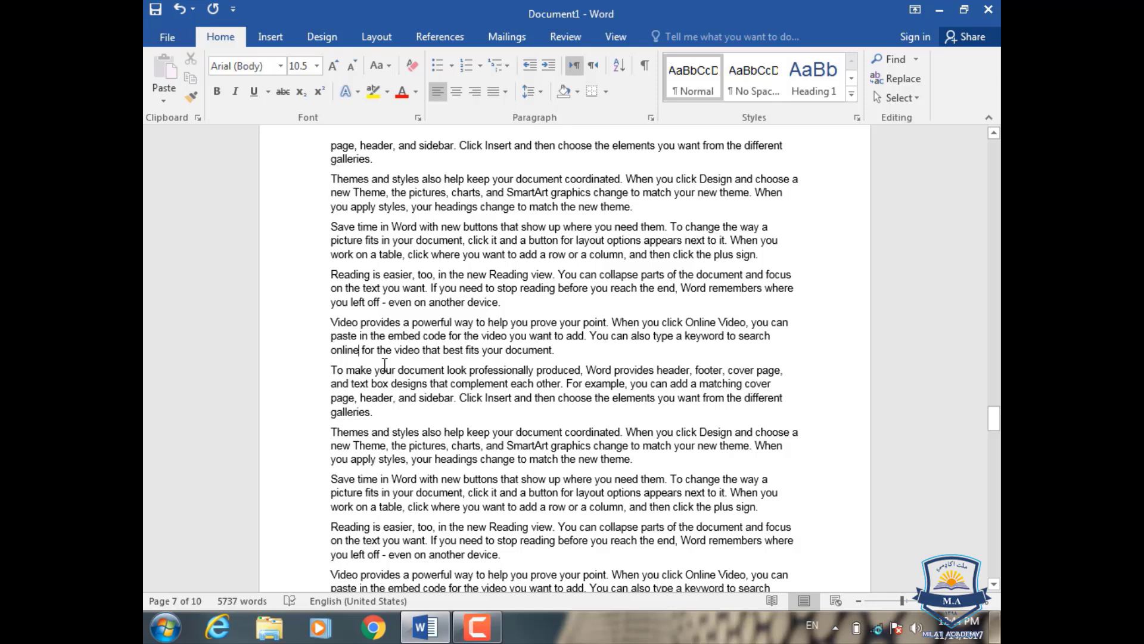
{"action": "key", "text": "Return"}
{"action": "left_click", "coordinate": [303, 352]}
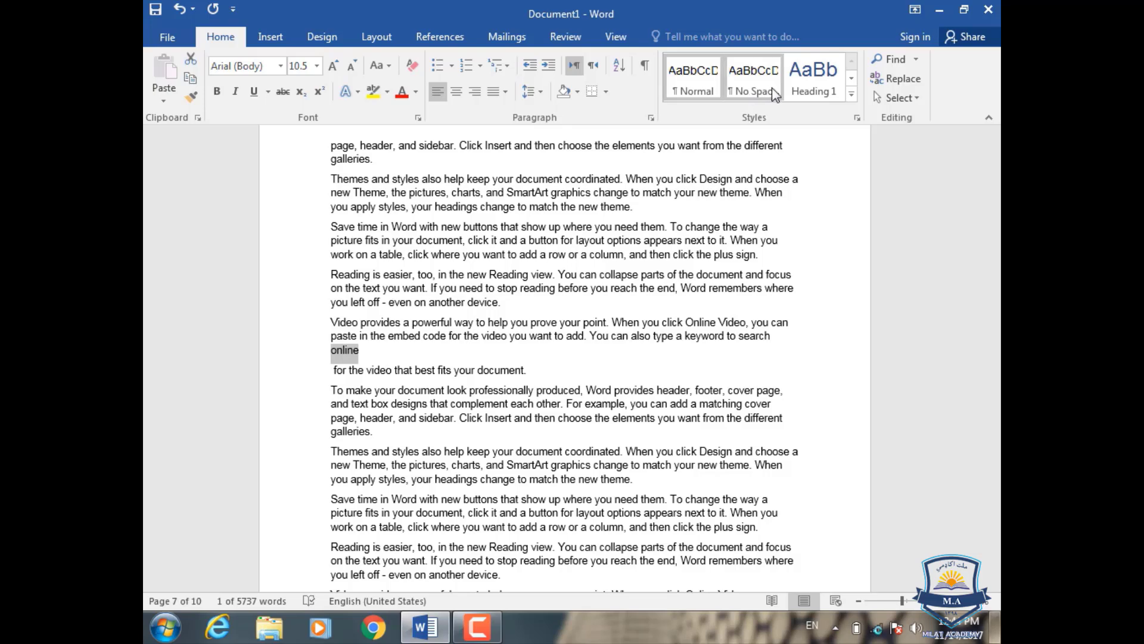
{"action": "left_click", "coordinate": [814, 83]}
Step: In the third paragraph on page 9, set "work" with an added backslash in its own paragraph and style it as Heading 1
{"action": "scroll", "coordinate": [408, 419], "scroll_direction": "down", "scroll_amount": 15}
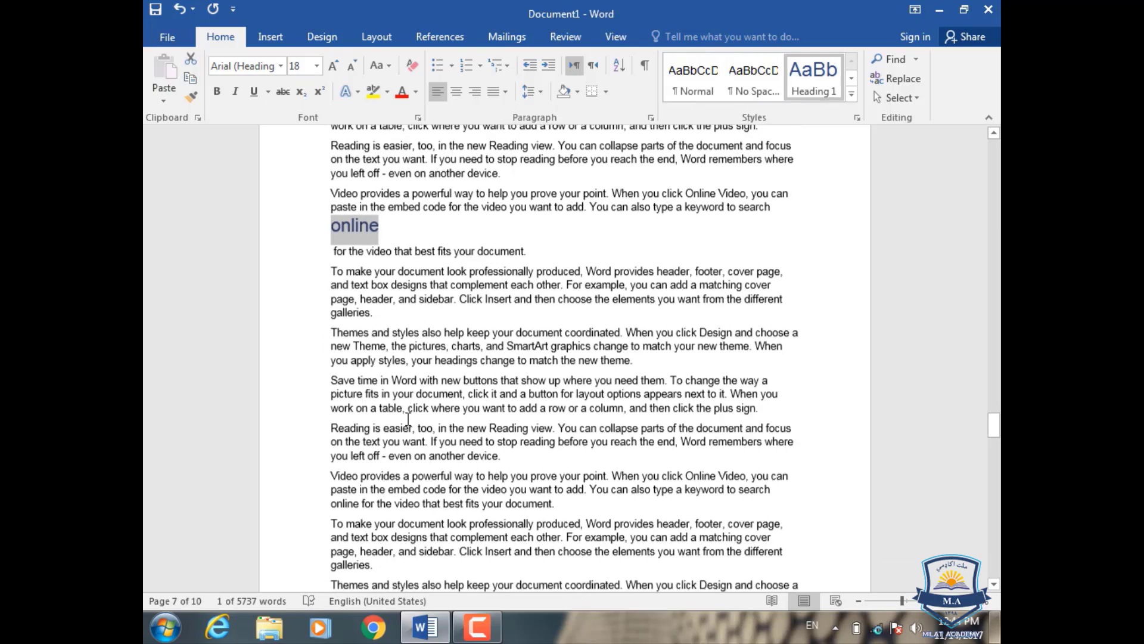
{"action": "scroll", "coordinate": [408, 418], "scroll_direction": "down", "scroll_amount": 10}
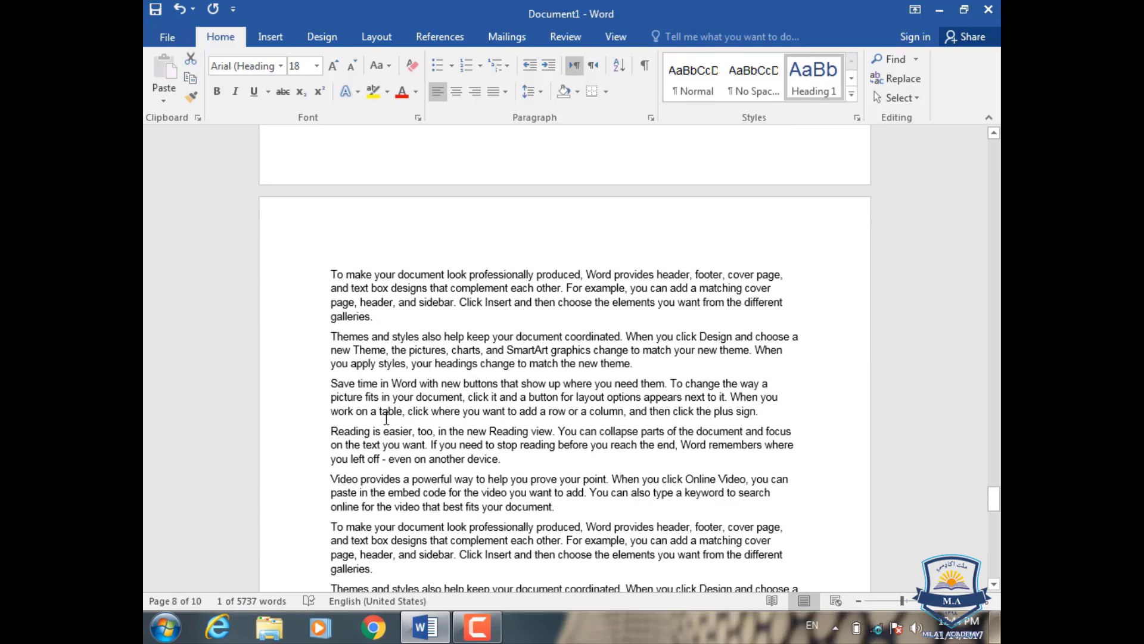
{"action": "left_click", "coordinate": [358, 411]}
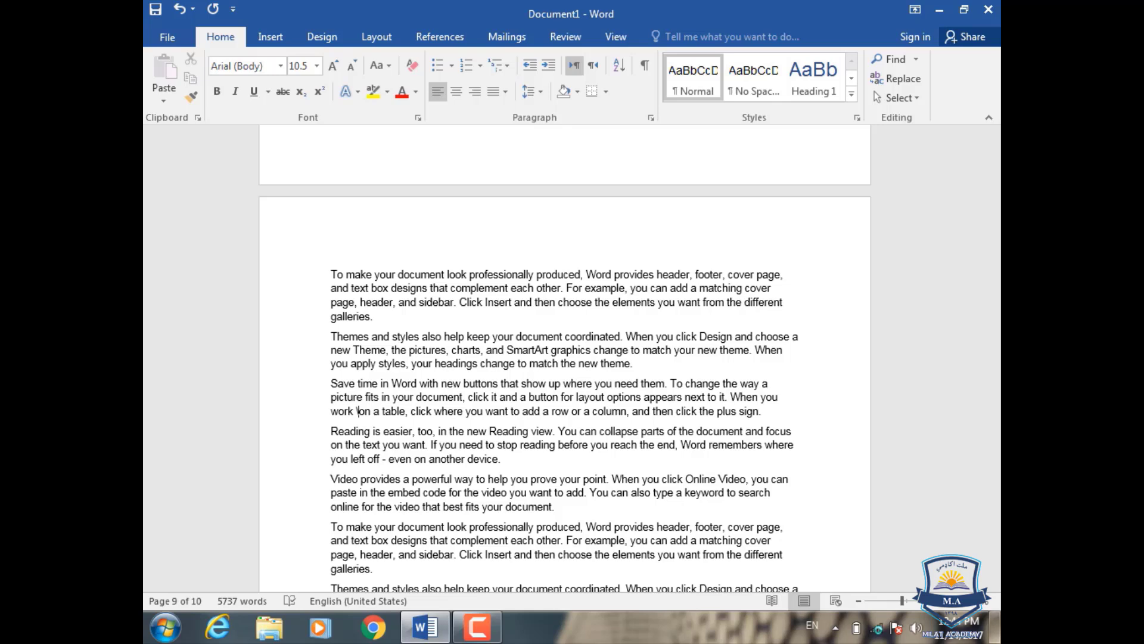
{"action": "key", "text": "Return"}
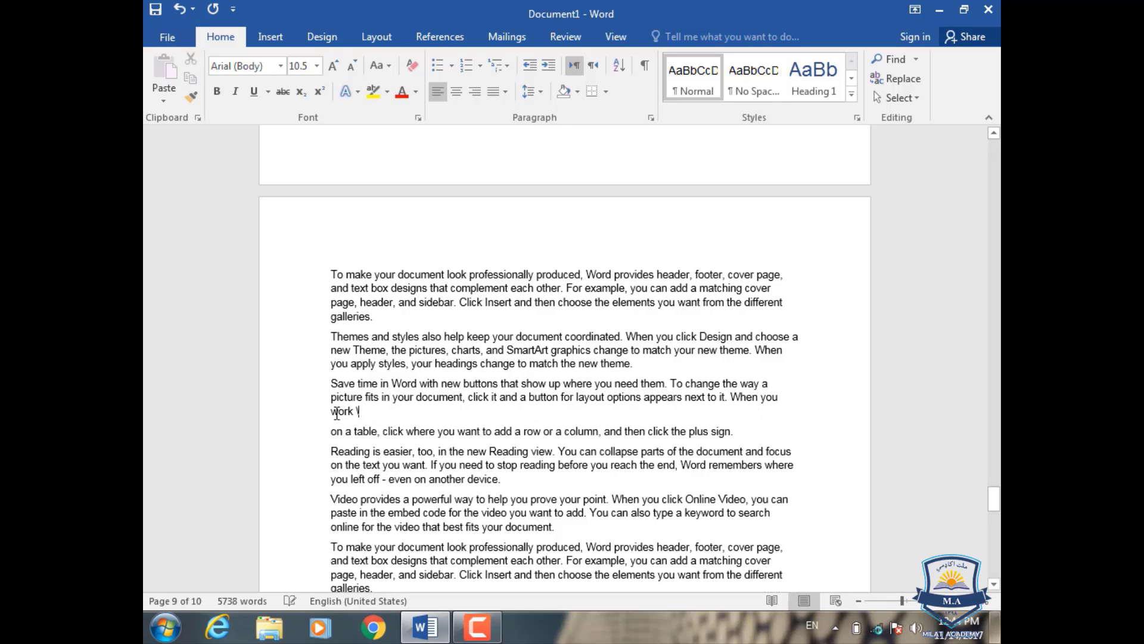
{"action": "left_click", "coordinate": [334, 411]}
{"action": "key", "text": "Return"}
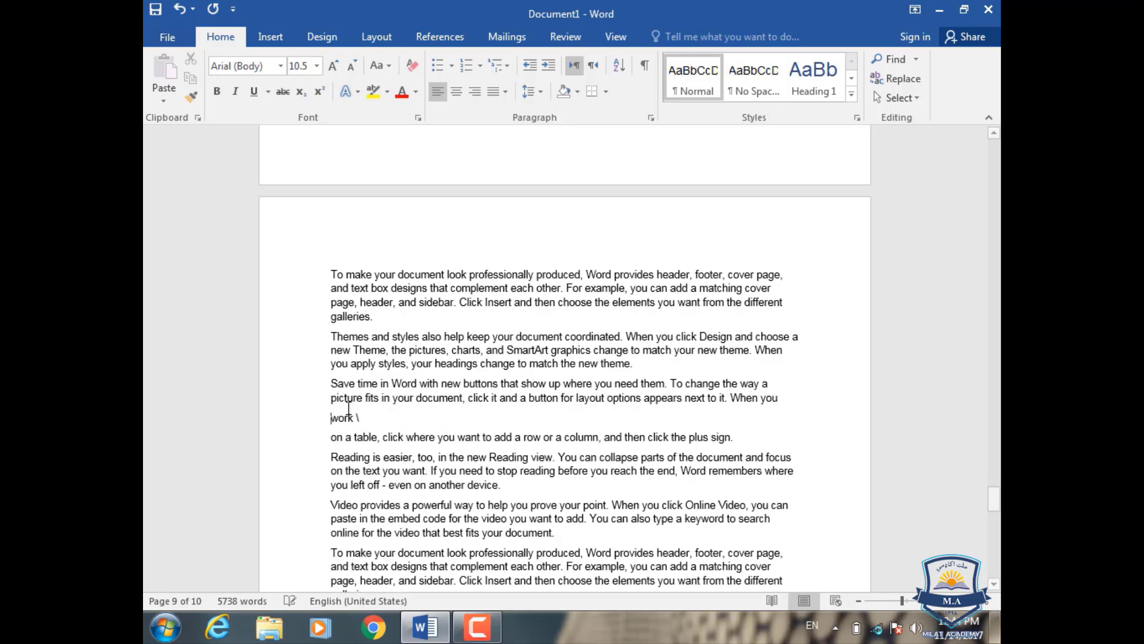
{"action": "left_click_drag", "start_coordinate": [372, 417], "coordinate": [319, 421]}
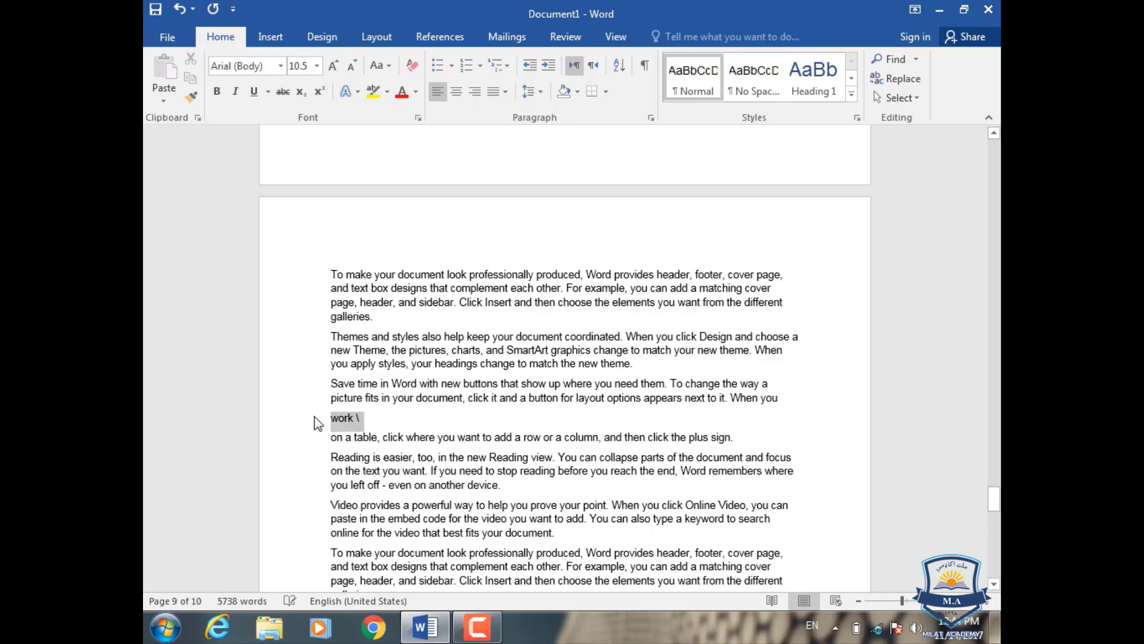
{"action": "left_click", "coordinate": [822, 94]}
Step: Insert the Automatic Table 1 table of contents on the empty line above the first heading on page 1
{"action": "scroll", "coordinate": [555, 307], "scroll_direction": "up", "scroll_amount": 8}
{"action": "scroll", "coordinate": [555, 307], "scroll_direction": "up", "scroll_amount": 1}
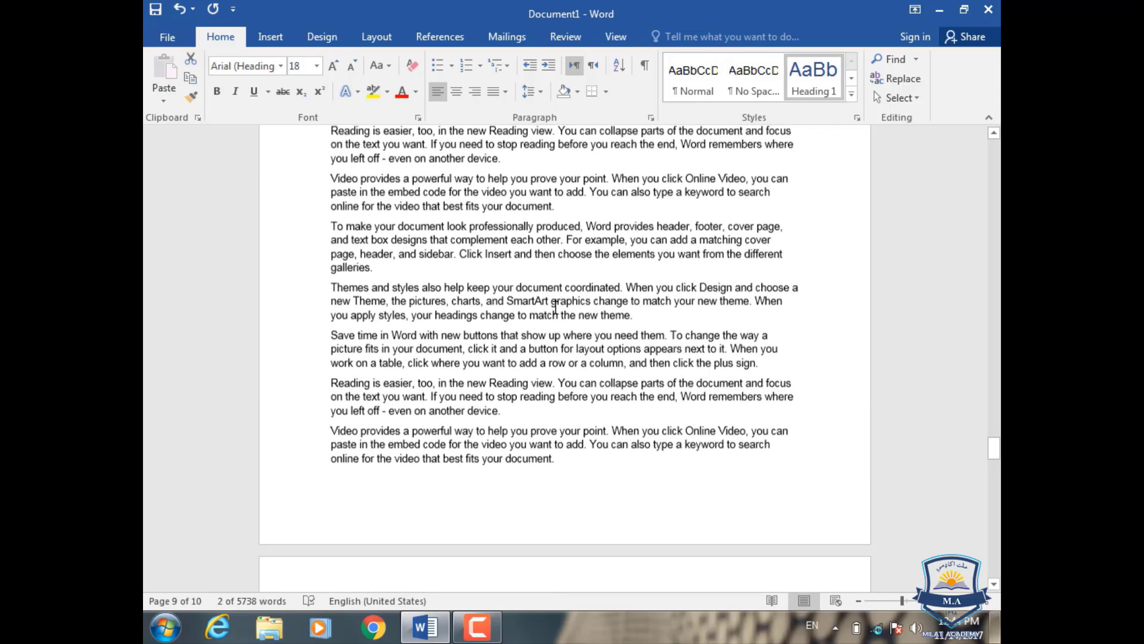
{"action": "scroll", "coordinate": [555, 307], "scroll_direction": "down", "scroll_amount": 14}
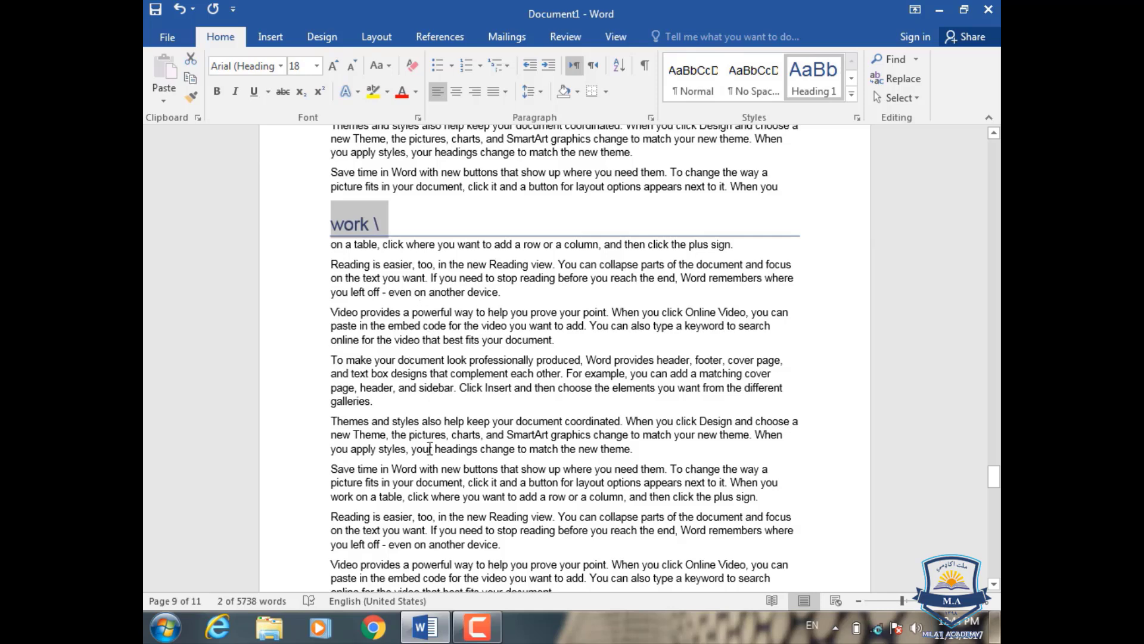
{"action": "scroll", "coordinate": [477, 404], "scroll_direction": "up", "scroll_amount": 10}
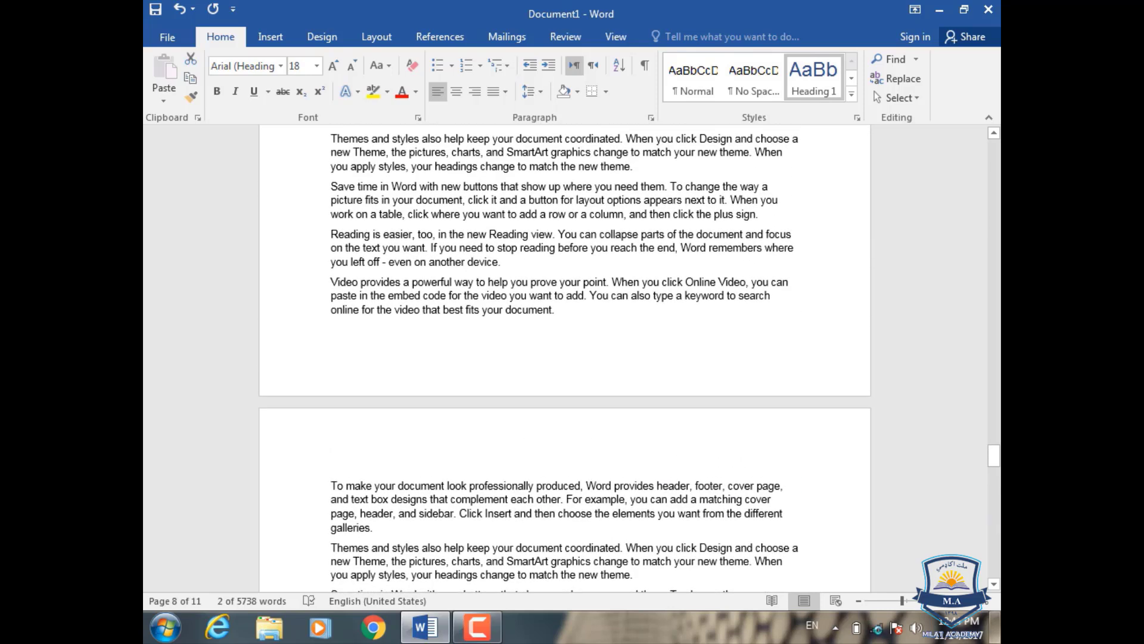
{"action": "left_click_drag", "start_coordinate": [996, 458], "coordinate": [1001, 79]}
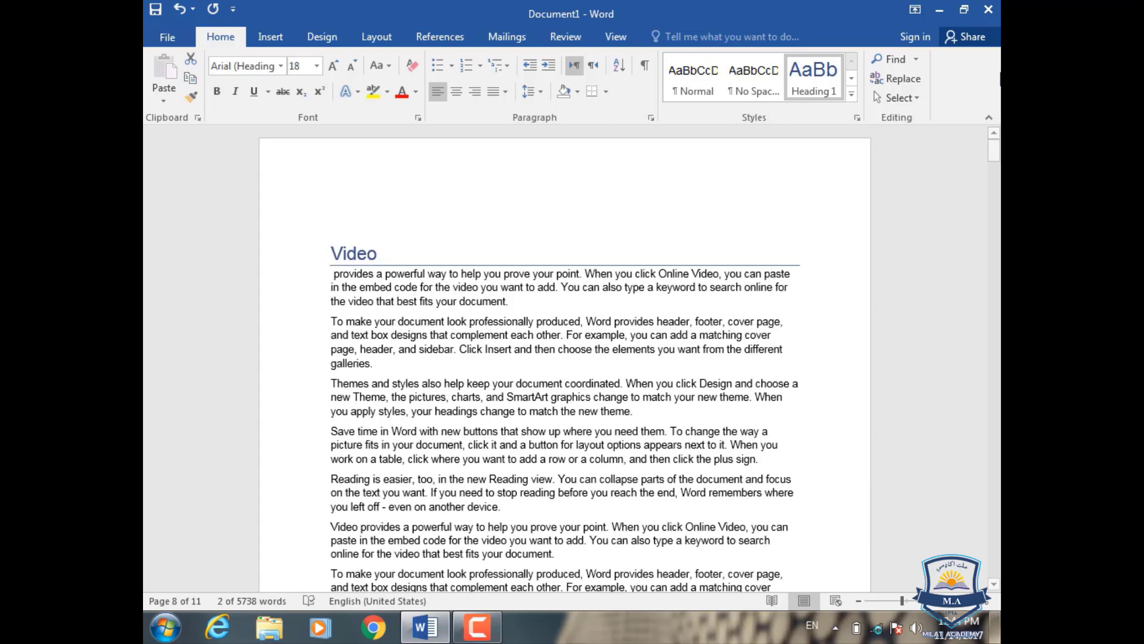
{"action": "left_click", "coordinate": [347, 206]}
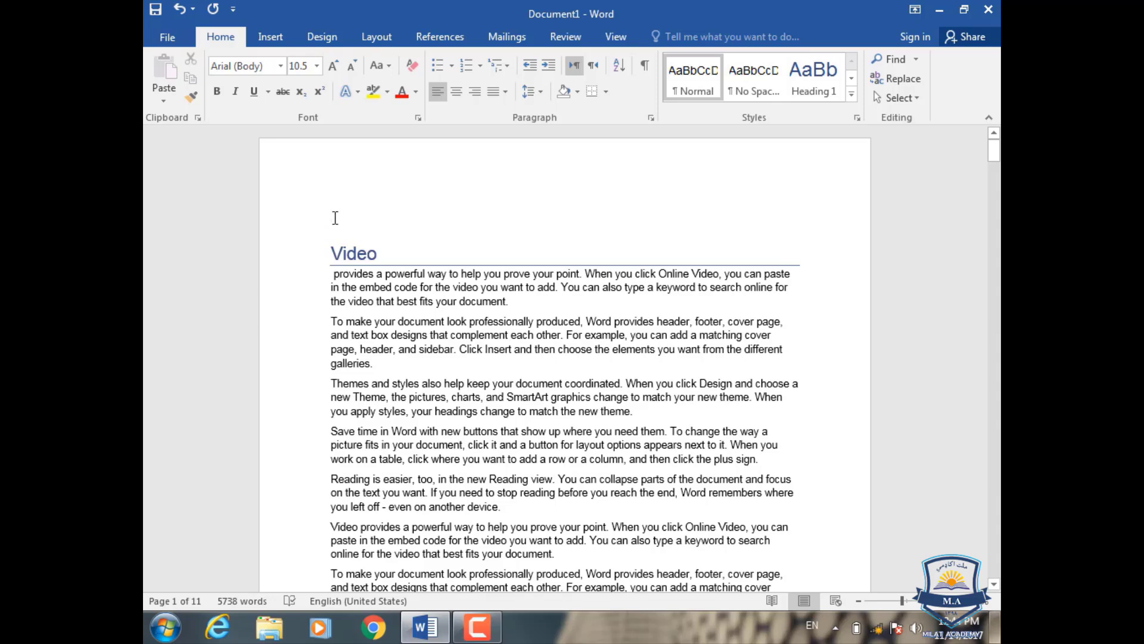
{"action": "left_click", "coordinate": [439, 36]}
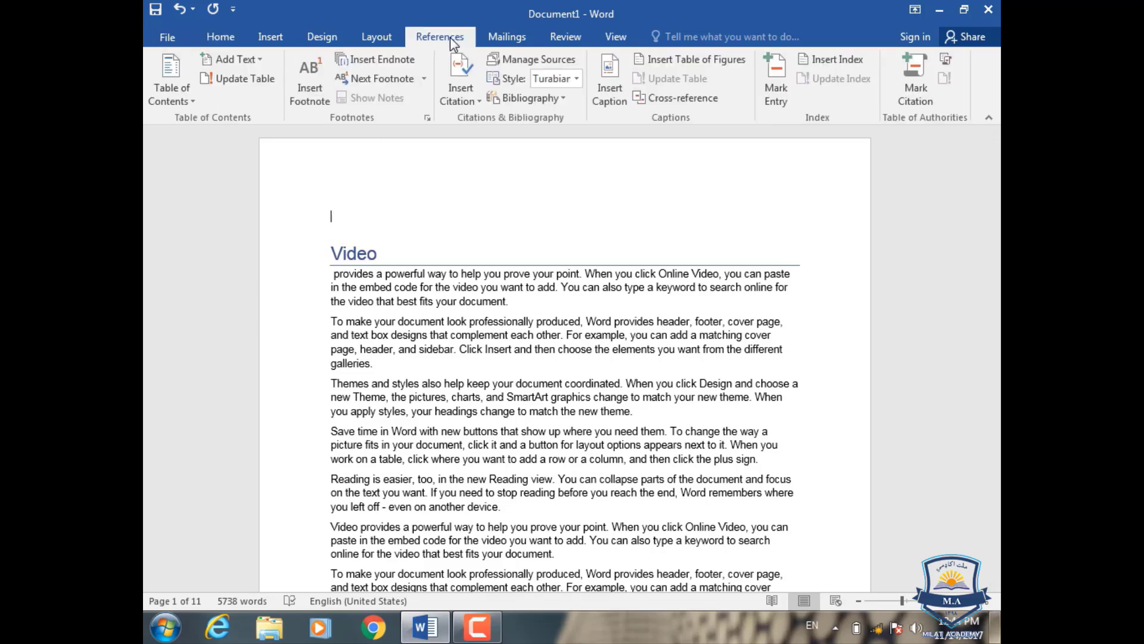
{"action": "left_click", "coordinate": [191, 101]}
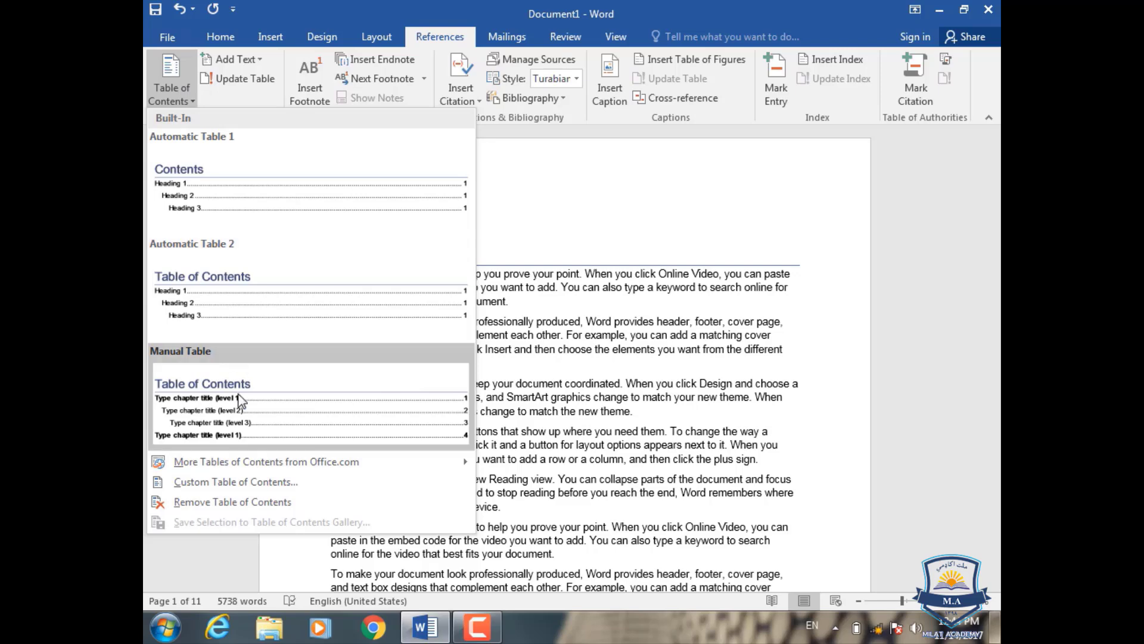
{"action": "left_click", "coordinate": [282, 201]}
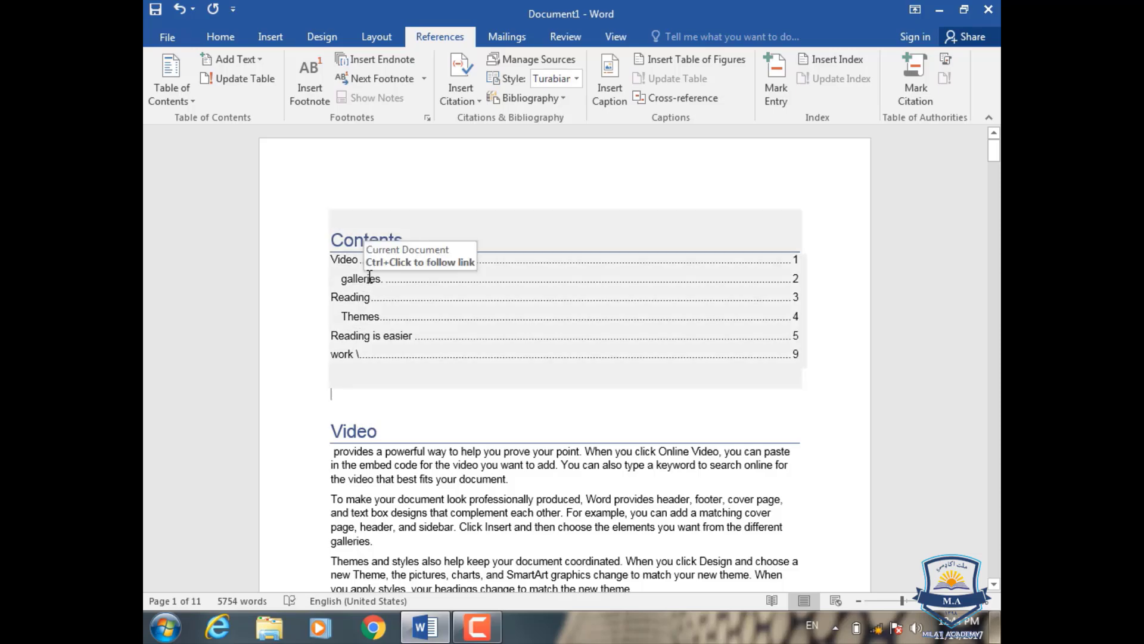
Step: Follow the "work \" entry in the table of contents to its heading and return to the contents on page 1
{"action": "scroll", "coordinate": [382, 417], "scroll_direction": "down", "scroll_amount": 8}
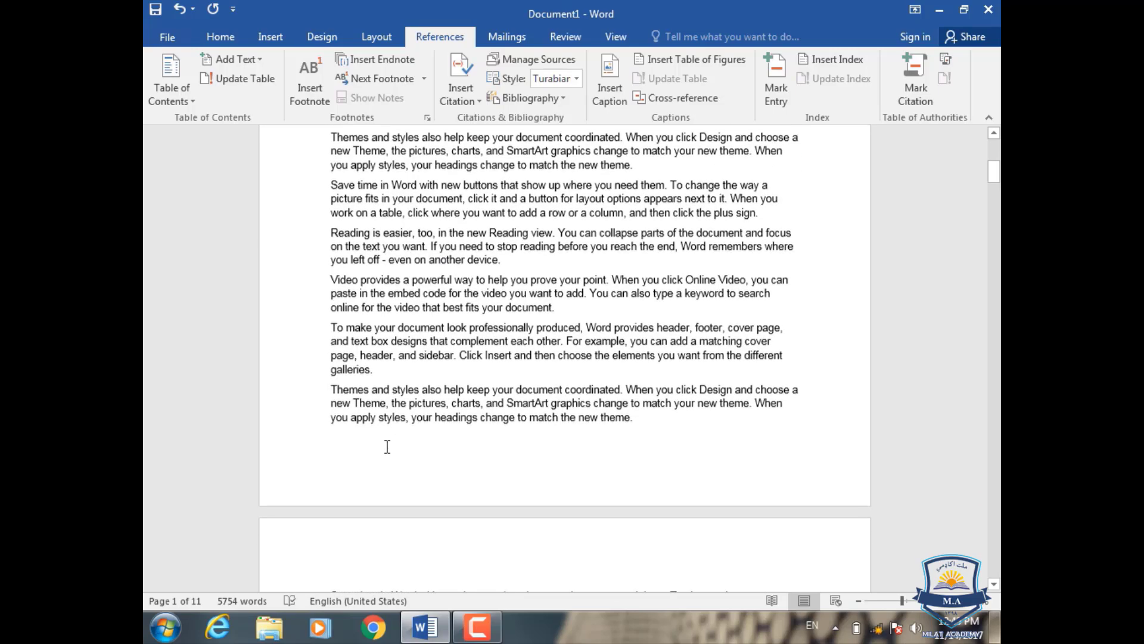
{"action": "scroll", "coordinate": [387, 447], "scroll_direction": "down", "scroll_amount": 6}
{"action": "scroll", "coordinate": [386, 478], "scroll_direction": "up", "scroll_amount": 4}
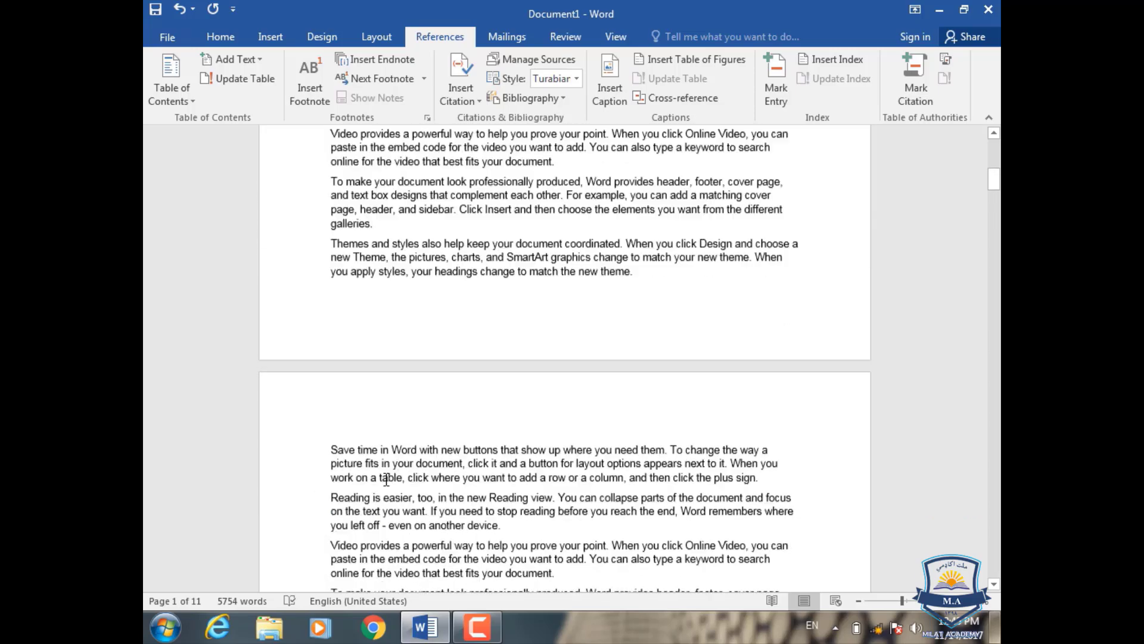
{"action": "scroll", "coordinate": [386, 478], "scroll_direction": "up", "scroll_amount": 10}
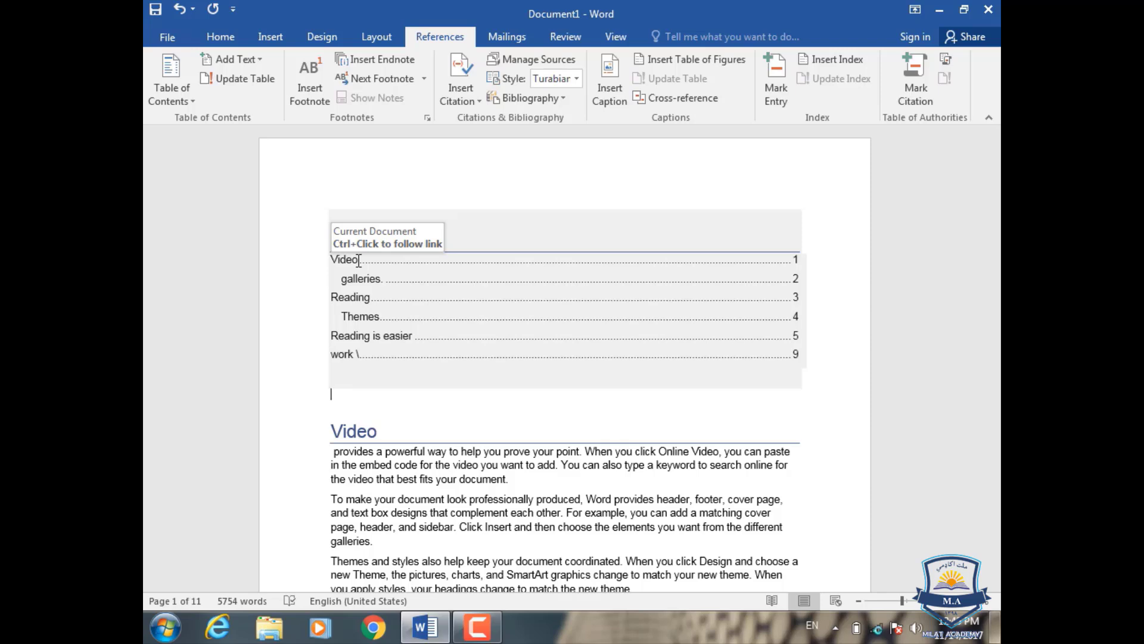
{"action": "left_click", "coordinate": [349, 355], "text": "ctrl"}
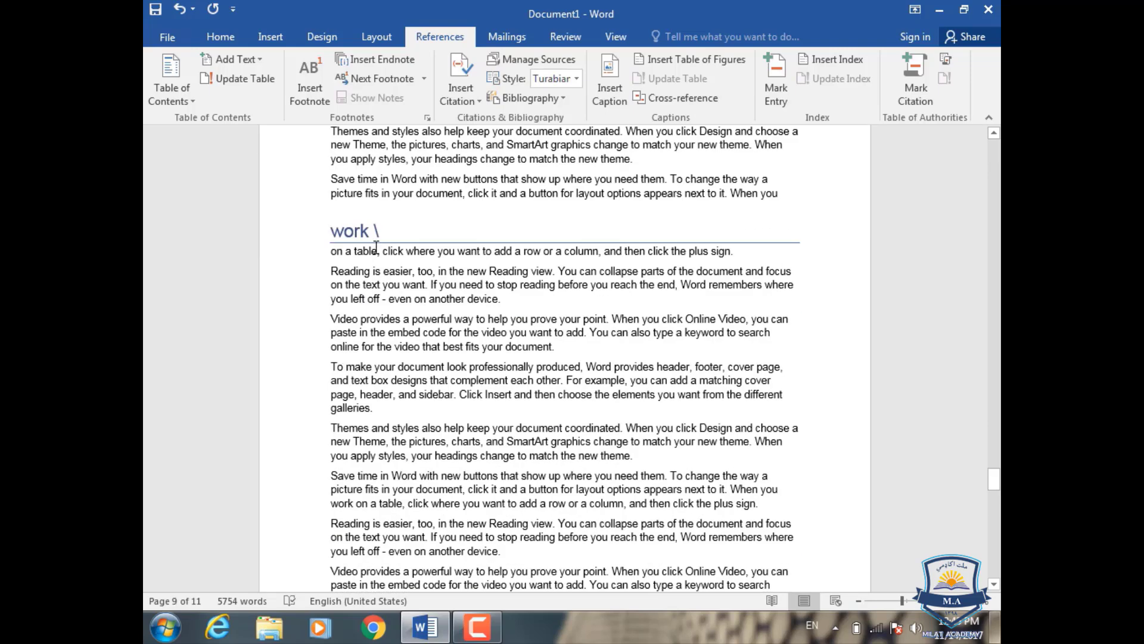
{"action": "scroll", "coordinate": [408, 258], "scroll_direction": "down", "scroll_amount": 10}
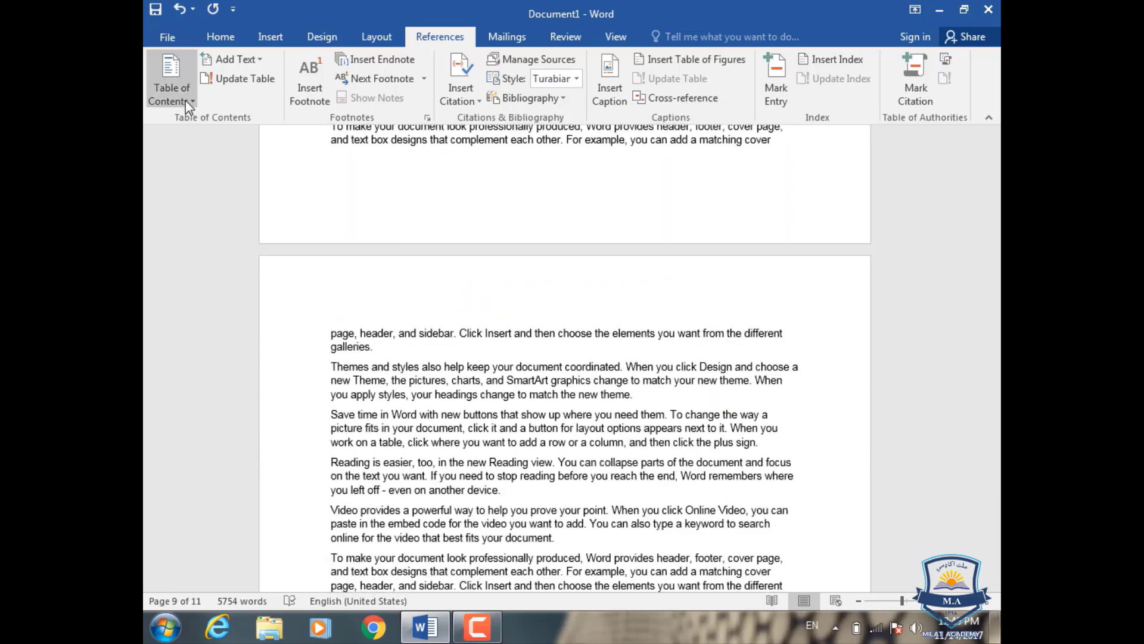
{"action": "left_click_drag", "start_coordinate": [999, 503], "coordinate": [999, 140]}
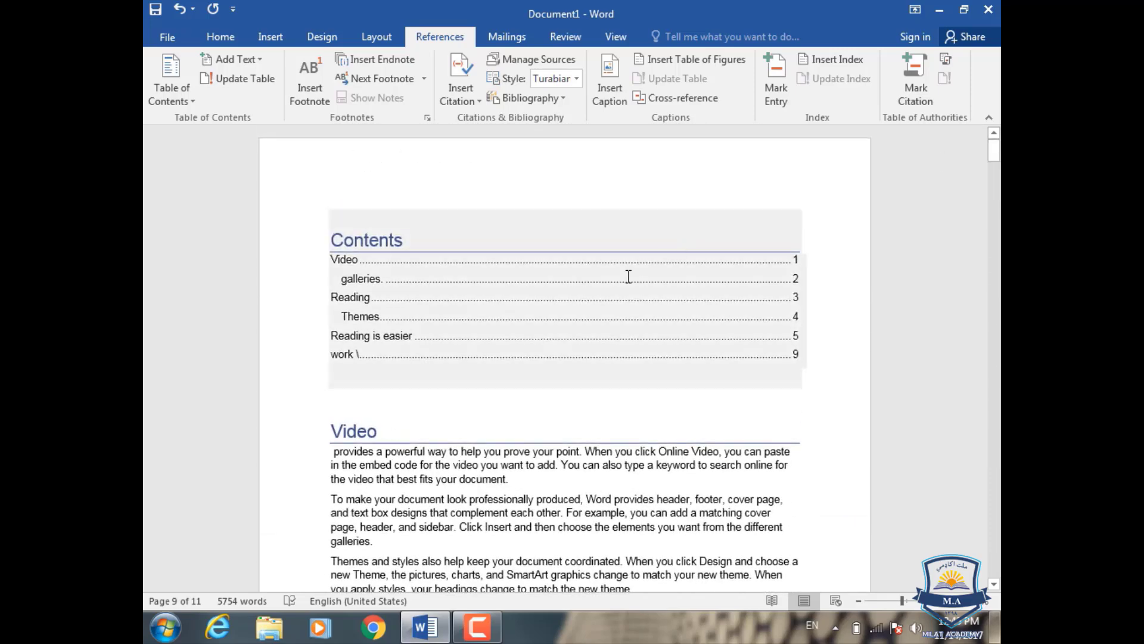
Step: Replace the table of contents on page 1 with the Automatic Table 2 layout
{"action": "left_click", "coordinate": [611, 291]}
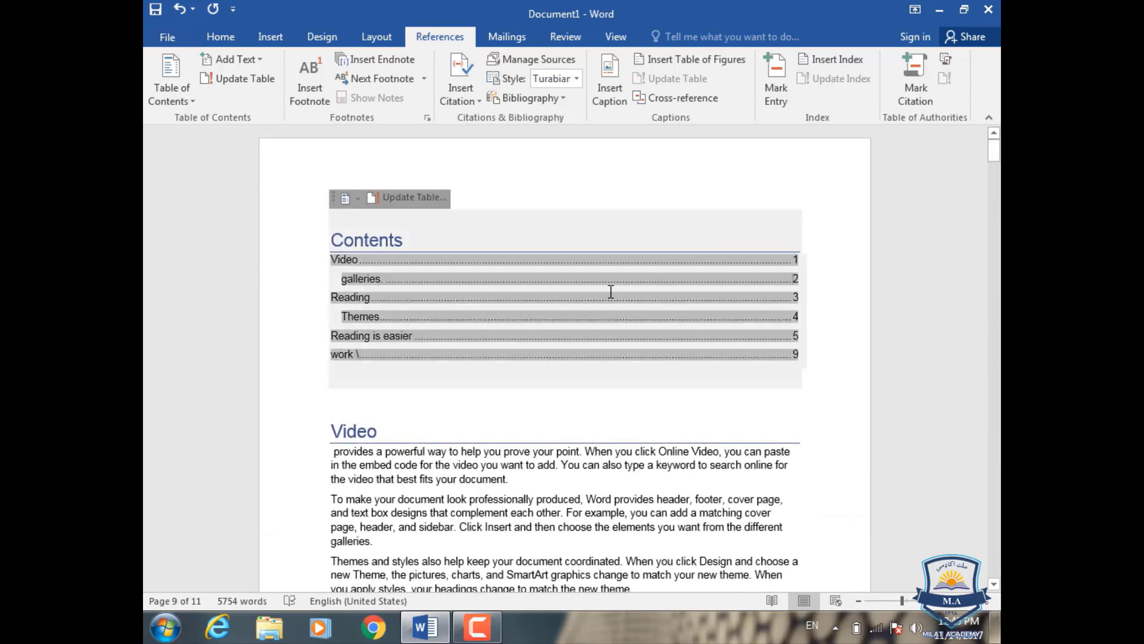
{"action": "left_click", "coordinate": [197, 102]}
{"action": "left_click", "coordinate": [217, 292]}
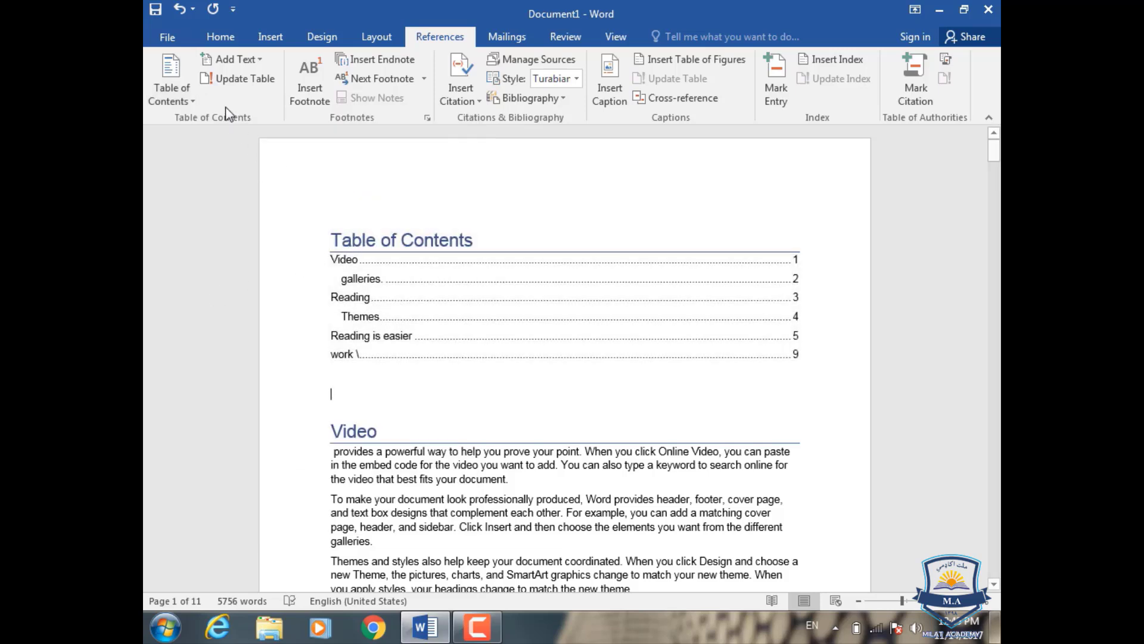
Step: Switch the table of contents on page 1 to the Manual Table layout
{"action": "left_click", "coordinate": [511, 317]}
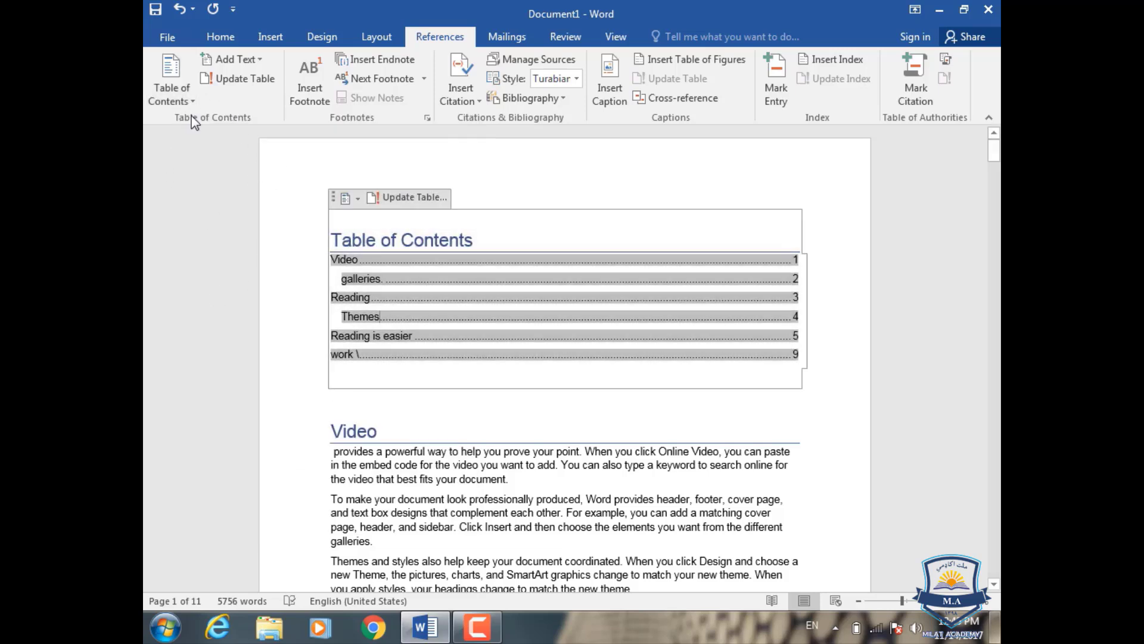
{"action": "left_click", "coordinate": [179, 99]}
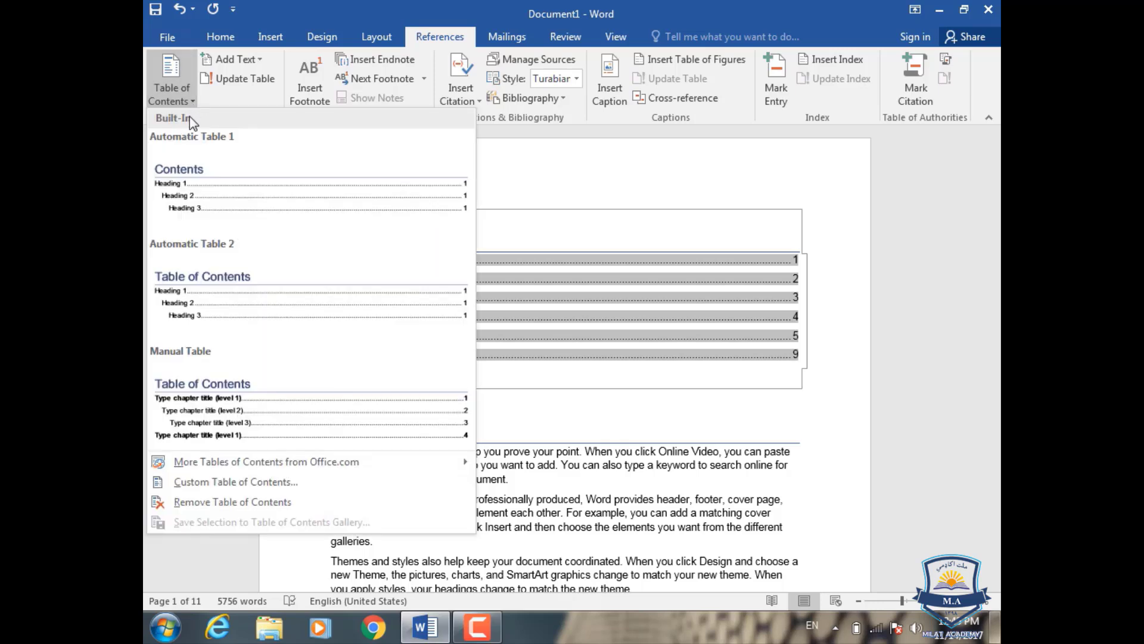
{"action": "left_click", "coordinate": [212, 420]}
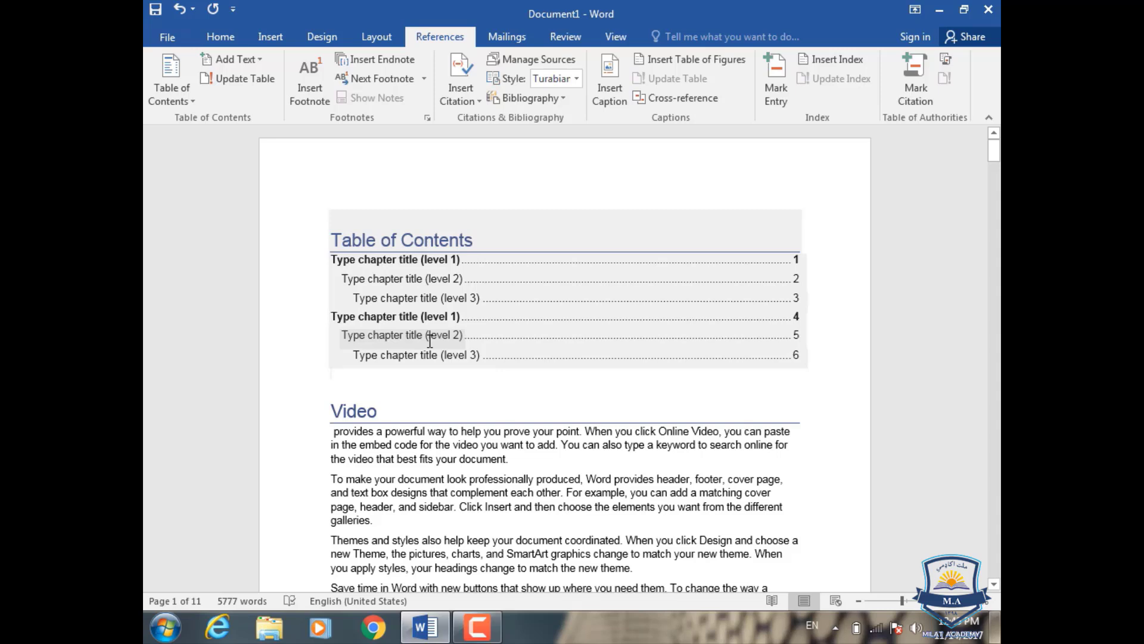
Step: Check the chapter title placeholders in the manual table and change the table of contents back to Automatic Table 1
{"action": "left_click", "coordinate": [556, 299]}
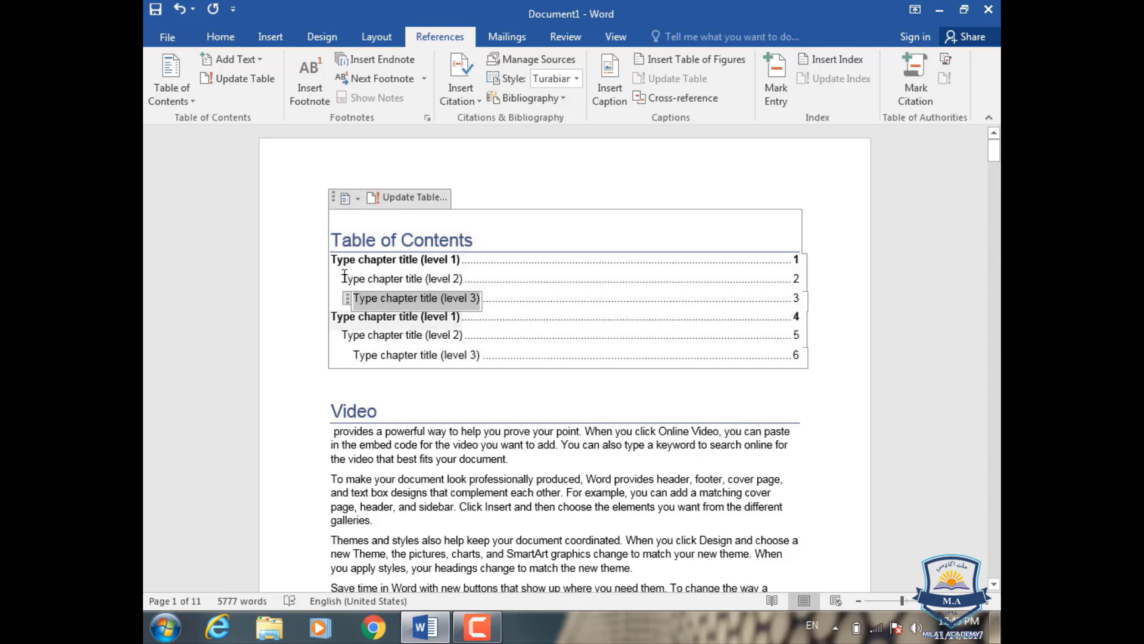
{"action": "left_click", "coordinate": [579, 283]}
{"action": "left_click", "coordinate": [558, 335]}
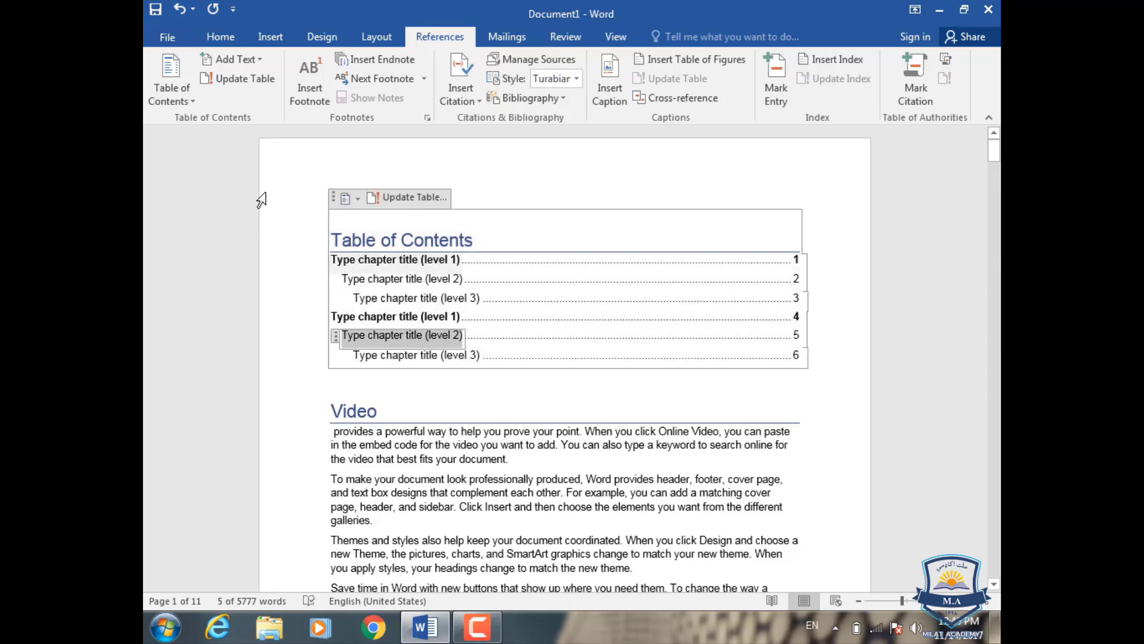
{"action": "left_click", "coordinate": [190, 101]}
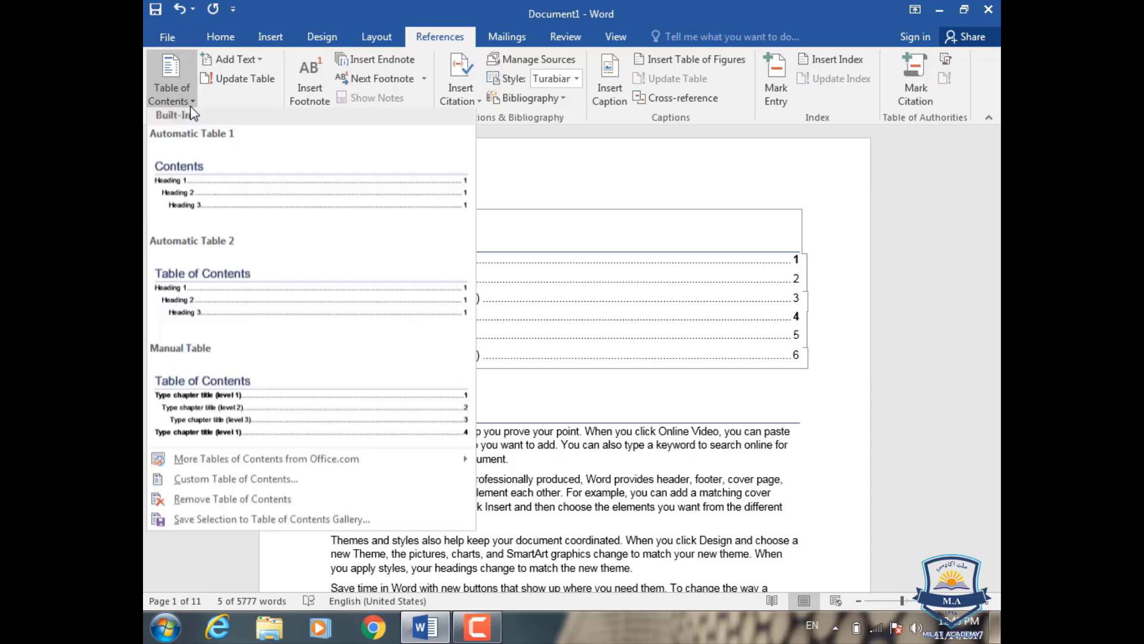
{"action": "left_click", "coordinate": [199, 189]}
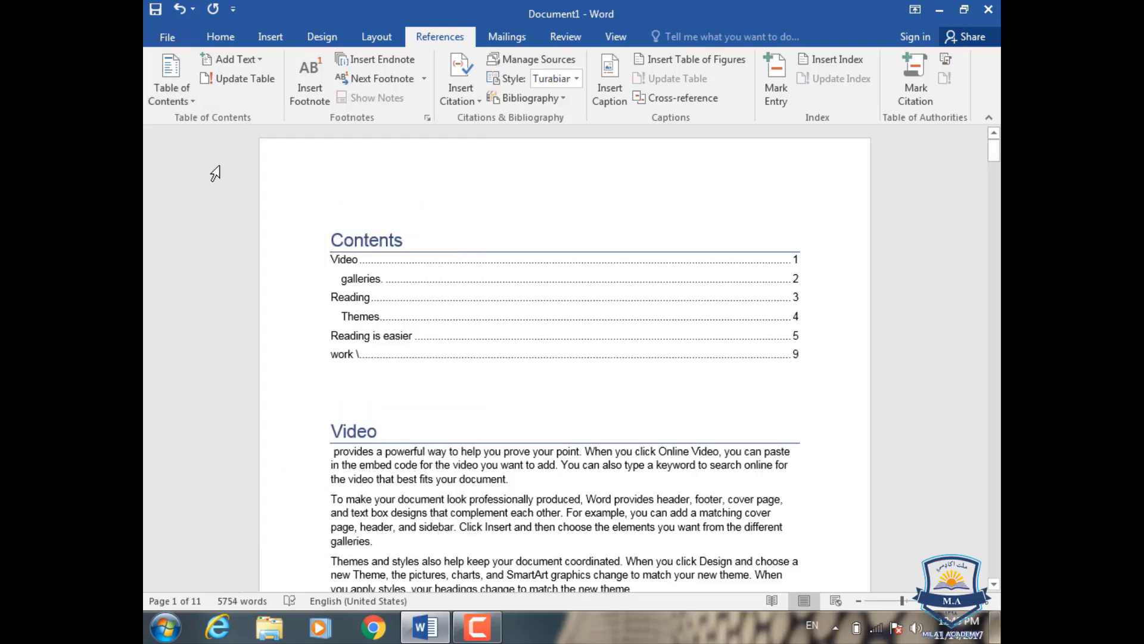
Step: Create a custom table of contents with a solid underline tab leader, replacing the existing table on page 1
{"action": "left_click", "coordinate": [178, 98]}
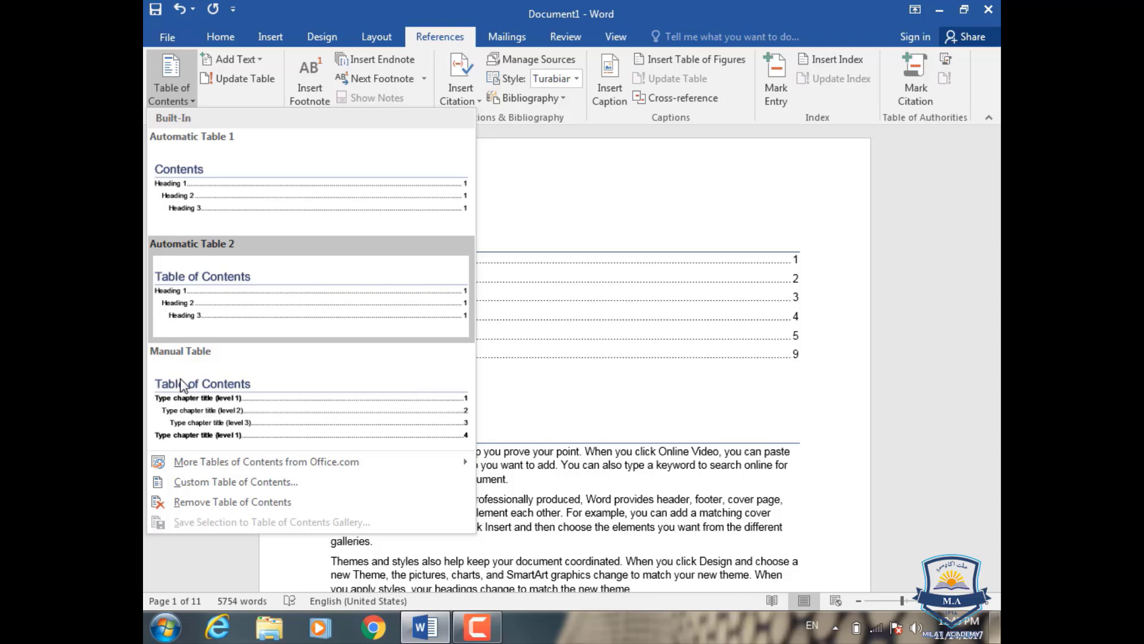
{"action": "left_click", "coordinate": [188, 482]}
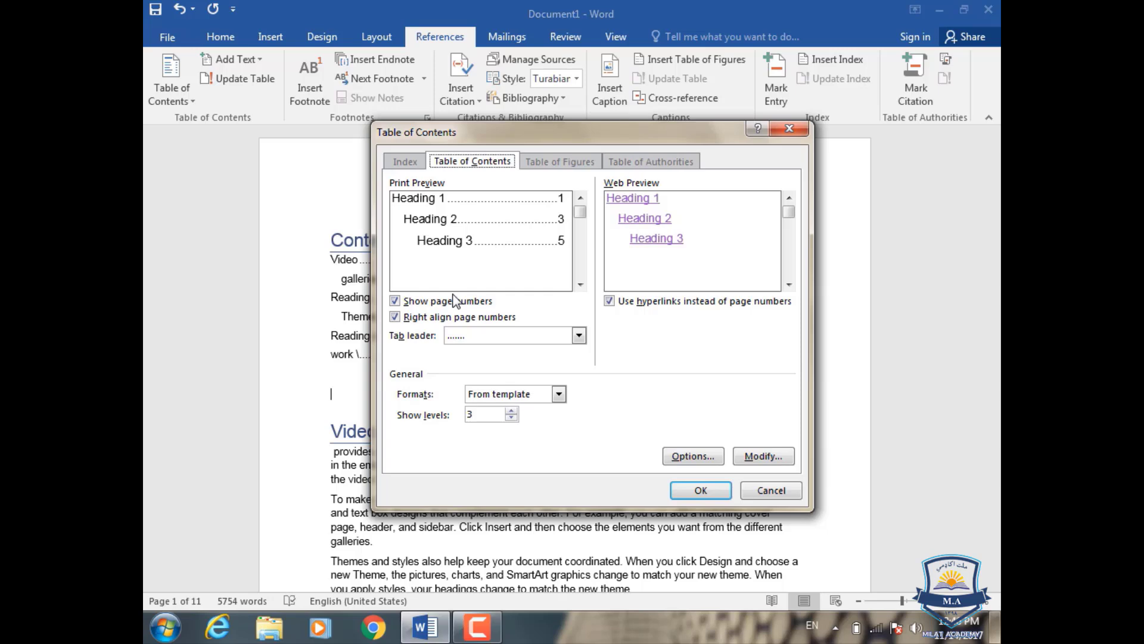
{"action": "left_click", "coordinate": [578, 335]}
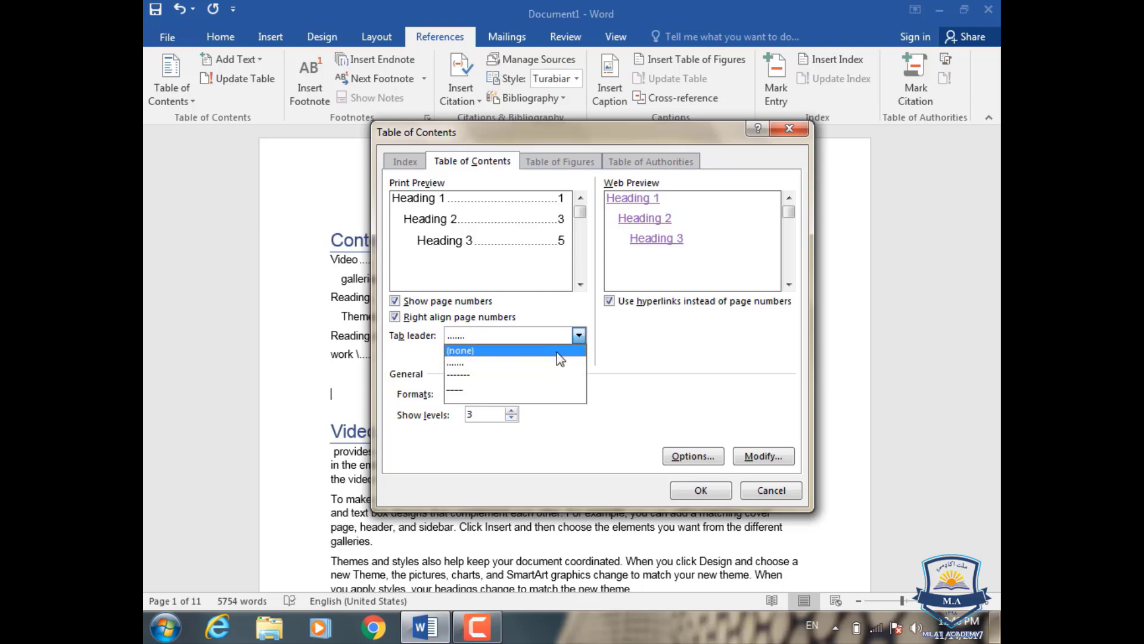
{"action": "left_click", "coordinate": [529, 390]}
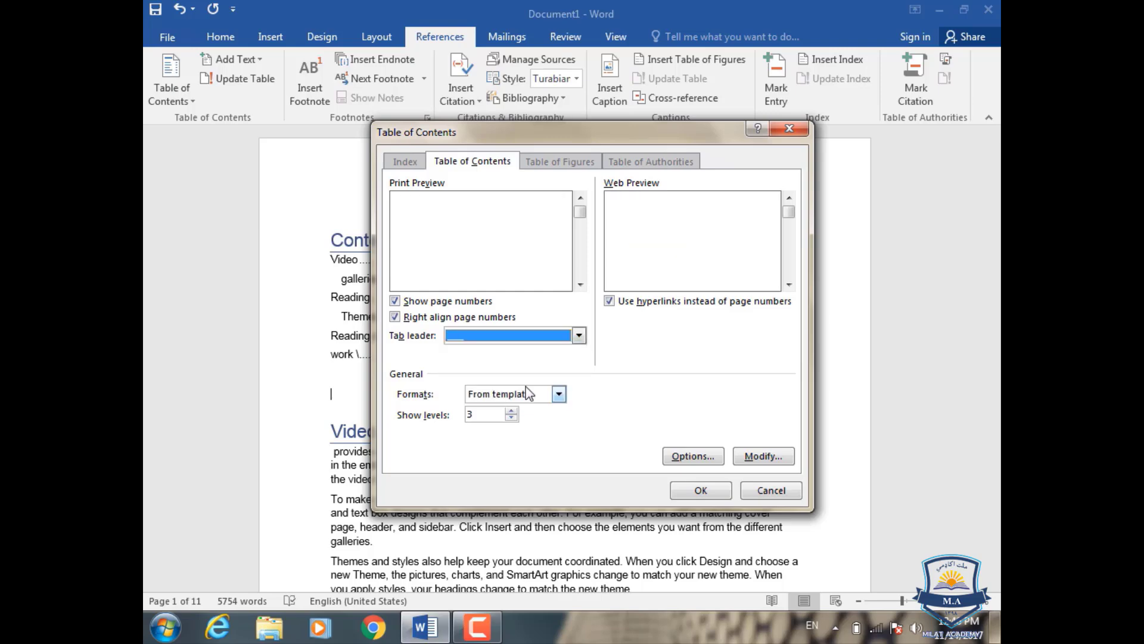
{"action": "left_click", "coordinate": [706, 493]}
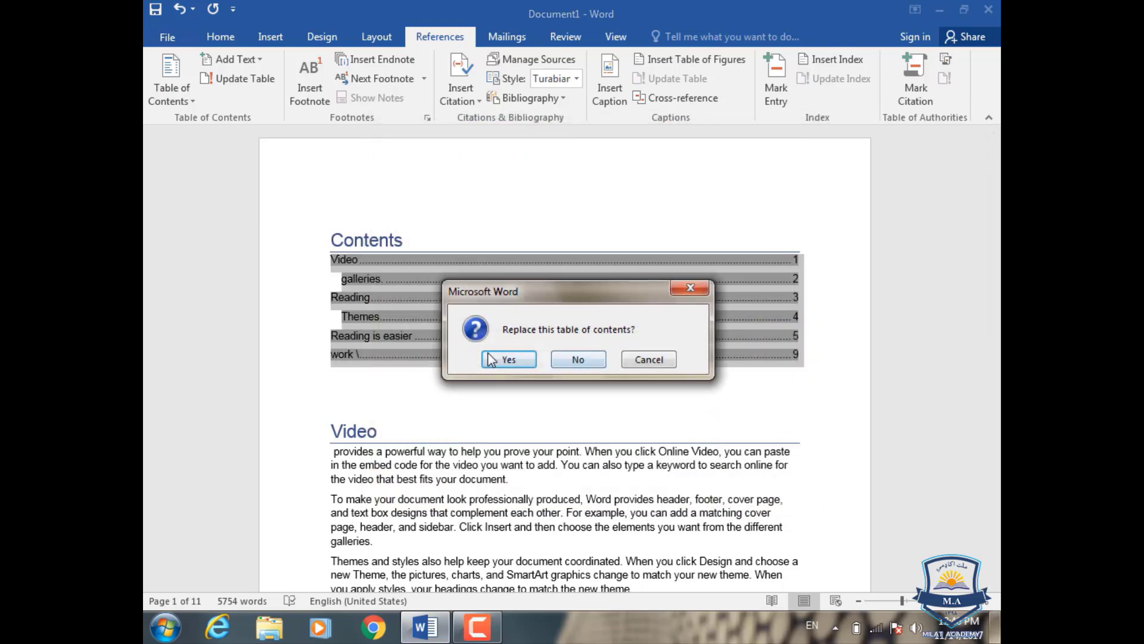
{"action": "left_click", "coordinate": [508, 359]}
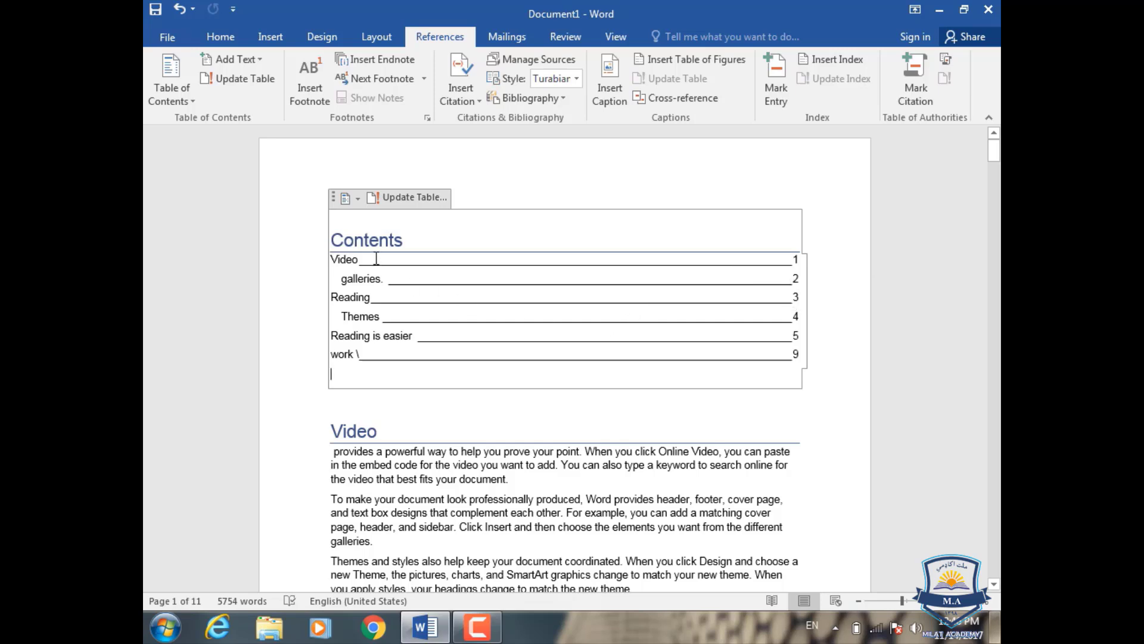
Step: Remove the table of contents from page 1 and undo the removal
{"action": "left_click", "coordinate": [172, 90]}
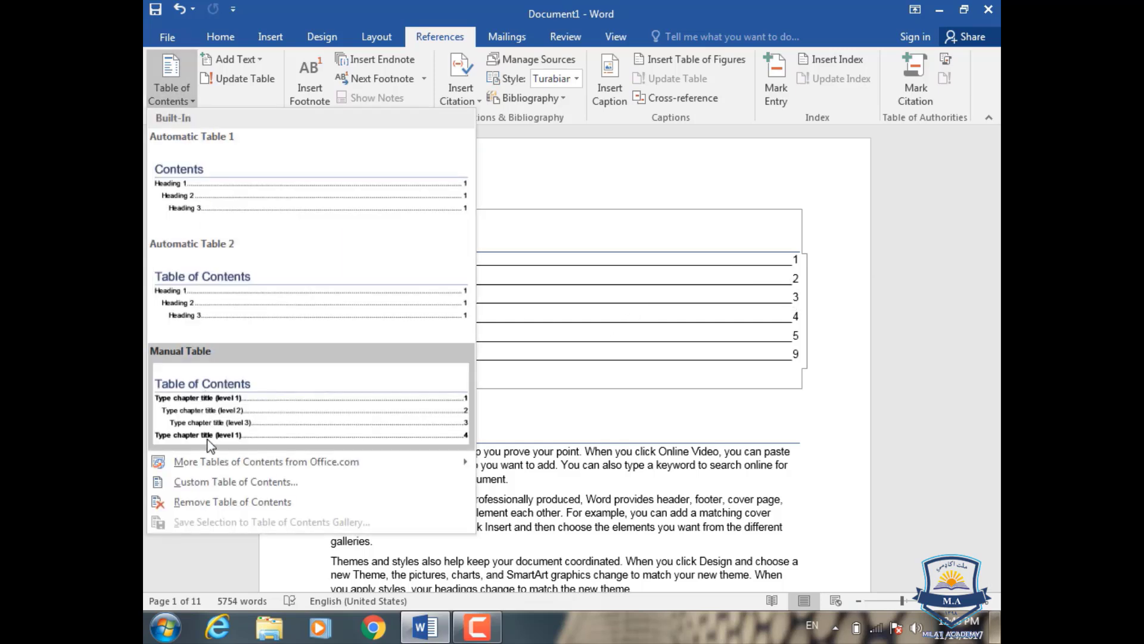
{"action": "left_click", "coordinate": [224, 501]}
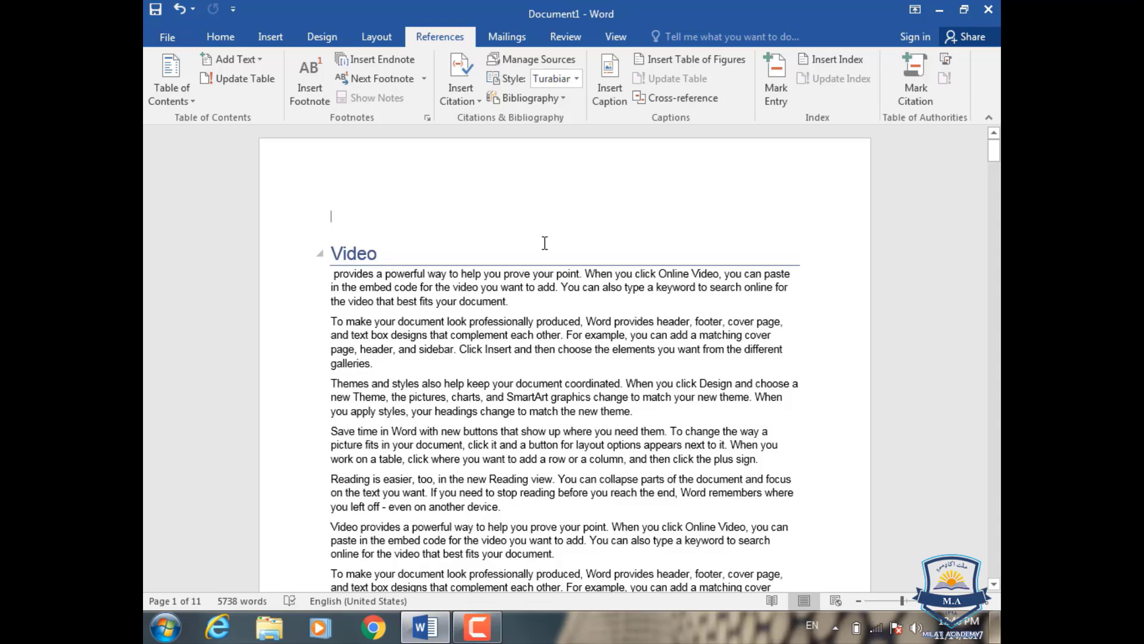
{"action": "key", "text": "ctrl+z"}
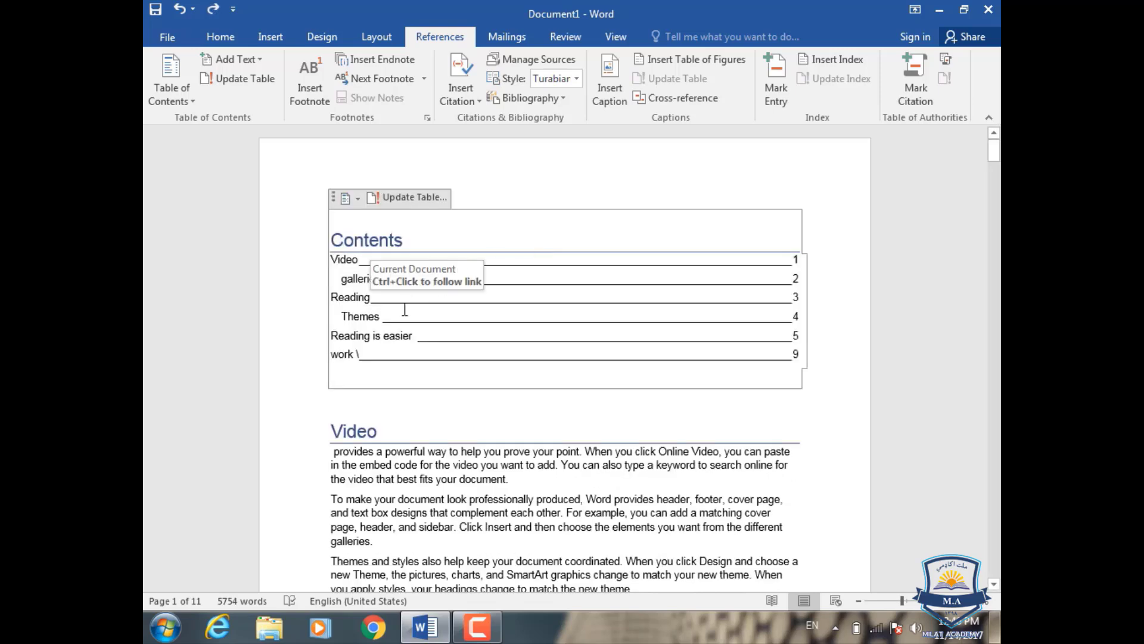
{"action": "left_click", "coordinate": [179, 95]}
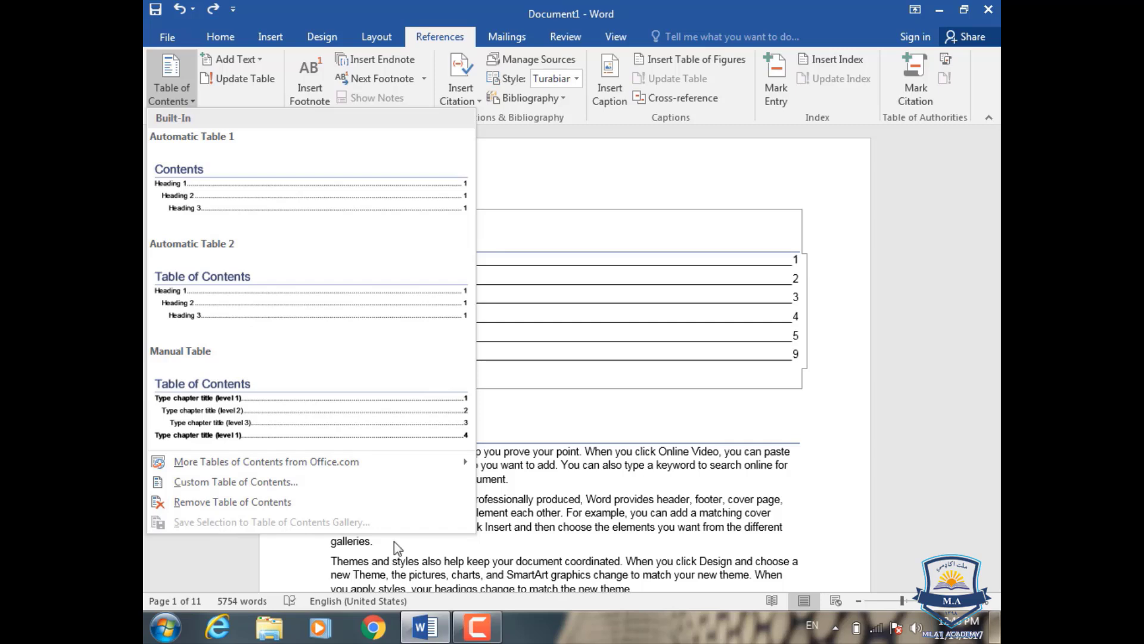
{"action": "key", "text": "Escape"}
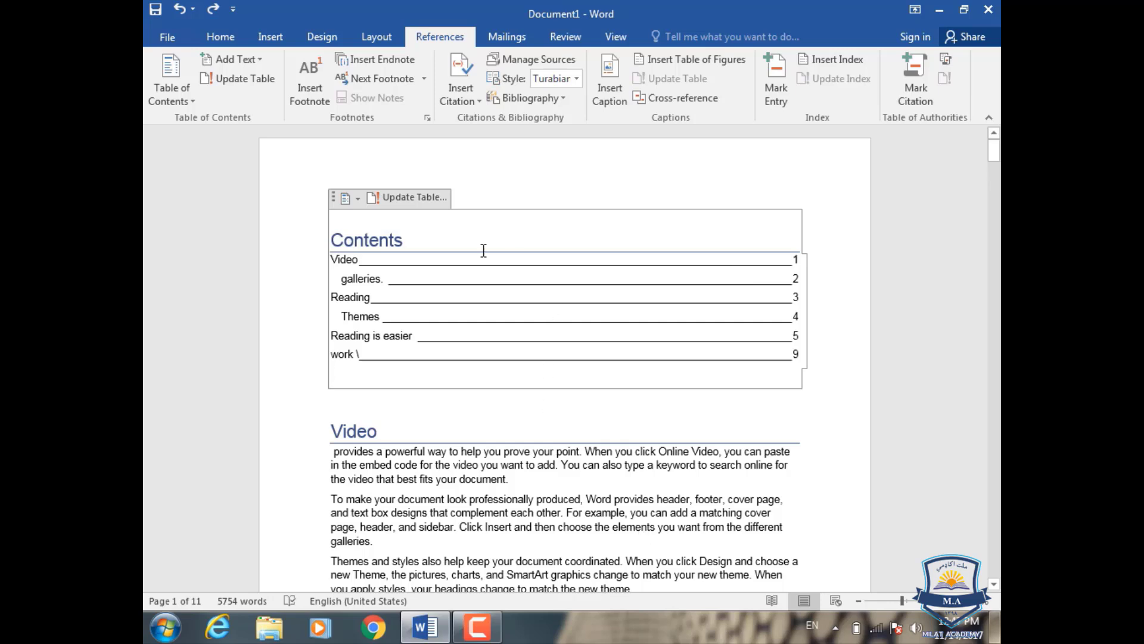
{"action": "left_click", "coordinate": [203, 39]}
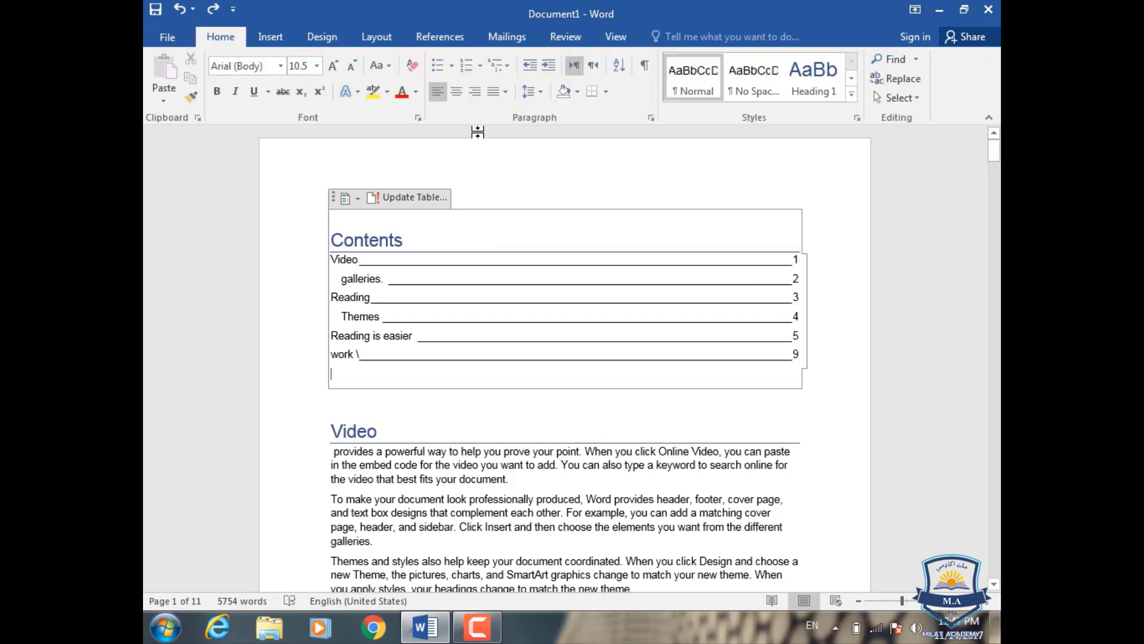
{"action": "left_click", "coordinate": [508, 67]}
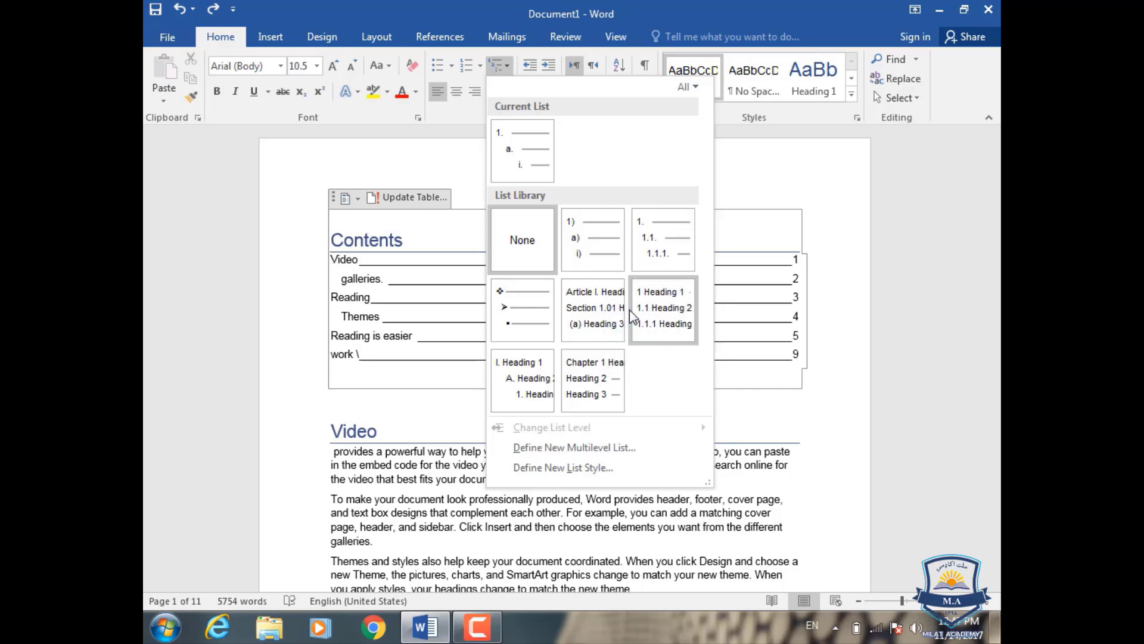
{"action": "left_click", "coordinate": [436, 391]}
Step: Add an empty paragraph after the last paragraph on page 11, at the end of the document
{"action": "scroll", "coordinate": [438, 417], "scroll_direction": "down", "scroll_amount": 1}
{"action": "scroll", "coordinate": [439, 417], "scroll_direction": "down", "scroll_amount": 20}
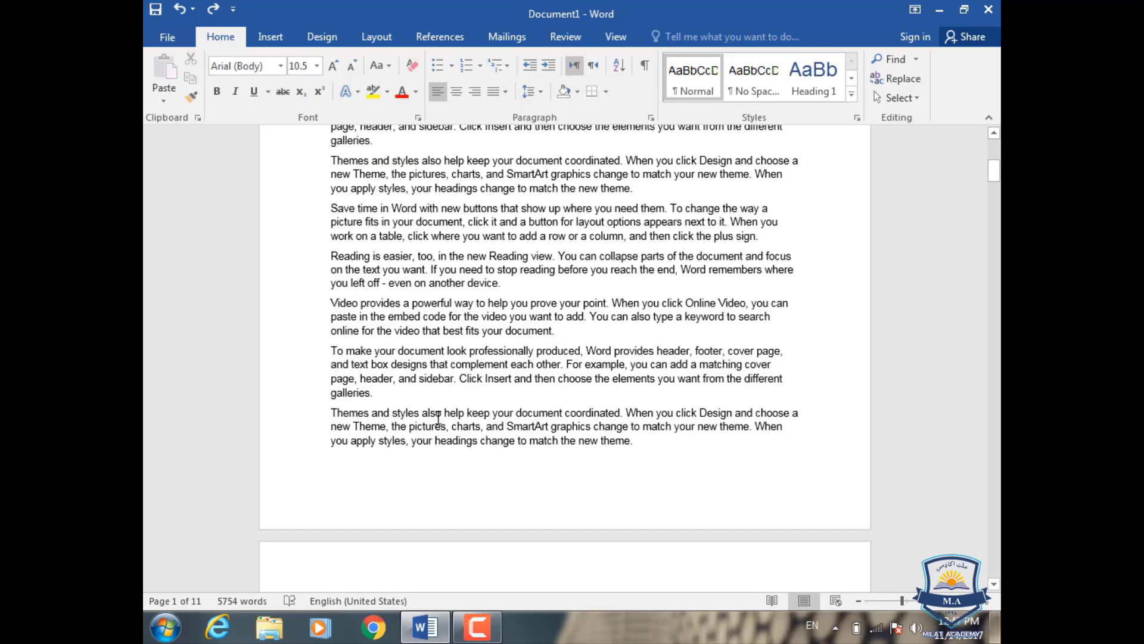
{"action": "scroll", "coordinate": [438, 417], "scroll_direction": "down", "scroll_amount": 8}
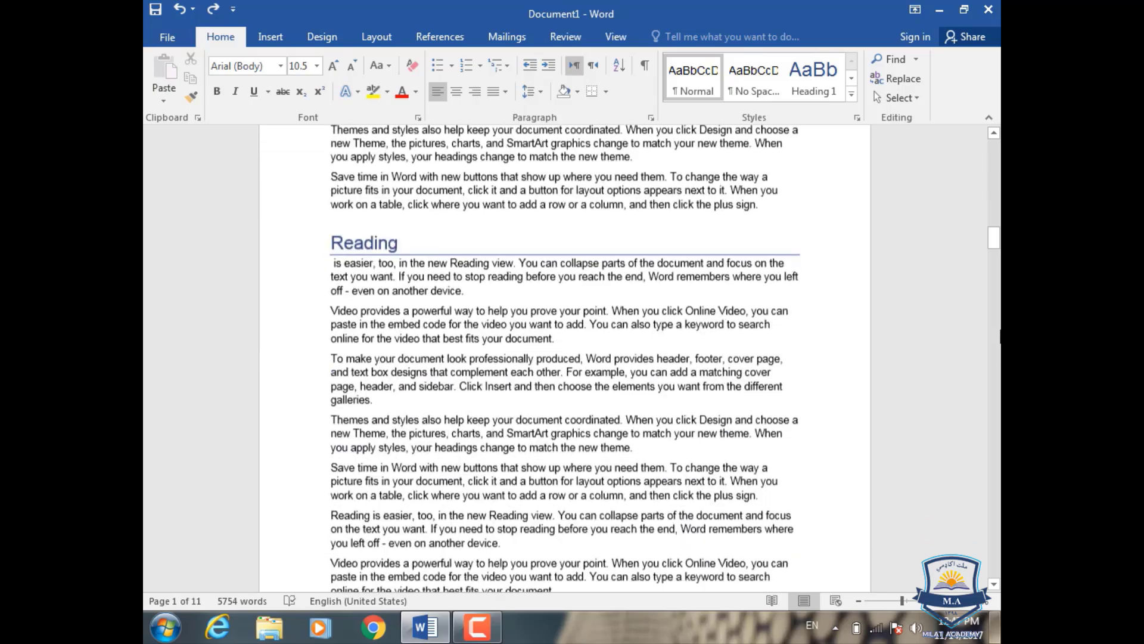
{"action": "left_click_drag", "start_coordinate": [997, 239], "coordinate": [970, 534]}
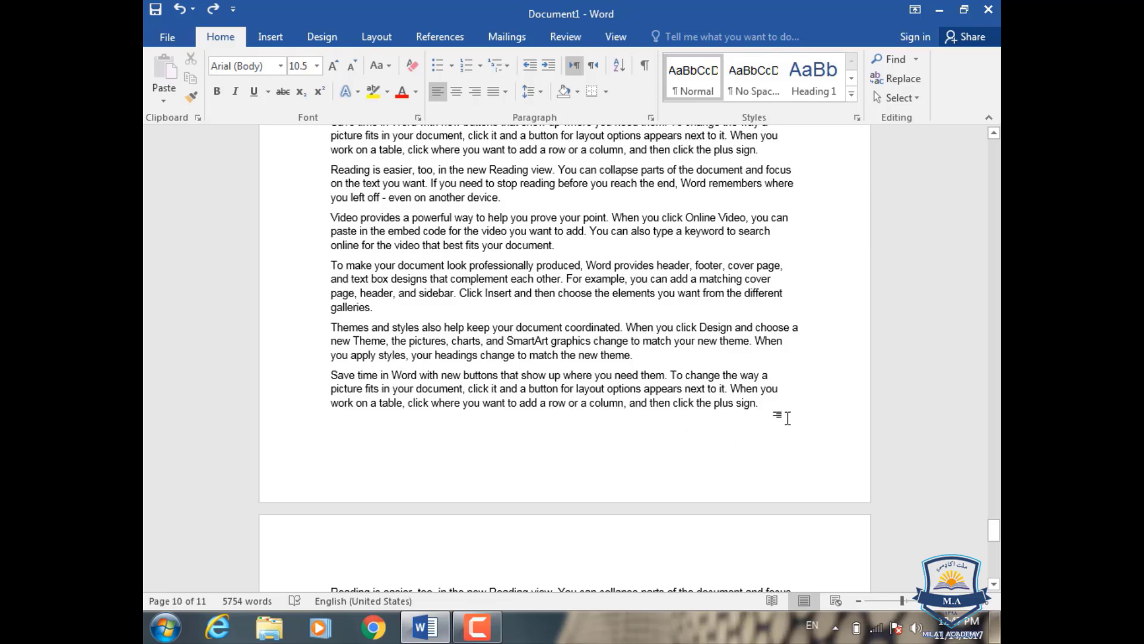
{"action": "scroll", "coordinate": [715, 475], "scroll_direction": "down", "scroll_amount": 10}
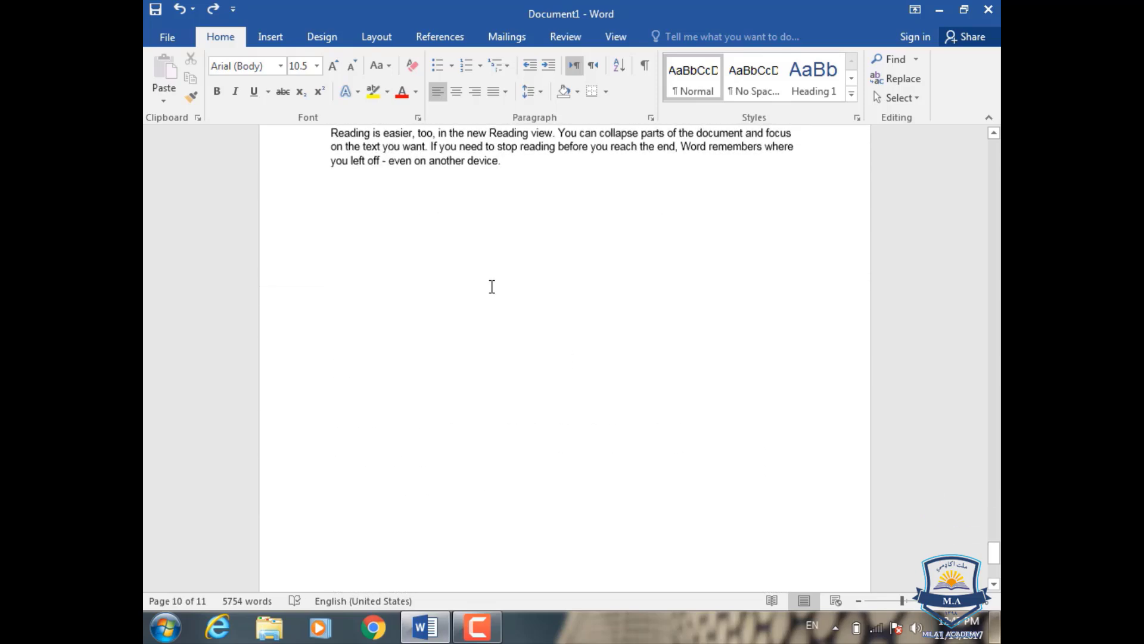
{"action": "left_click", "coordinate": [437, 274]}
{"action": "key", "text": "Return"}
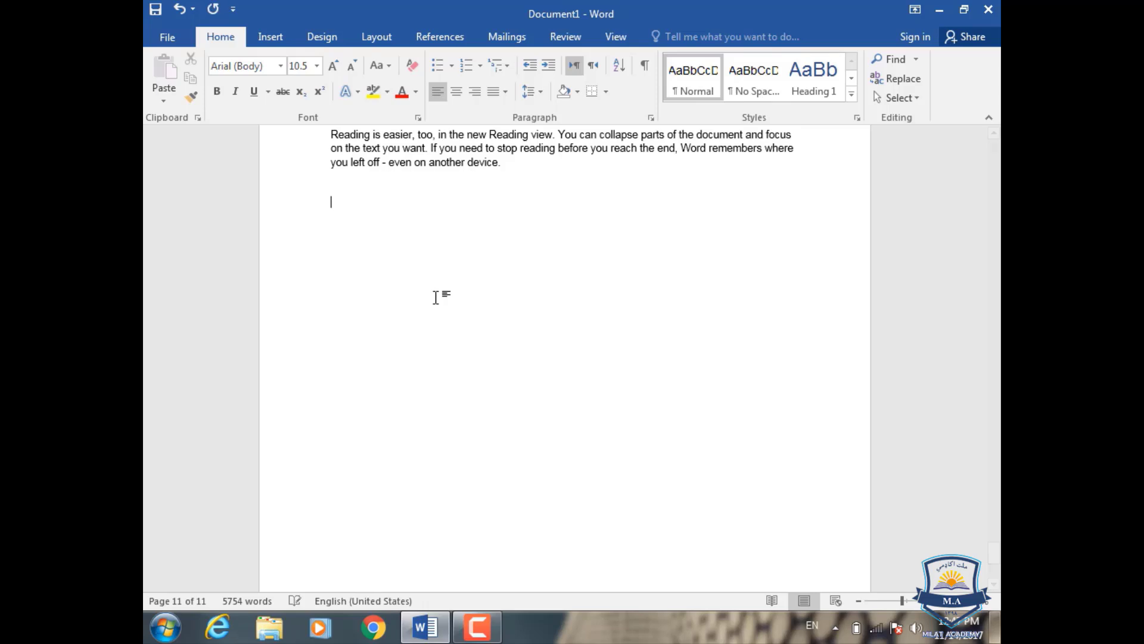
Step: Apply the multilevel list format with levels 1., a., i. to the empty paragraph at the end of the document
{"action": "left_click", "coordinate": [507, 67]}
{"action": "mouse_move", "coordinate": [536, 160]}
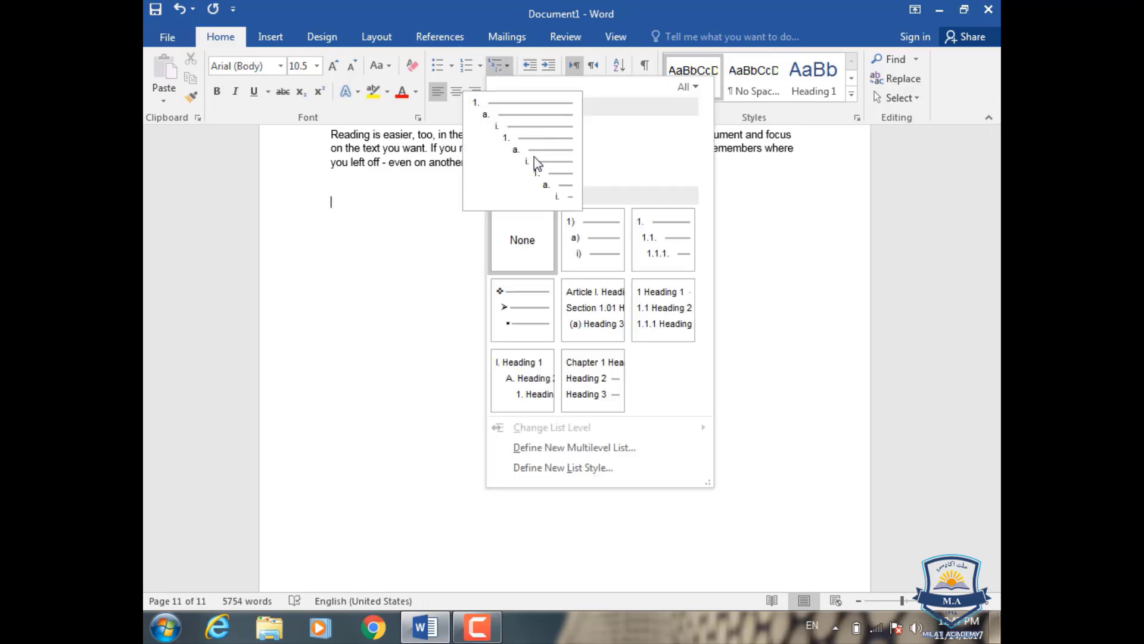
{"action": "key", "text": "Escape"}
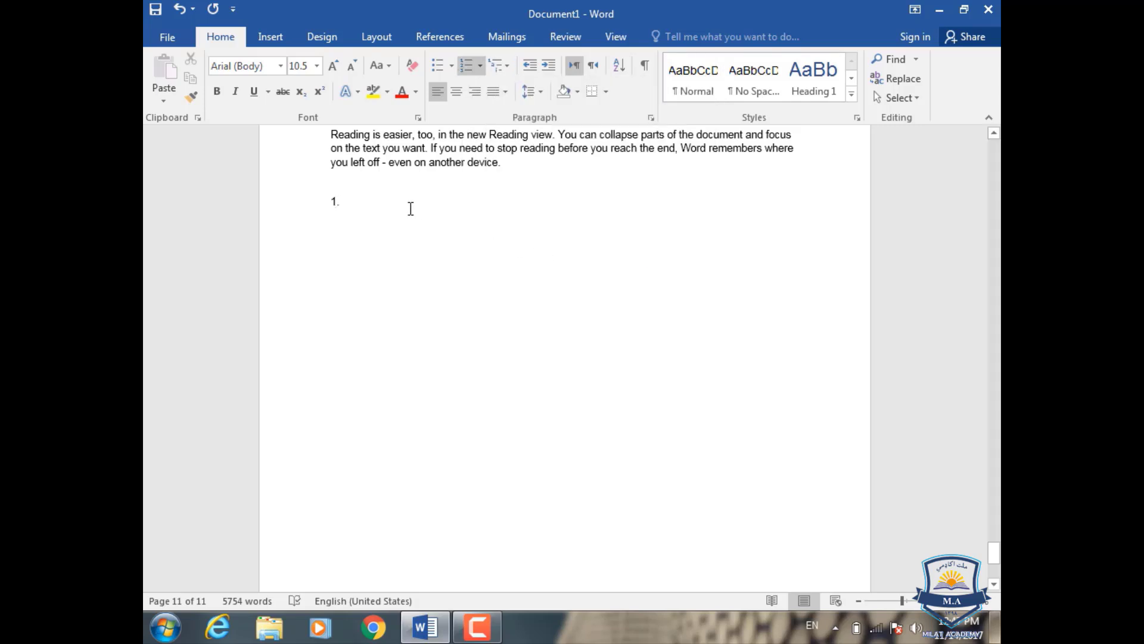
Step: Enter "Afghanistan" as the first top-level list item, with "Kanadahr" and "Kabul" as its sub-items
{"action": "type", "text": "Afgha"}
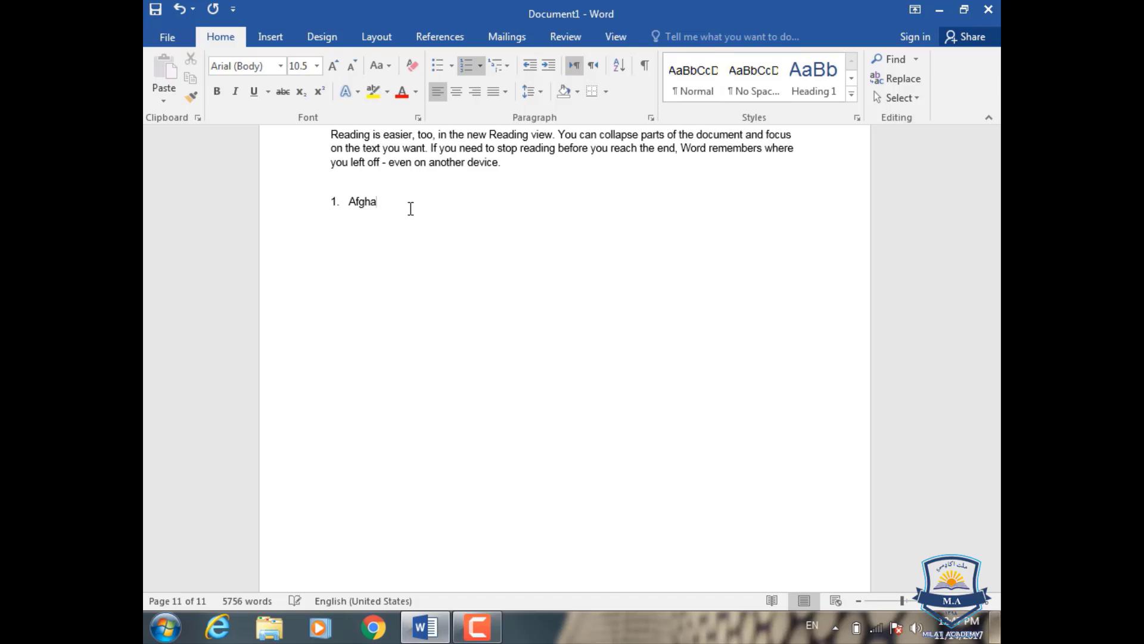
{"action": "type", "text": "nistan"}
{"action": "key", "text": "Return"}
{"action": "key", "text": "Tab"}
{"action": "type", "text": "Kanadahr"}
{"action": "key", "text": "Return"}
{"action": "type", "text": "Kabul"}
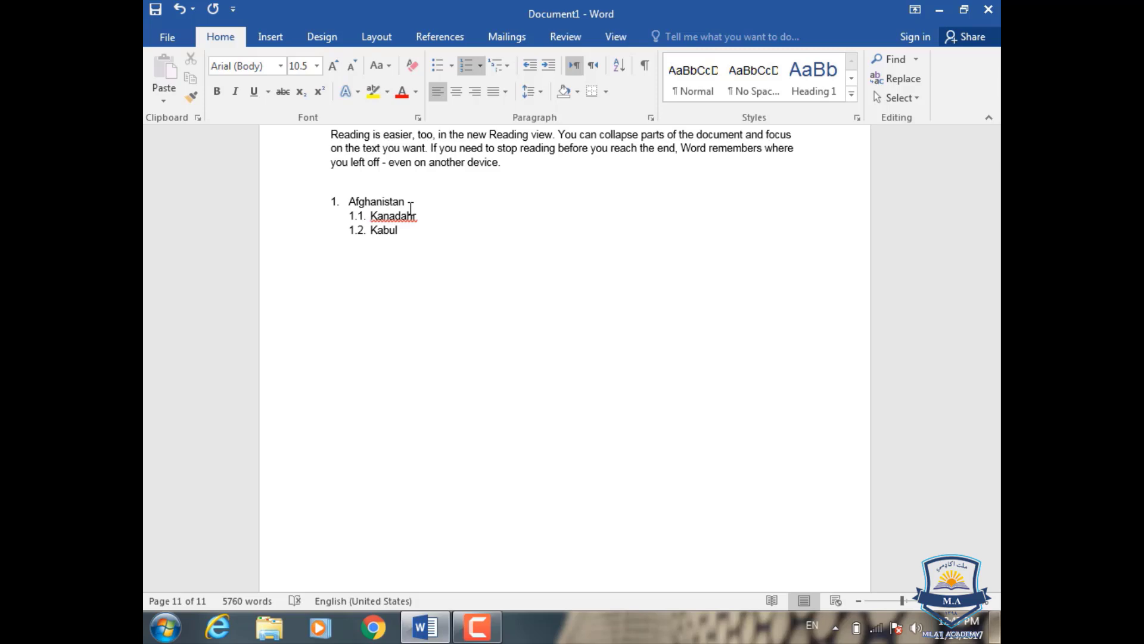
Step: End the sub-items after "Kabul" and add "India" as top-level list item 2
{"action": "key", "text": "Return"}
{"action": "key", "text": "BackSpace"}
{"action": "key", "text": "BackSpace"}
{"action": "key", "text": "BackSpace"}
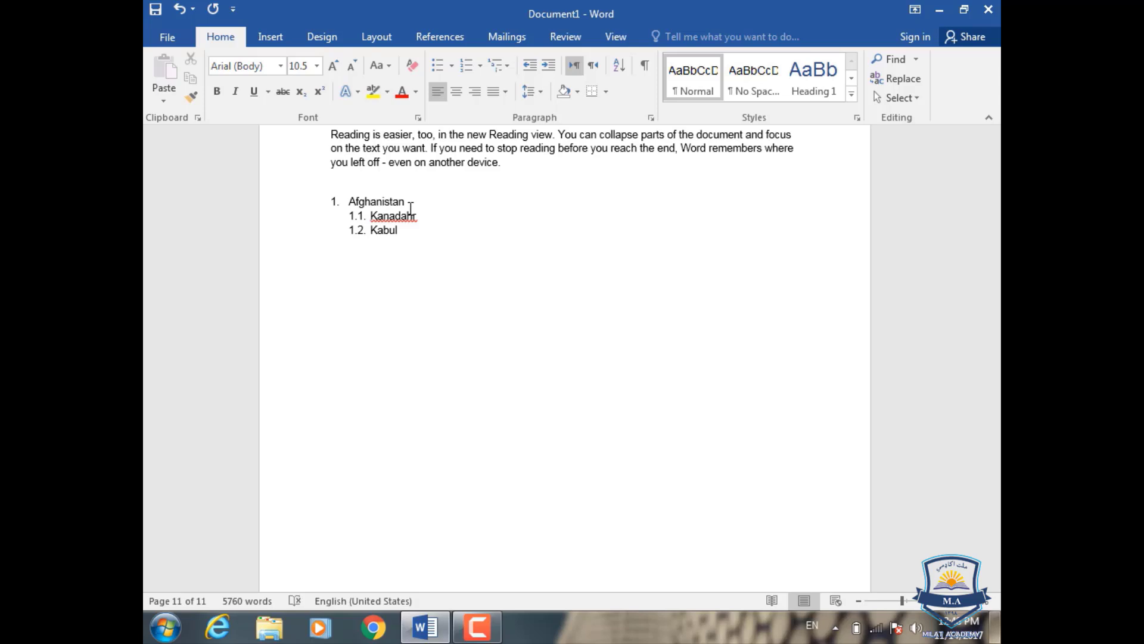
{"action": "type", "text": "2."}
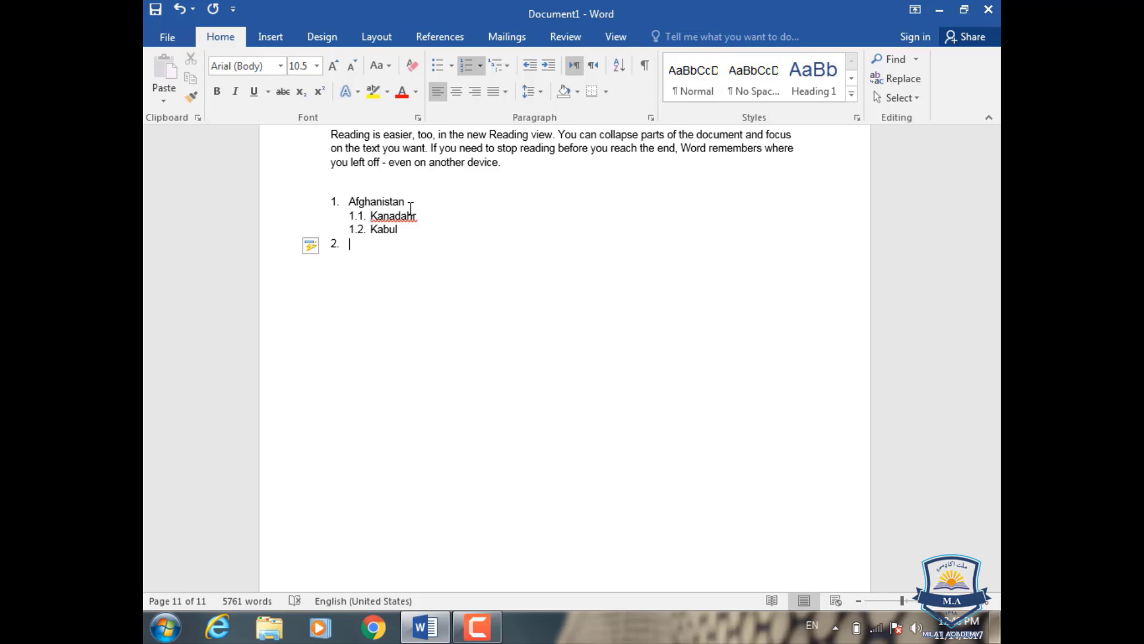
{"action": "type", "text": " India"}
{"action": "key", "text": "Return"}
Step: Add "Dehli" as sub-item 2.1 under "India"
{"action": "key", "text": "Tab"}
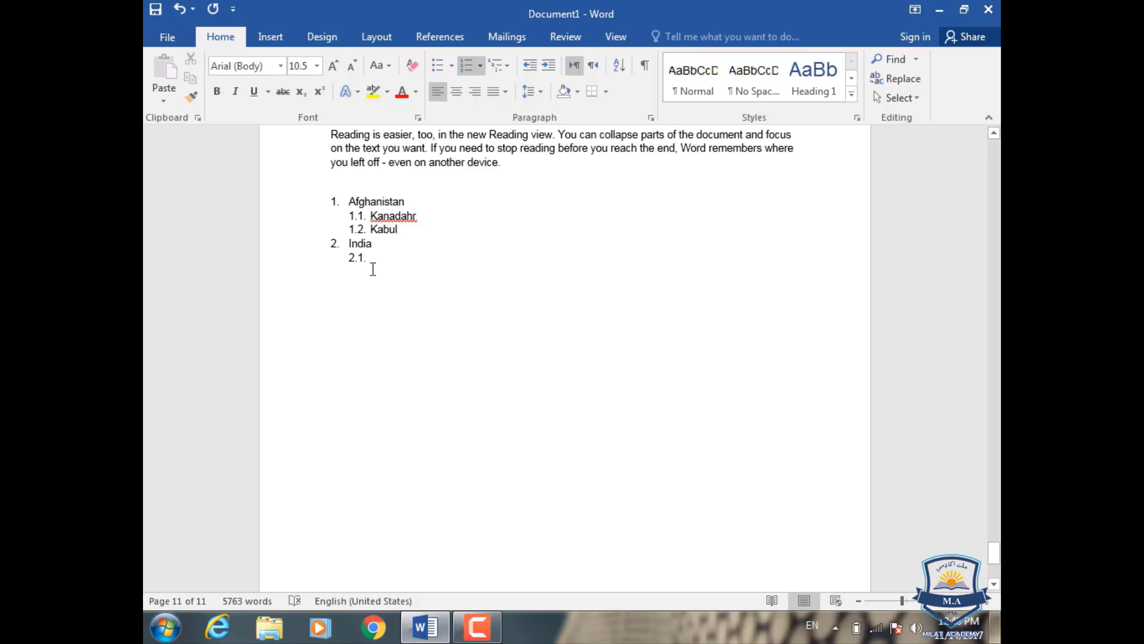
{"action": "type", "text": "D"}
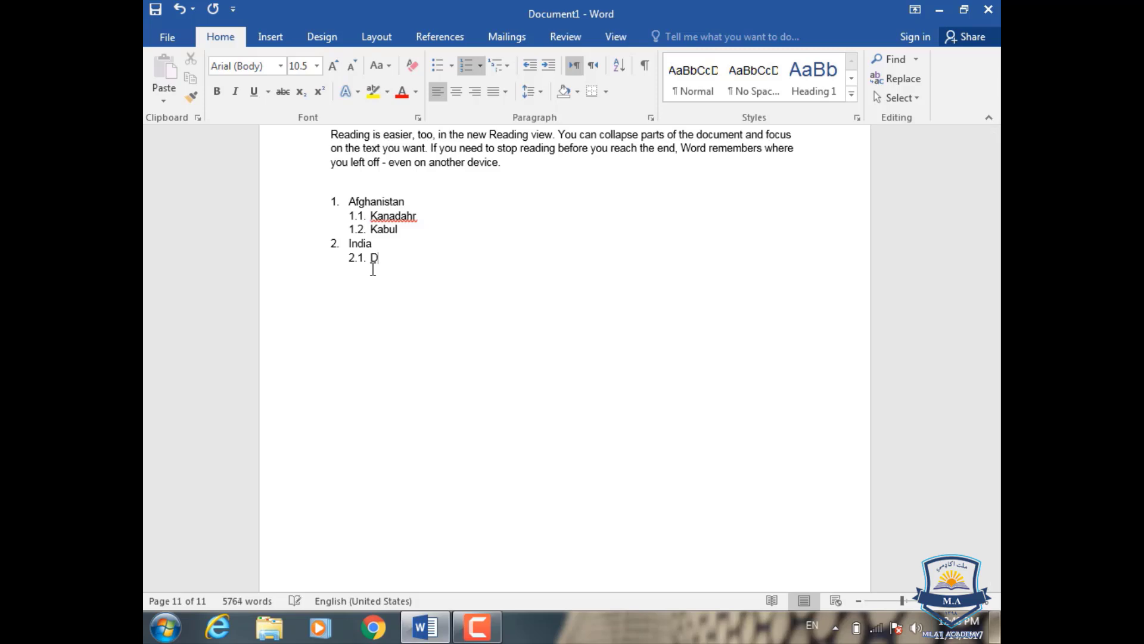
{"action": "type", "text": "ehli"}
Step: Save the whole multilevel list to the Table of Contents gallery as building block "Afghanistan", category General, in Building Blocks.dotx
{"action": "left_click", "coordinate": [369, 270]}
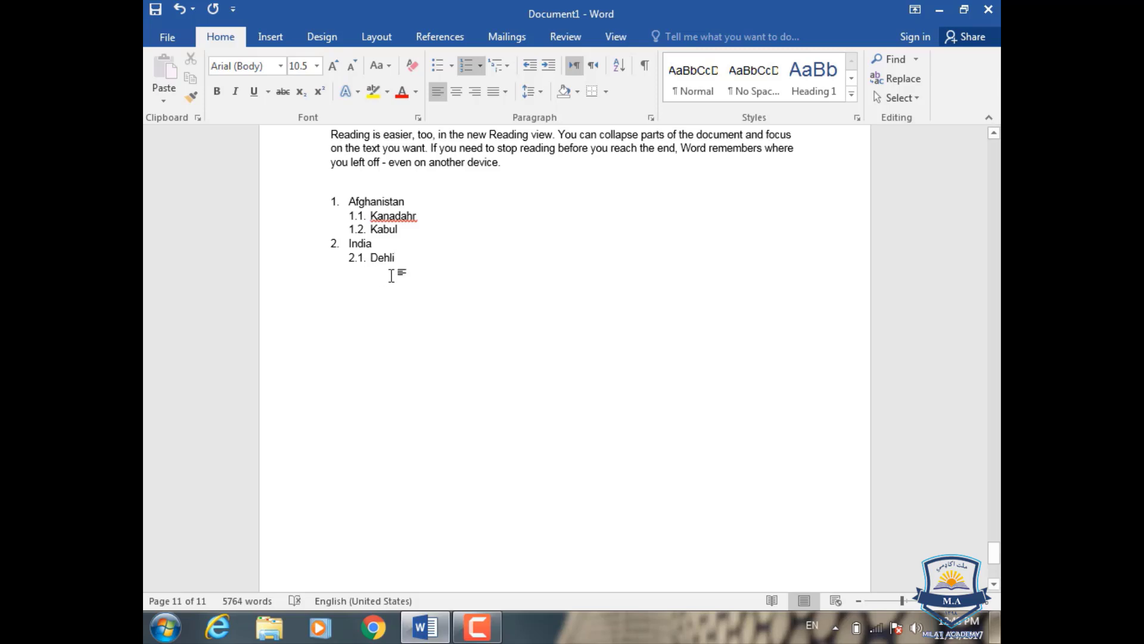
{"action": "left_click_drag", "start_coordinate": [381, 271], "coordinate": [328, 200]}
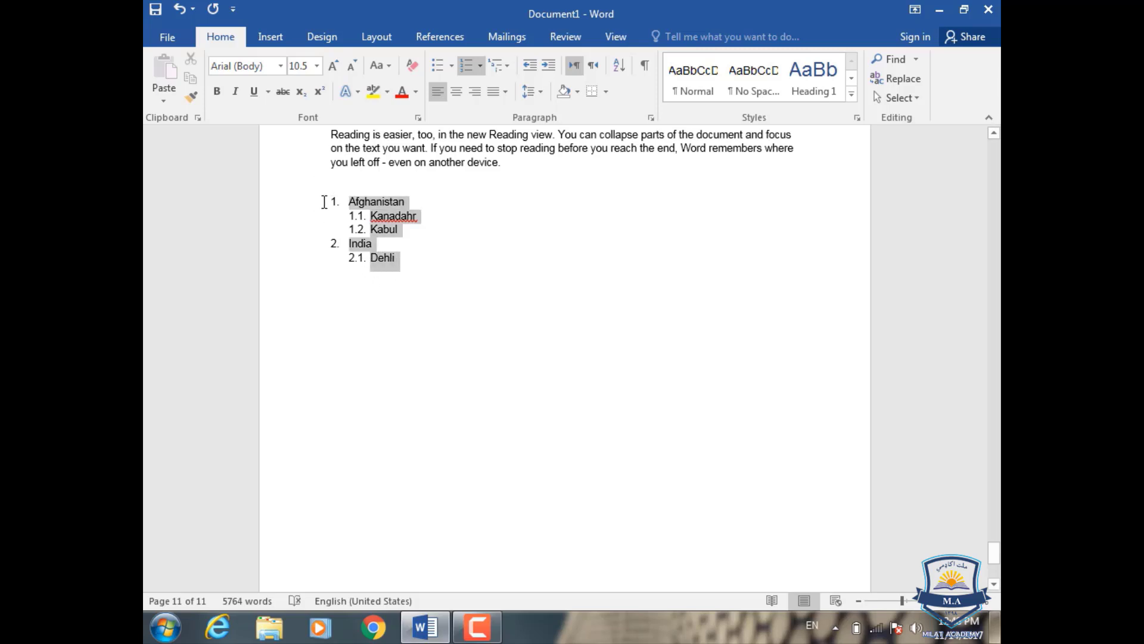
{"action": "left_click", "coordinate": [440, 37]}
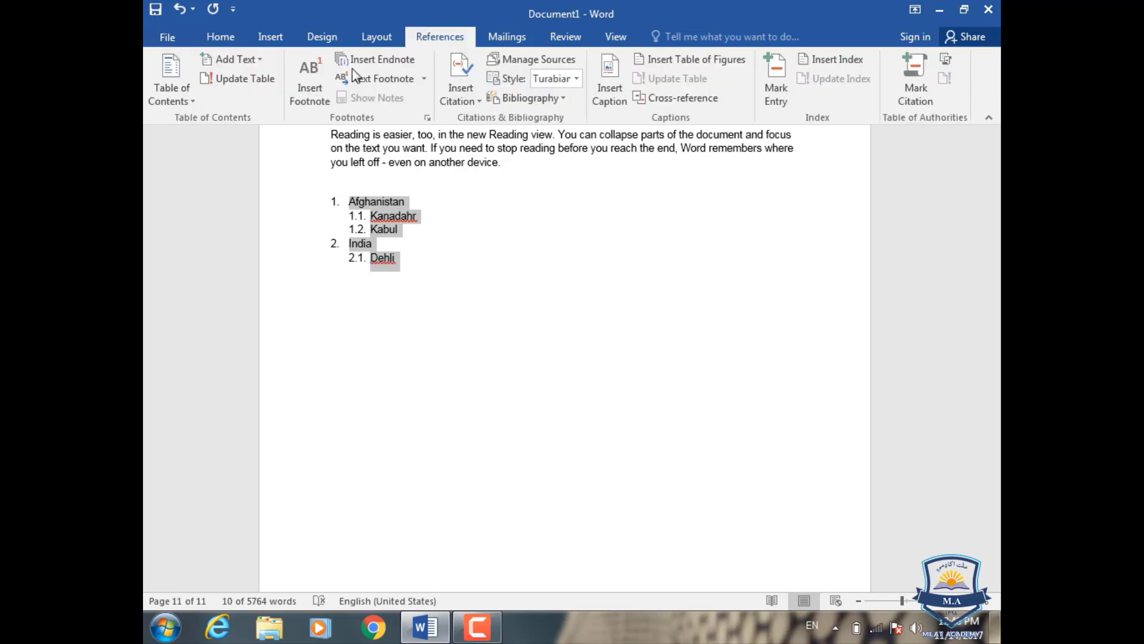
{"action": "left_click", "coordinate": [171, 80]}
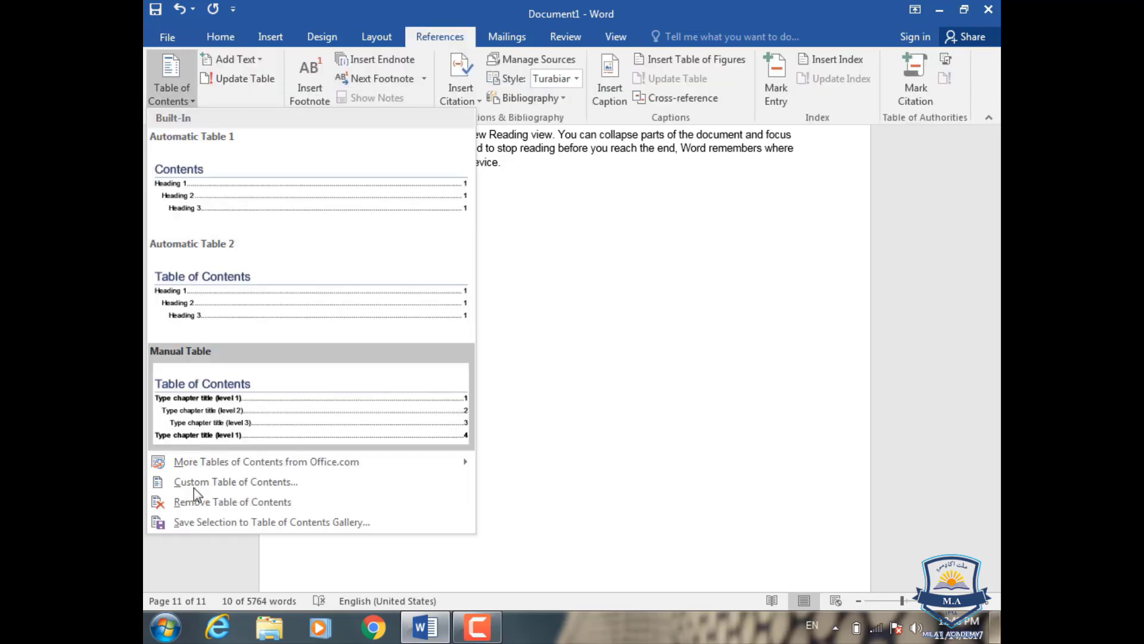
{"action": "left_click", "coordinate": [248, 523]}
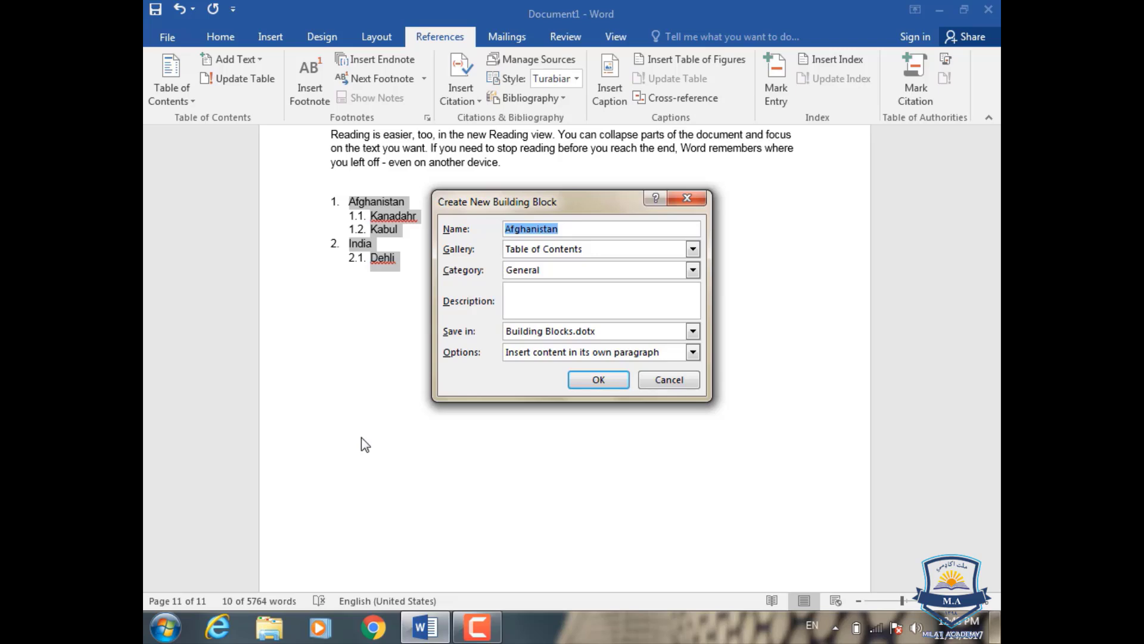
{"action": "left_click", "coordinate": [584, 384]}
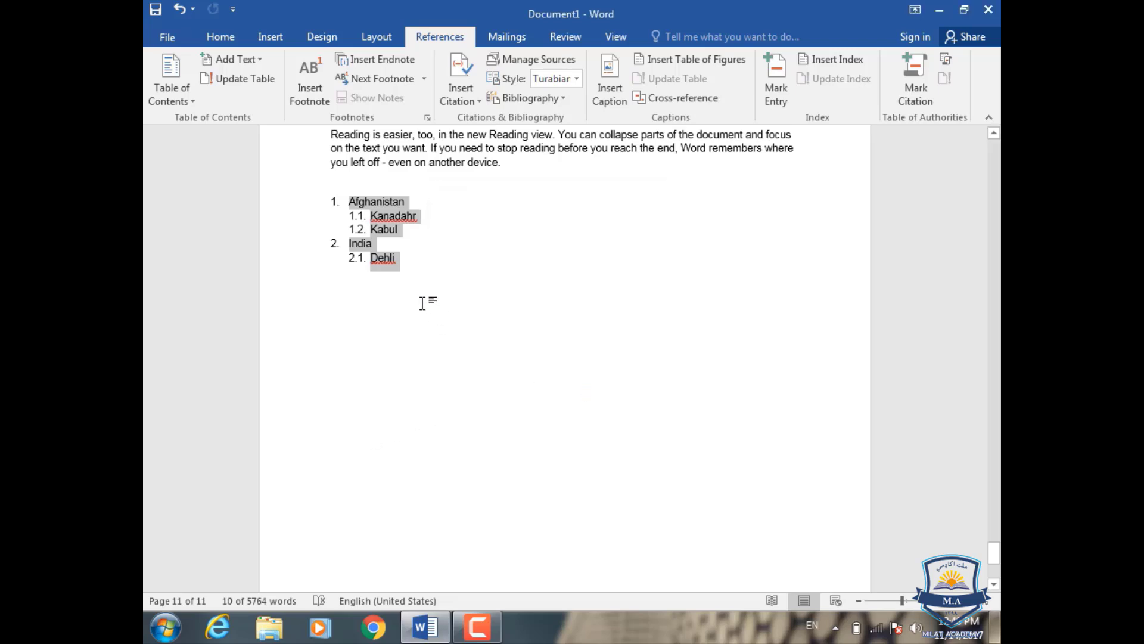
{"action": "left_click", "coordinate": [390, 228]}
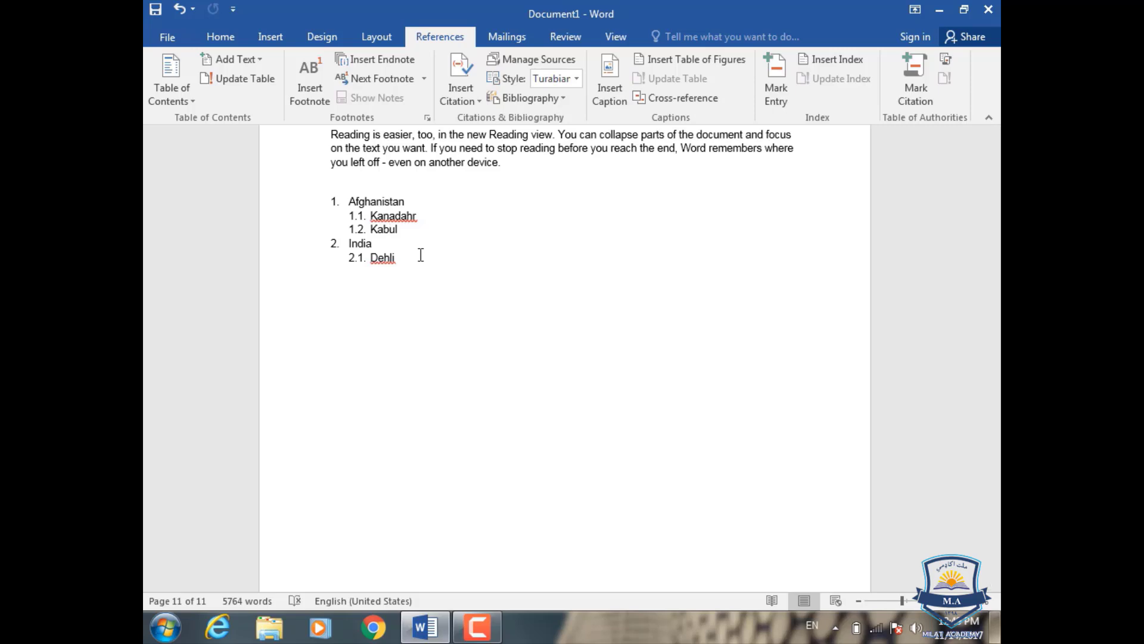
Step: Split the word "Save" onto its own line from the "Save time in Word" paragraph under the "Reading" heading on page 3
{"action": "scroll", "coordinate": [421, 255], "scroll_direction": "up", "scroll_amount": 10}
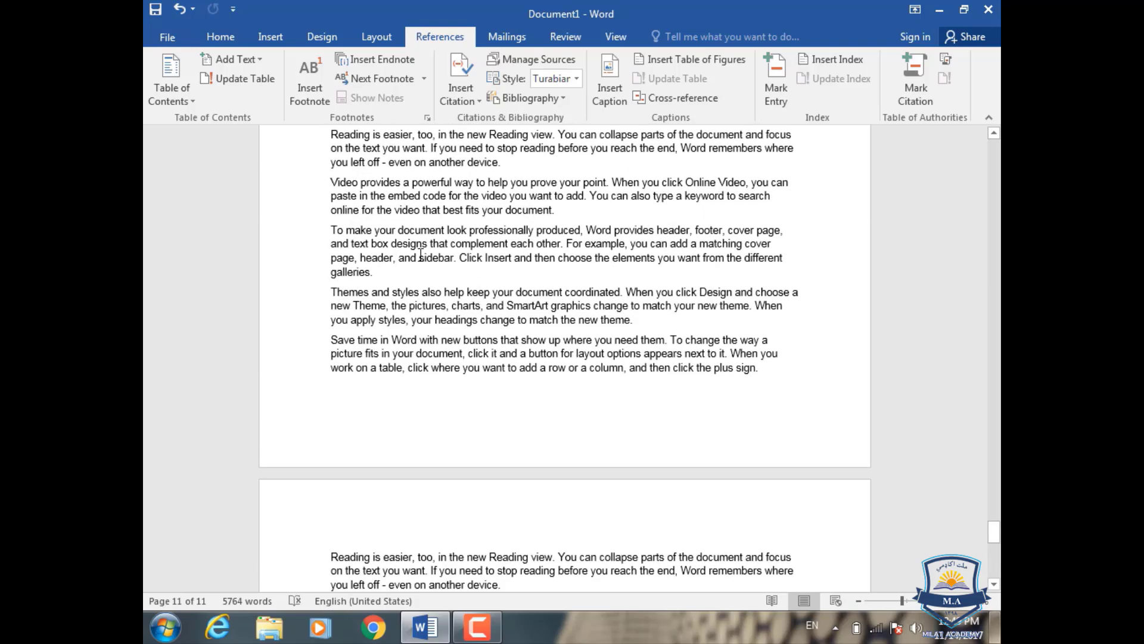
{"action": "left_click_drag", "start_coordinate": [994, 523], "coordinate": [994, 149]}
{"action": "left_click", "coordinate": [503, 358]}
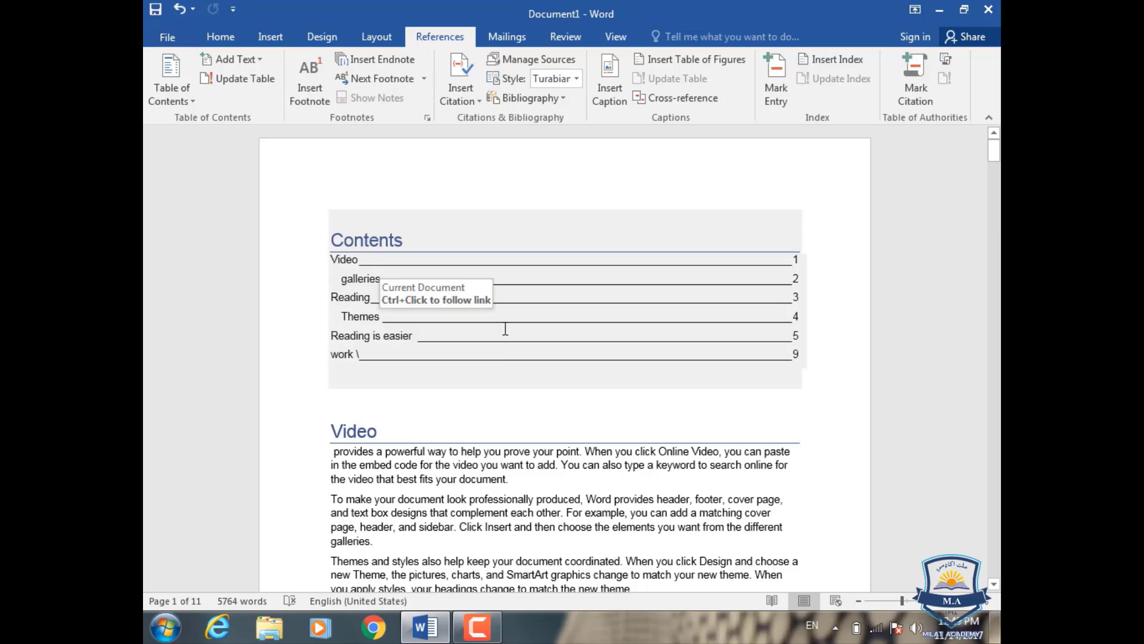
{"action": "scroll", "coordinate": [505, 329], "scroll_direction": "down", "scroll_amount": 15}
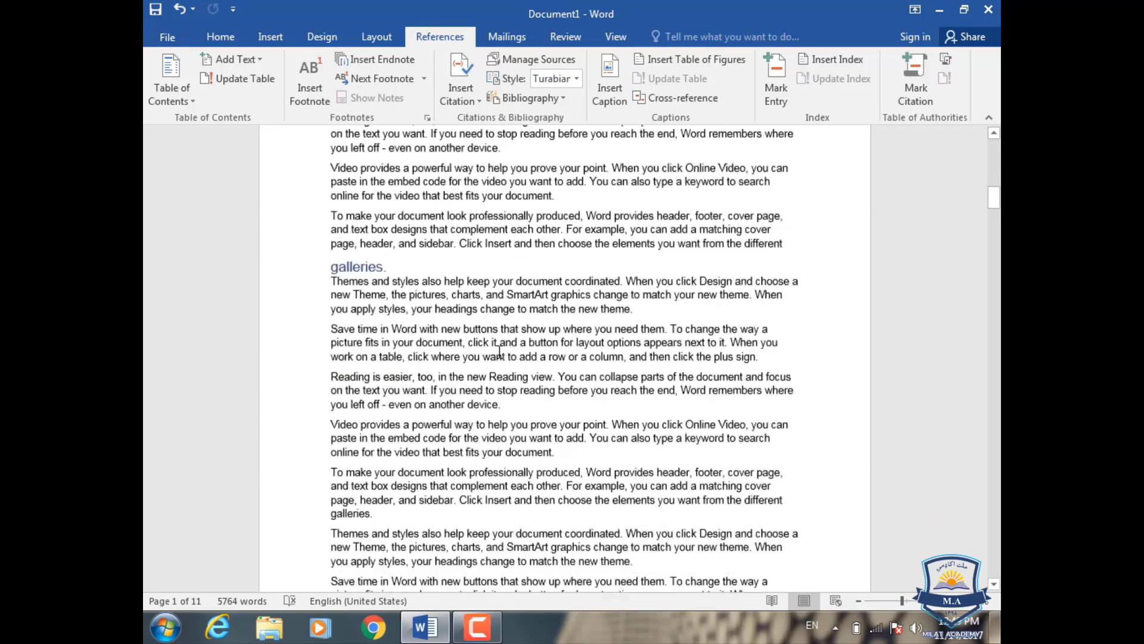
{"action": "scroll", "coordinate": [500, 352], "scroll_direction": "down", "scroll_amount": 15}
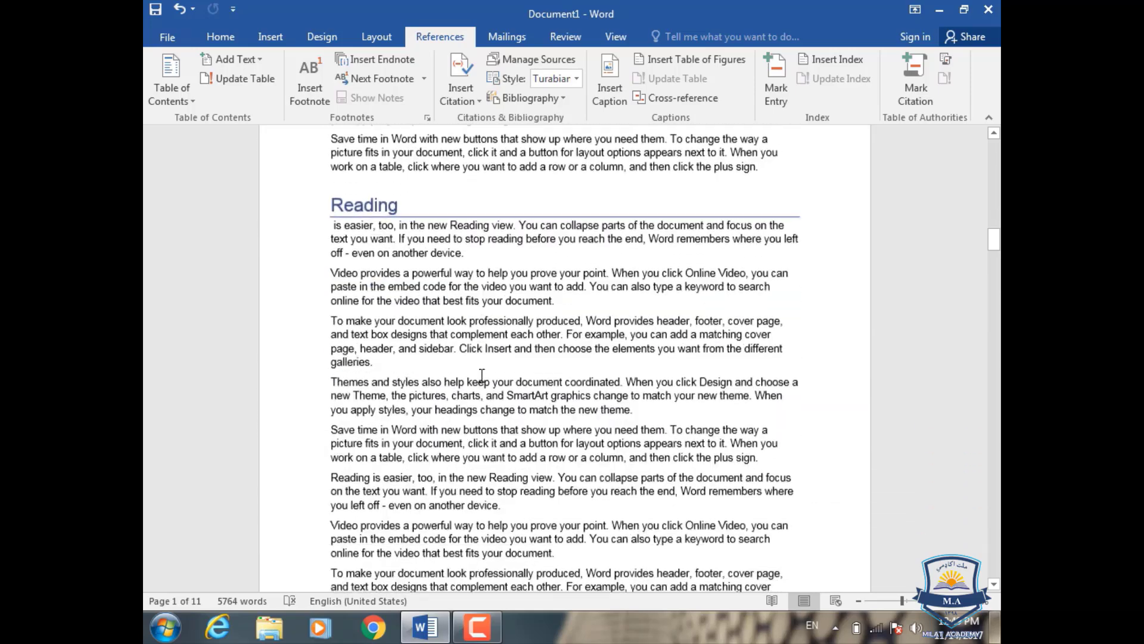
{"action": "scroll", "coordinate": [482, 376], "scroll_direction": "down", "scroll_amount": 3}
{"action": "left_click", "coordinate": [356, 287]}
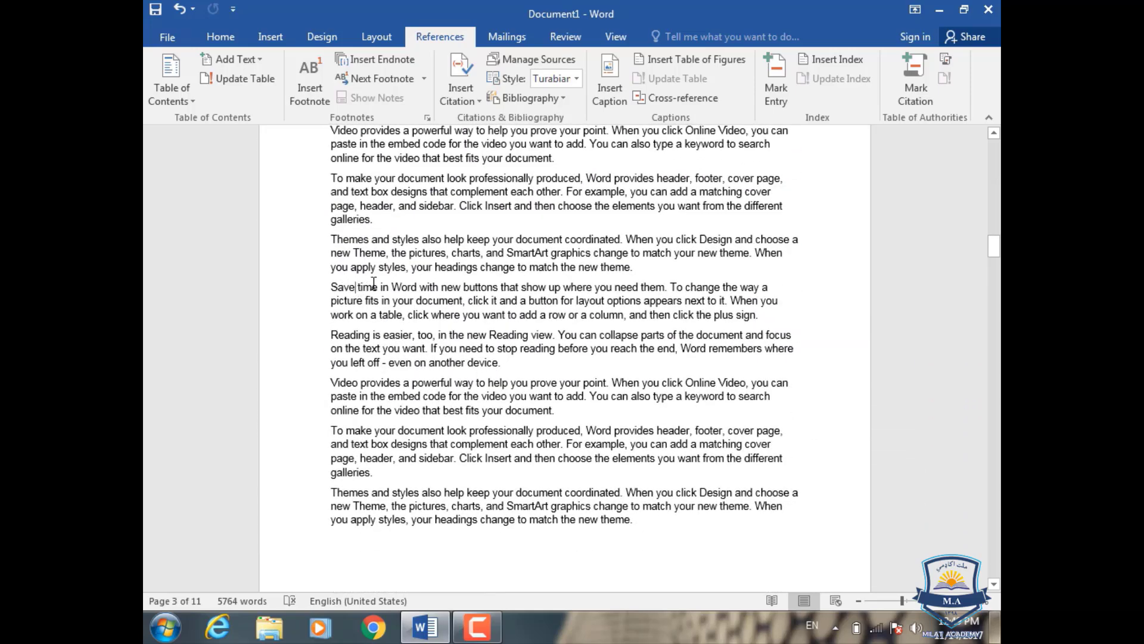
{"action": "key", "text": "Return"}
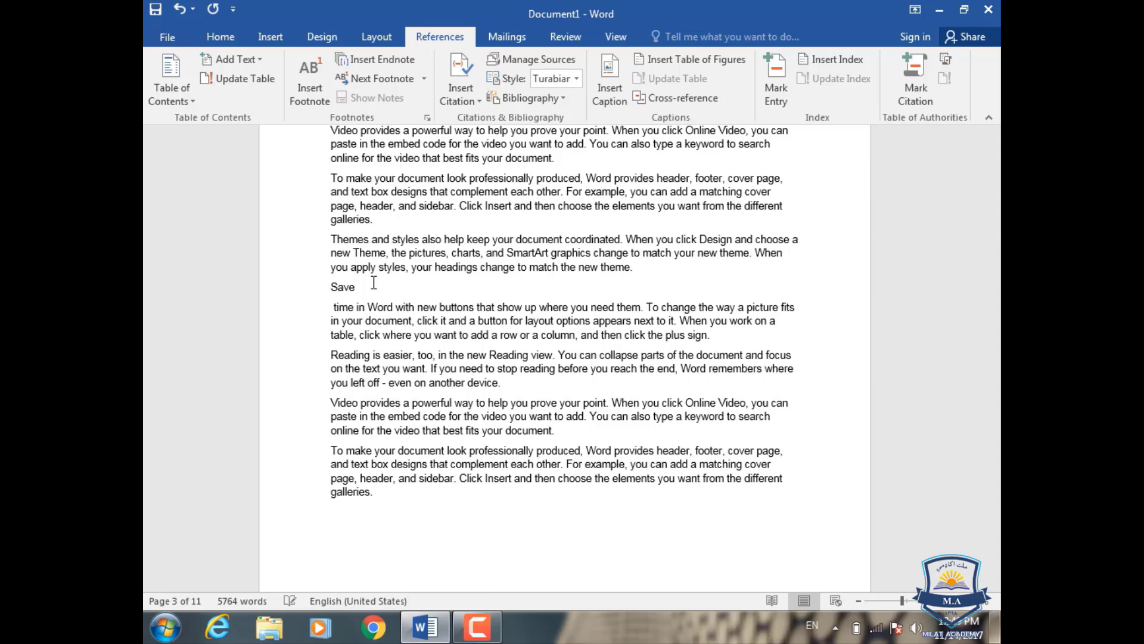
Step: Apply the Heading 1 style to the separate "Save" line on page 3 and change it to Heading 2
{"action": "double_click", "coordinate": [344, 287]}
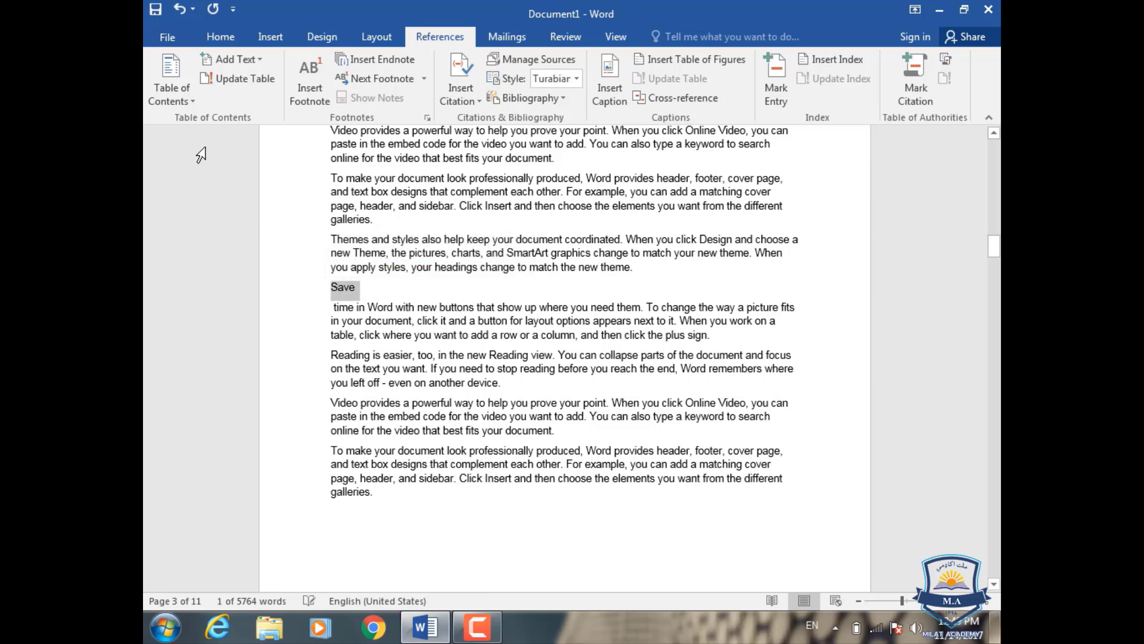
{"action": "left_click", "coordinate": [216, 39]}
{"action": "left_click", "coordinate": [827, 92]}
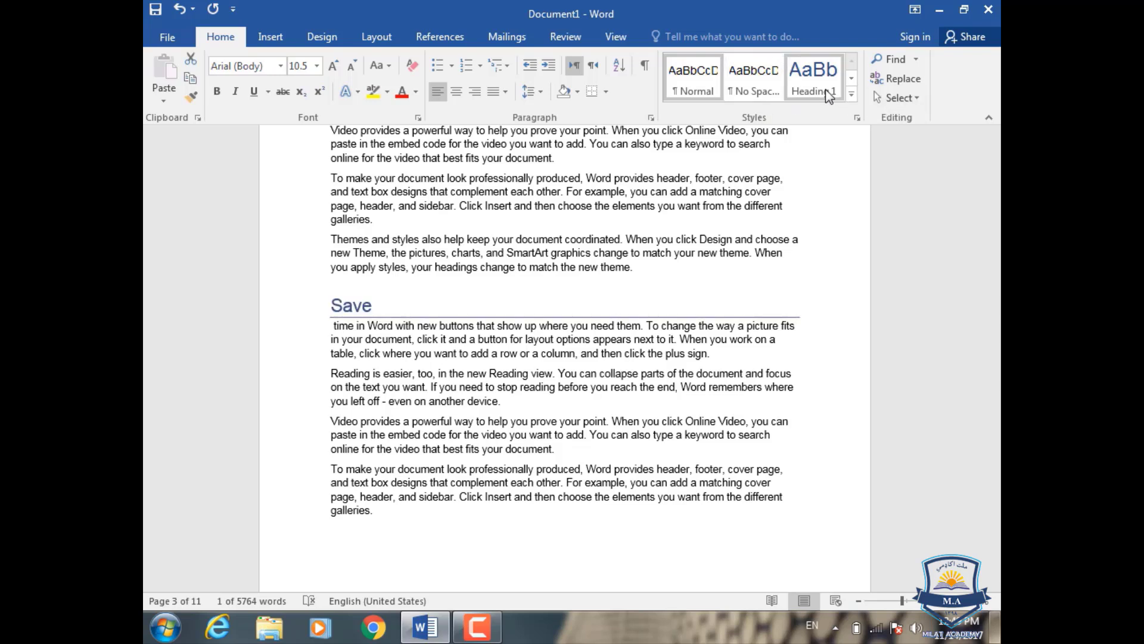
{"action": "left_click", "coordinate": [827, 93]}
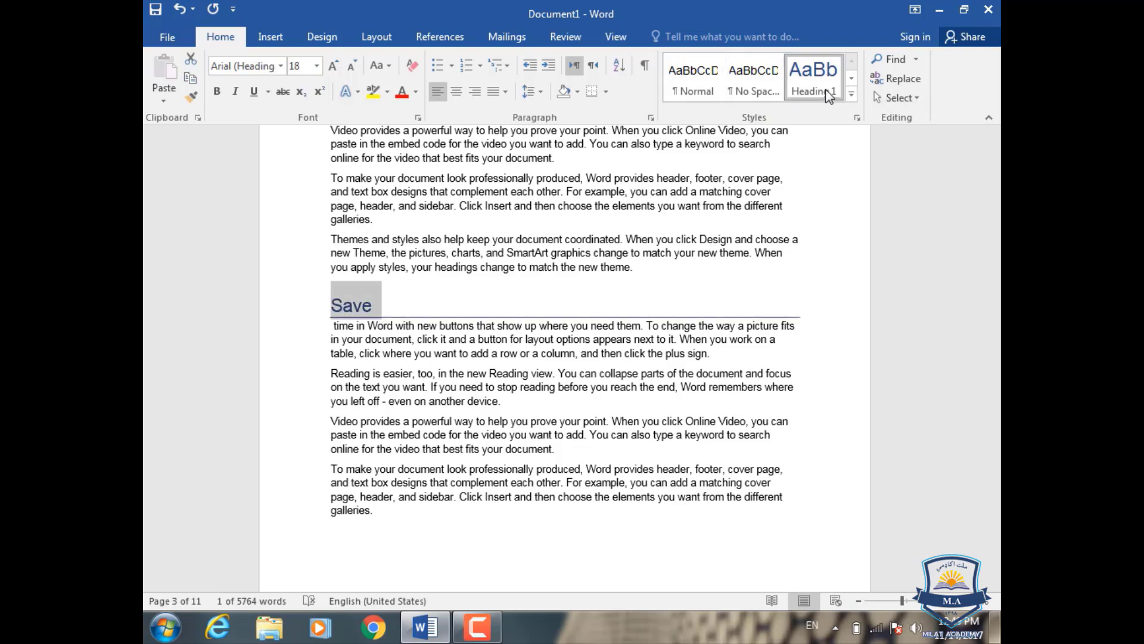
{"action": "left_click", "coordinate": [852, 94]}
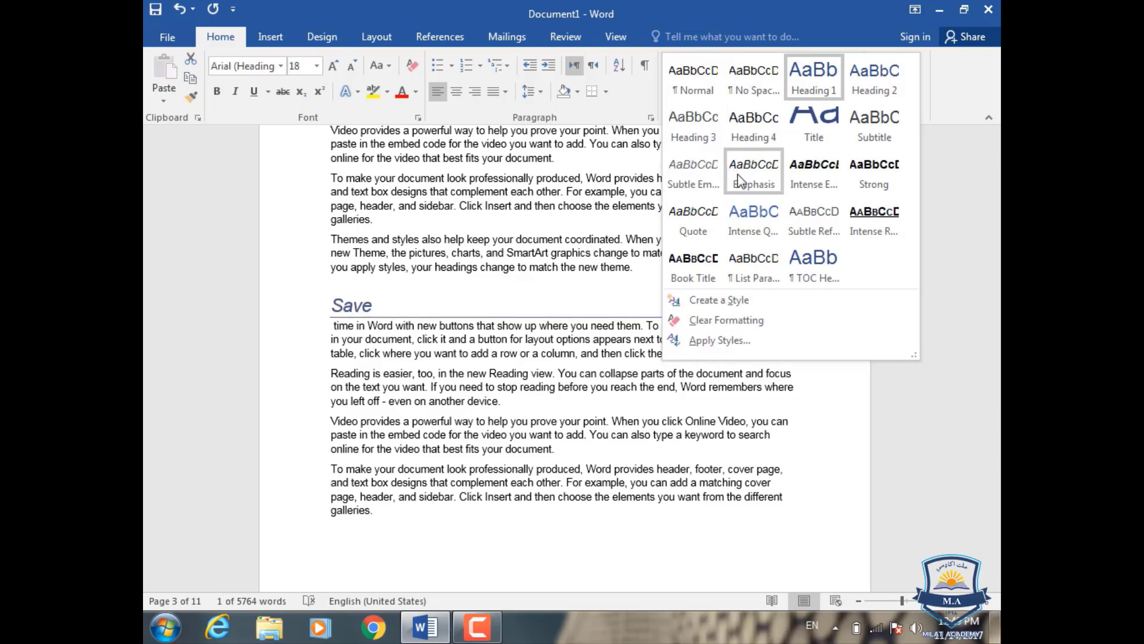
{"action": "left_click", "coordinate": [859, 86]}
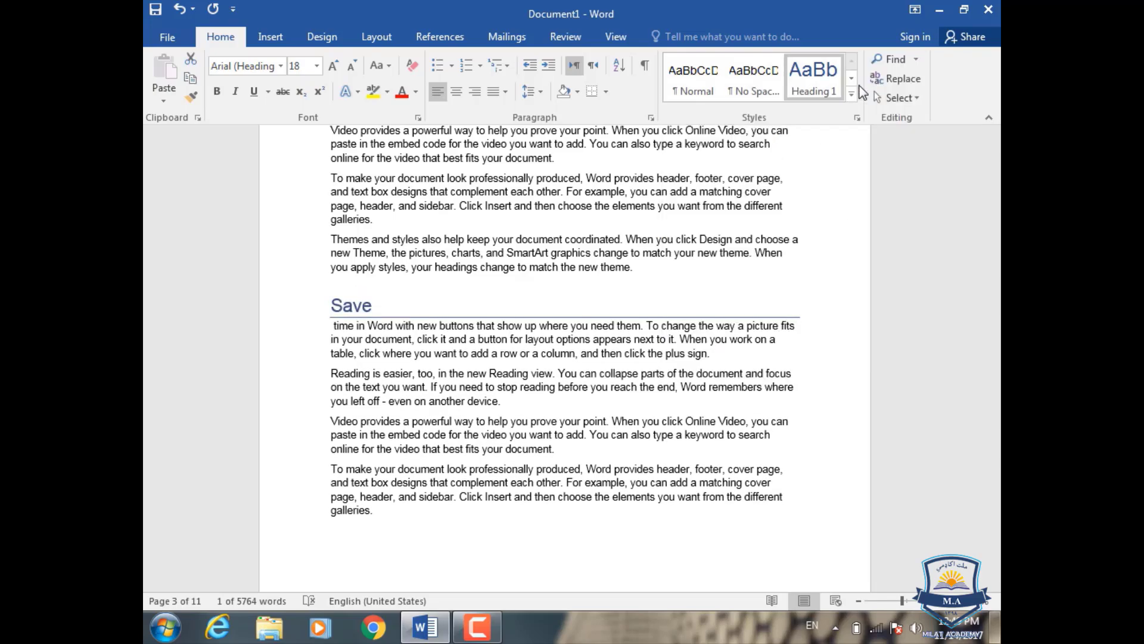
Step: Split "Themes" onto its own line in the section below the "Reading is easier" heading on page 5 and style it as Heading 2
{"action": "scroll", "coordinate": [370, 313], "scroll_direction": "down", "scroll_amount": 8}
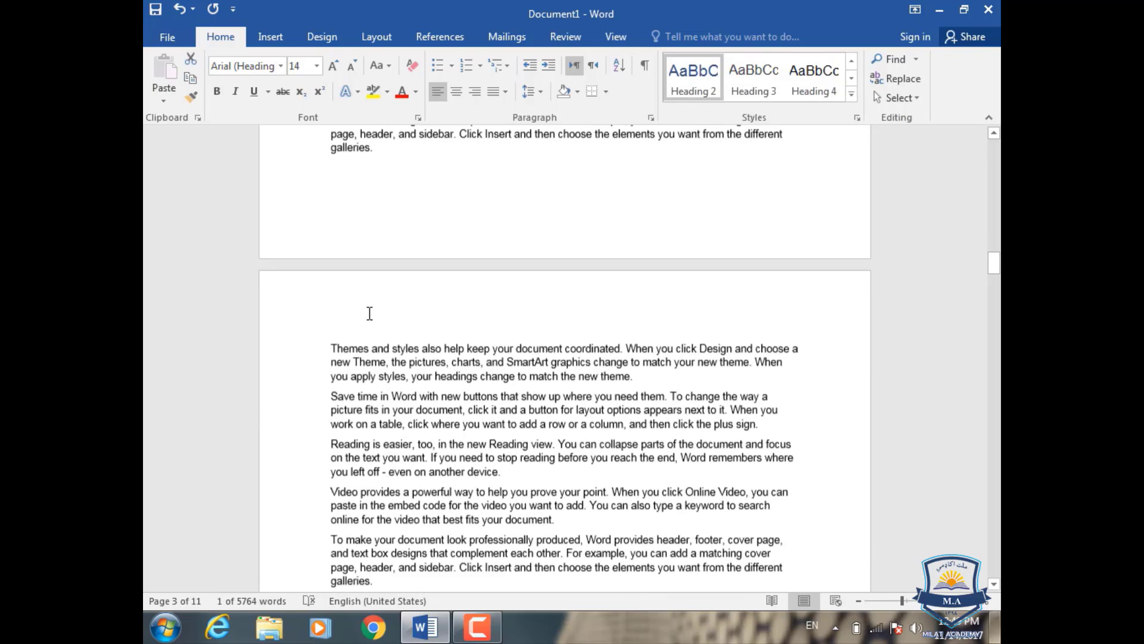
{"action": "scroll", "coordinate": [370, 313], "scroll_direction": "down", "scroll_amount": 10}
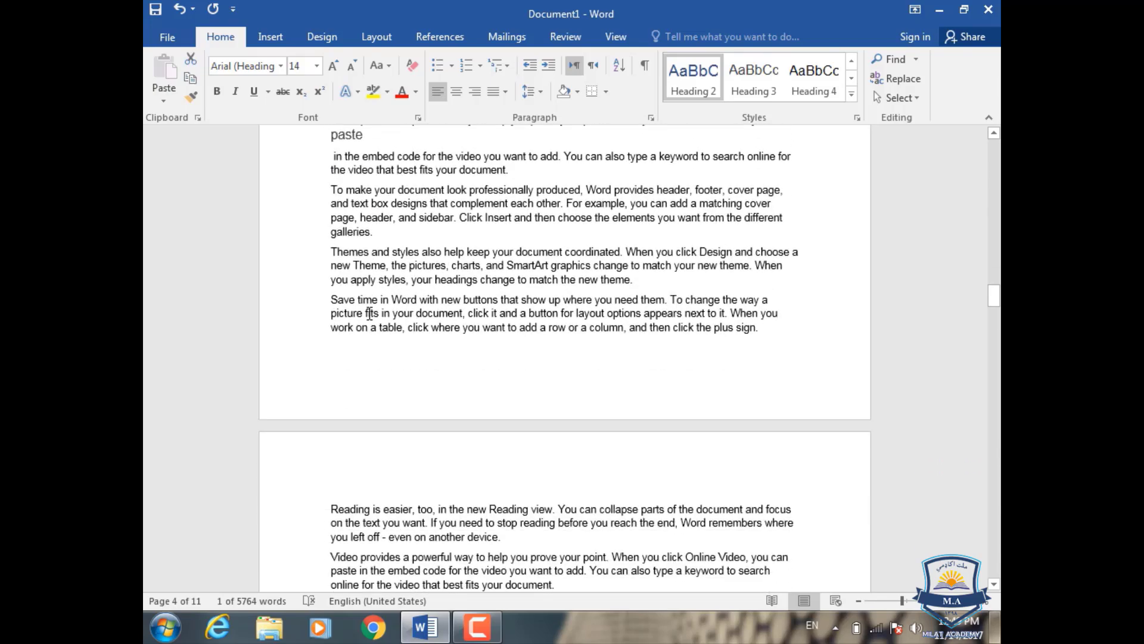
{"action": "scroll", "coordinate": [369, 313], "scroll_direction": "up", "scroll_amount": 6}
{"action": "scroll", "coordinate": [370, 307], "scroll_direction": "down", "scroll_amount": 2}
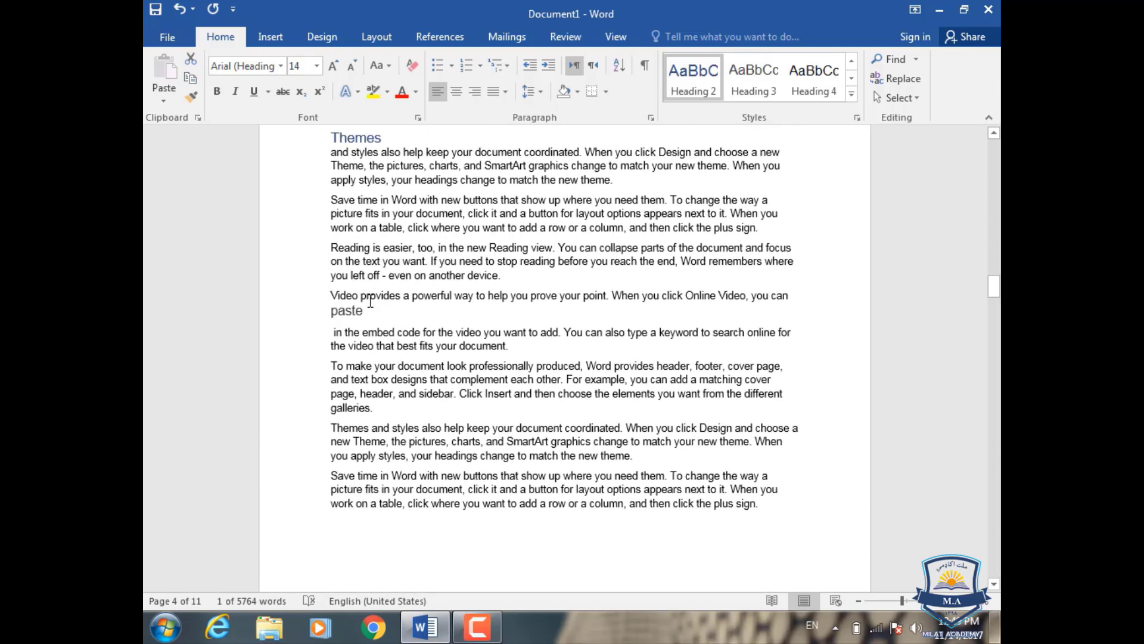
{"action": "left_click", "coordinate": [358, 296]}
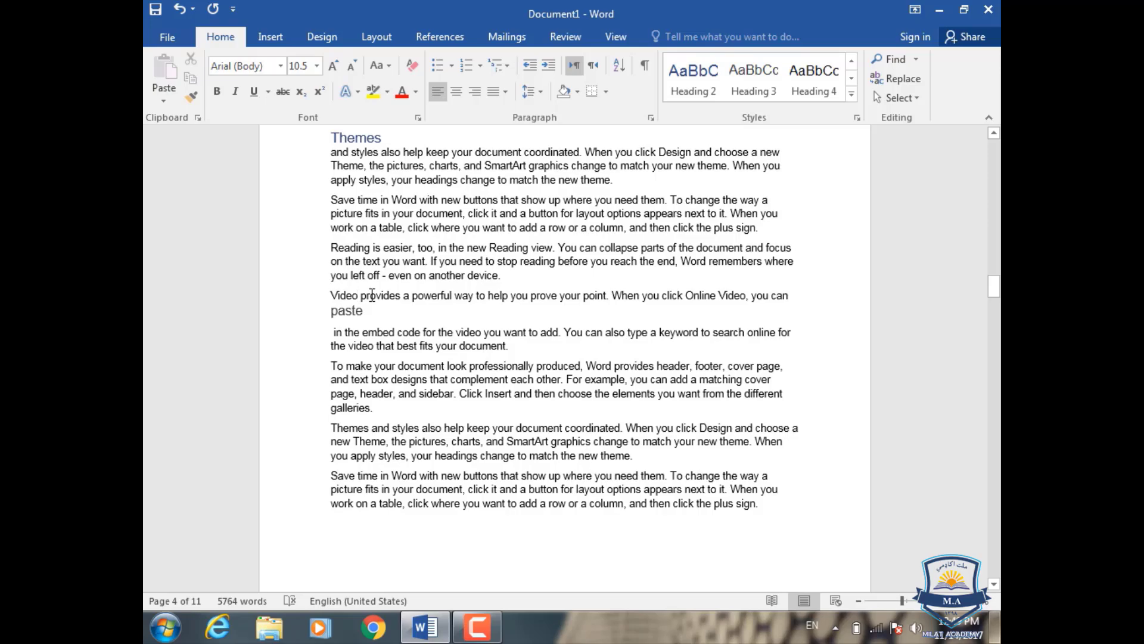
{"action": "scroll", "coordinate": [371, 295], "scroll_direction": "down", "scroll_amount": 10}
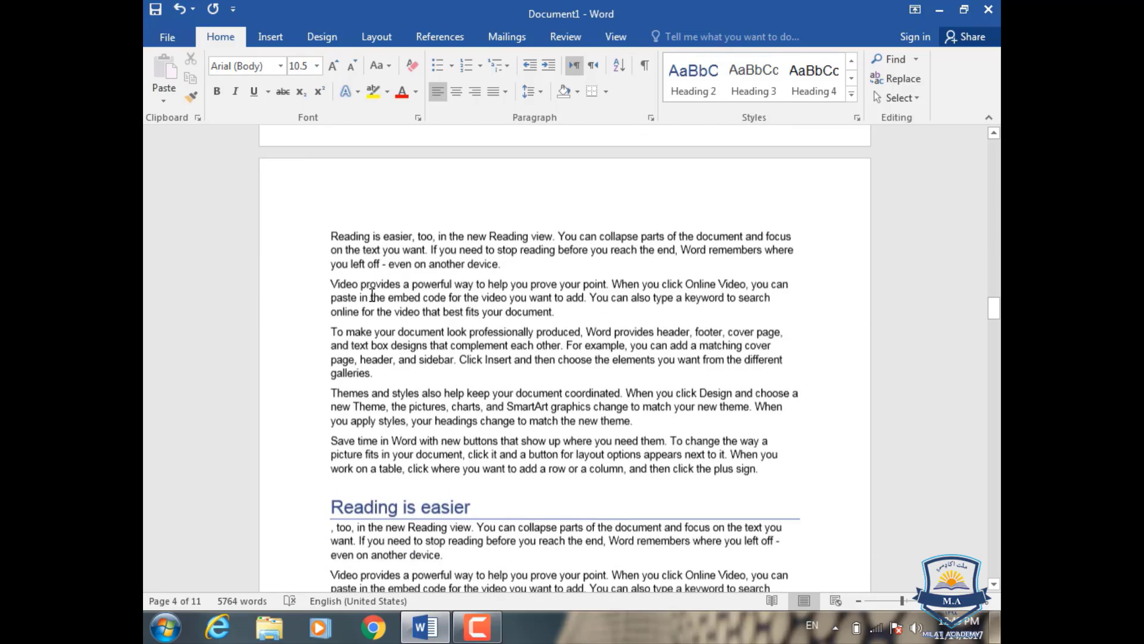
{"action": "scroll", "coordinate": [371, 308], "scroll_direction": "down", "scroll_amount": 6}
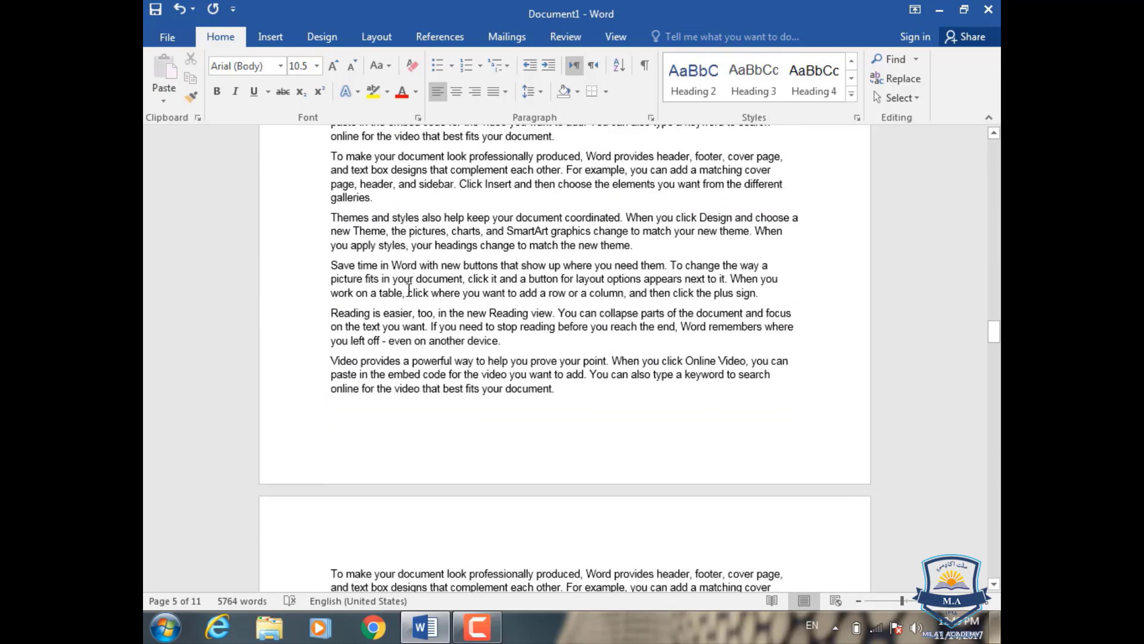
{"action": "scroll", "coordinate": [382, 332], "scroll_direction": "up", "scroll_amount": 3}
{"action": "left_click", "coordinate": [370, 323]}
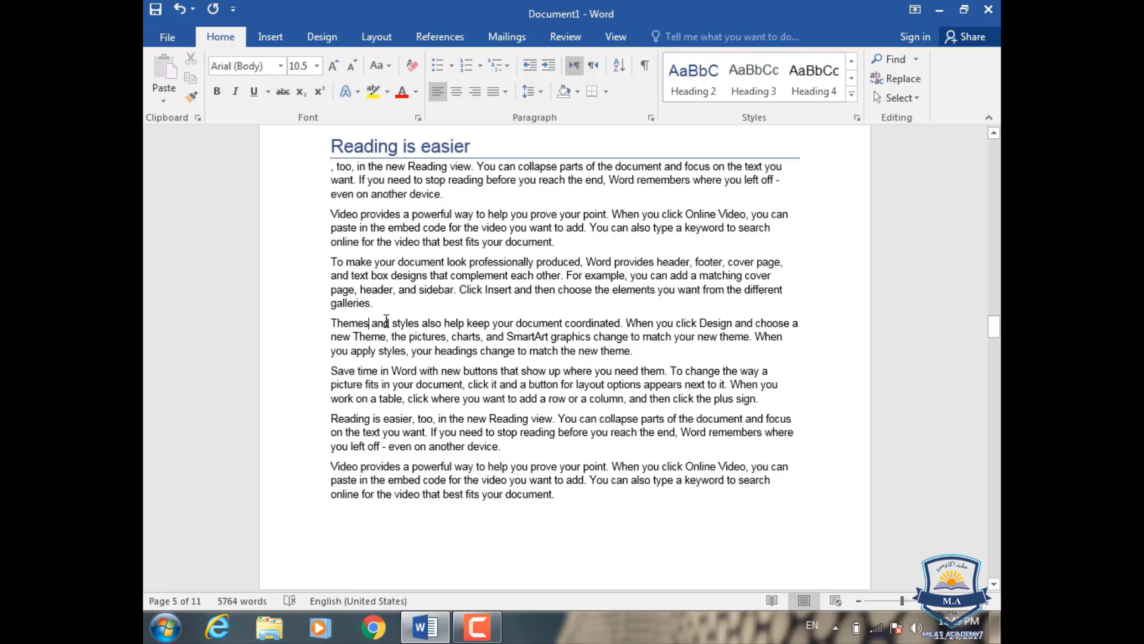
{"action": "key", "text": "Return"}
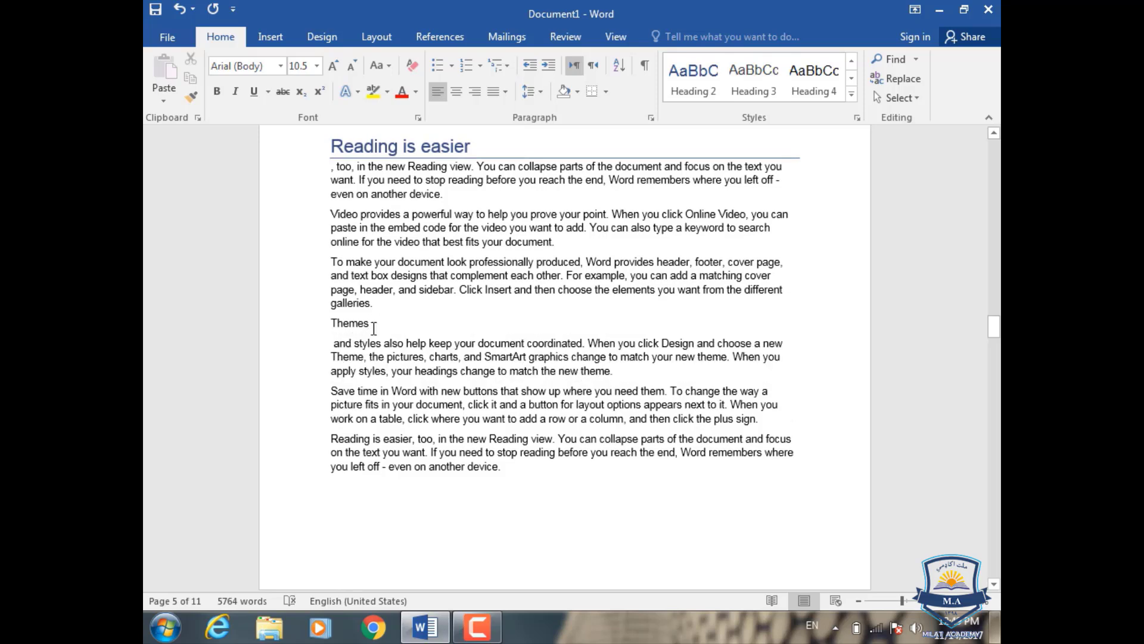
{"action": "left_click", "coordinate": [309, 322]}
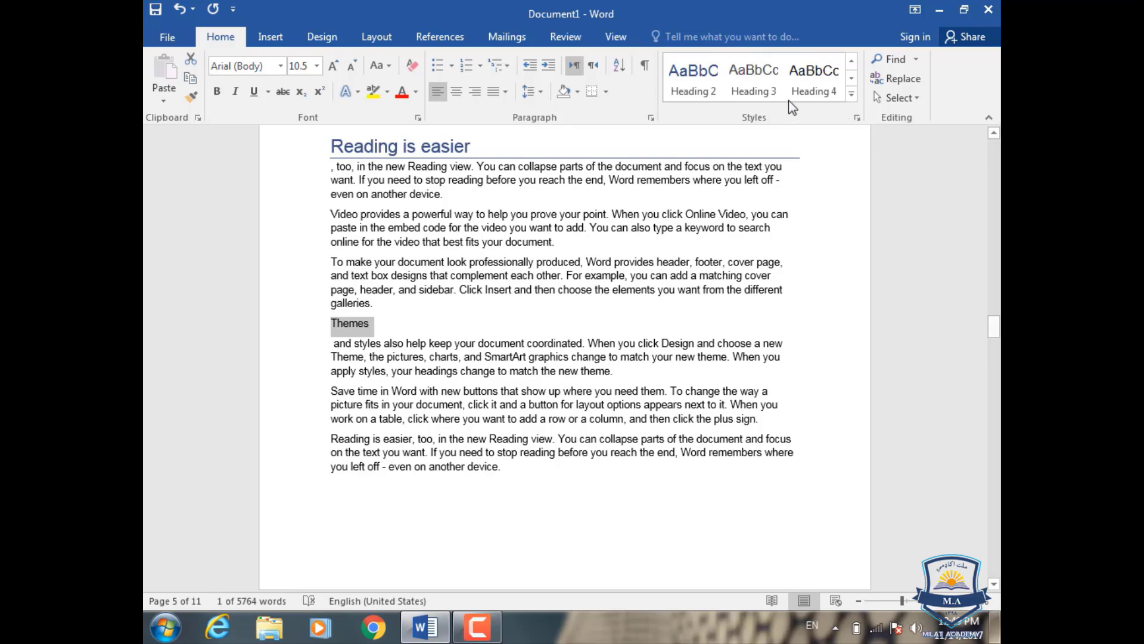
{"action": "left_click", "coordinate": [685, 91]}
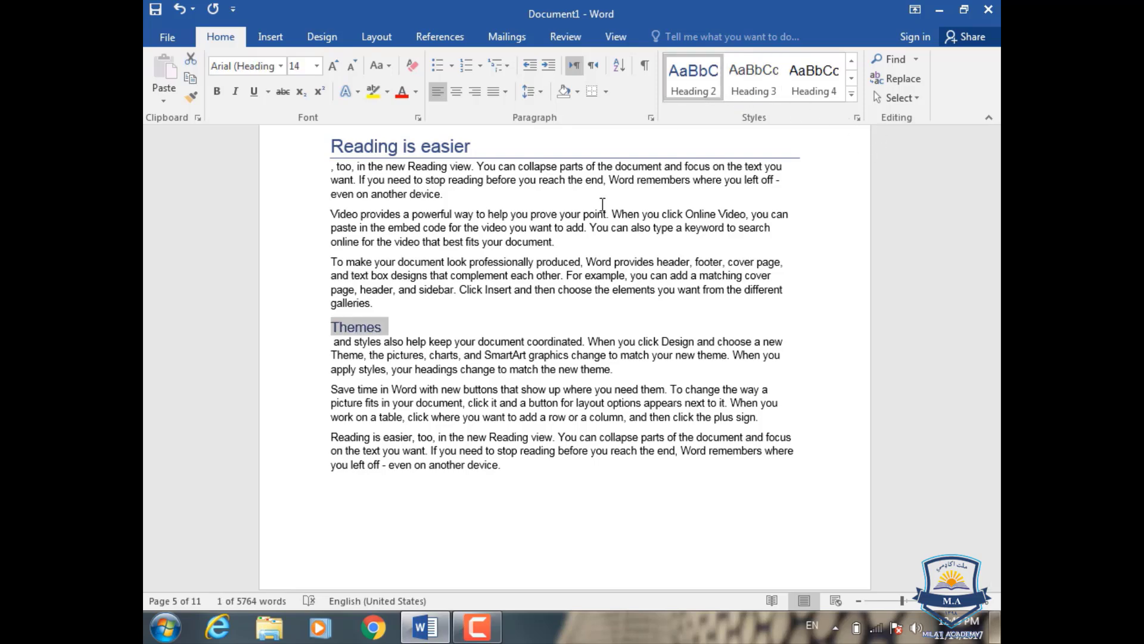
Step: Split "To make" onto its own line from the paragraph near the start of page 6 and style it as Heading 3
{"action": "scroll", "coordinate": [459, 339], "scroll_direction": "down", "scroll_amount": 1}
{"action": "scroll", "coordinate": [459, 340], "scroll_direction": "down", "scroll_amount": 8}
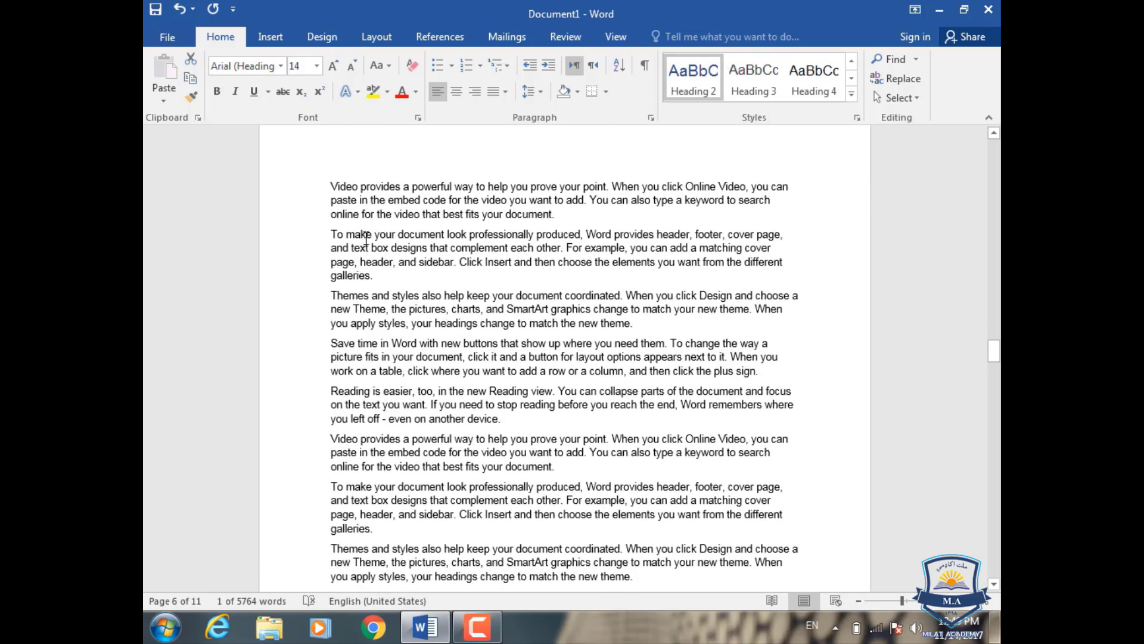
{"action": "left_click", "coordinate": [372, 235]}
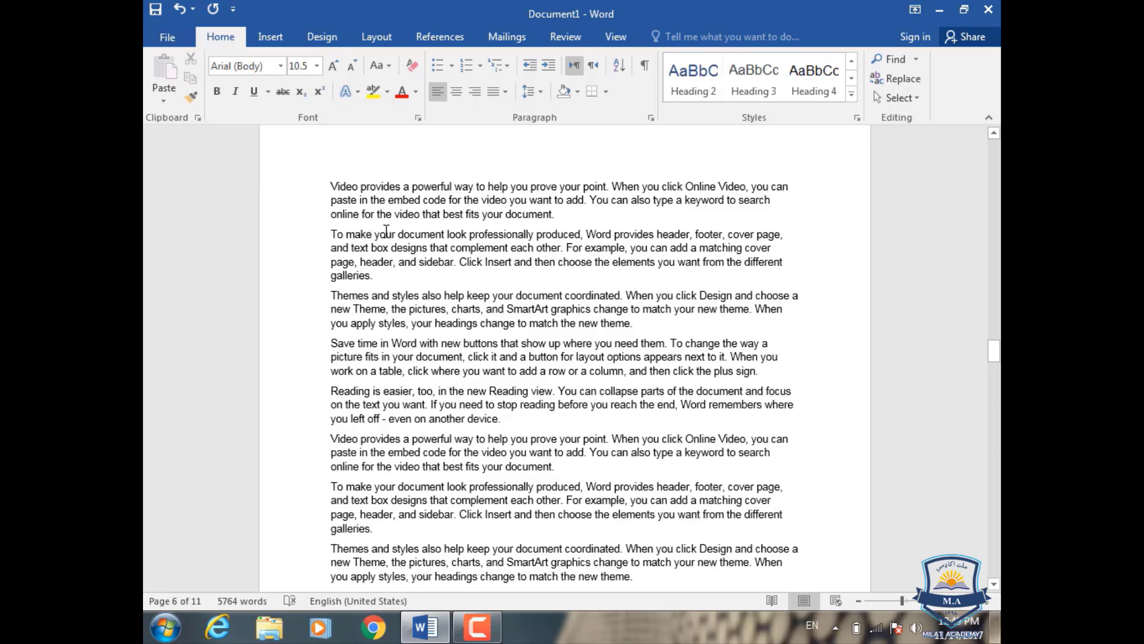
{"action": "key", "text": "Return"}
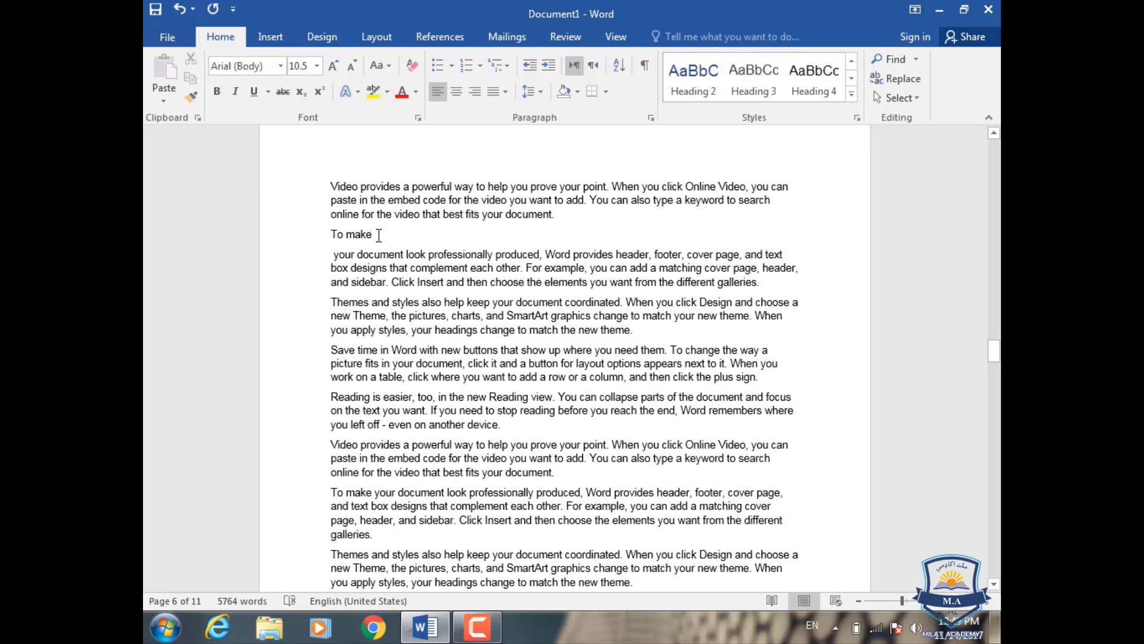
{"action": "left_click_drag", "start_coordinate": [376, 235], "coordinate": [330, 235]}
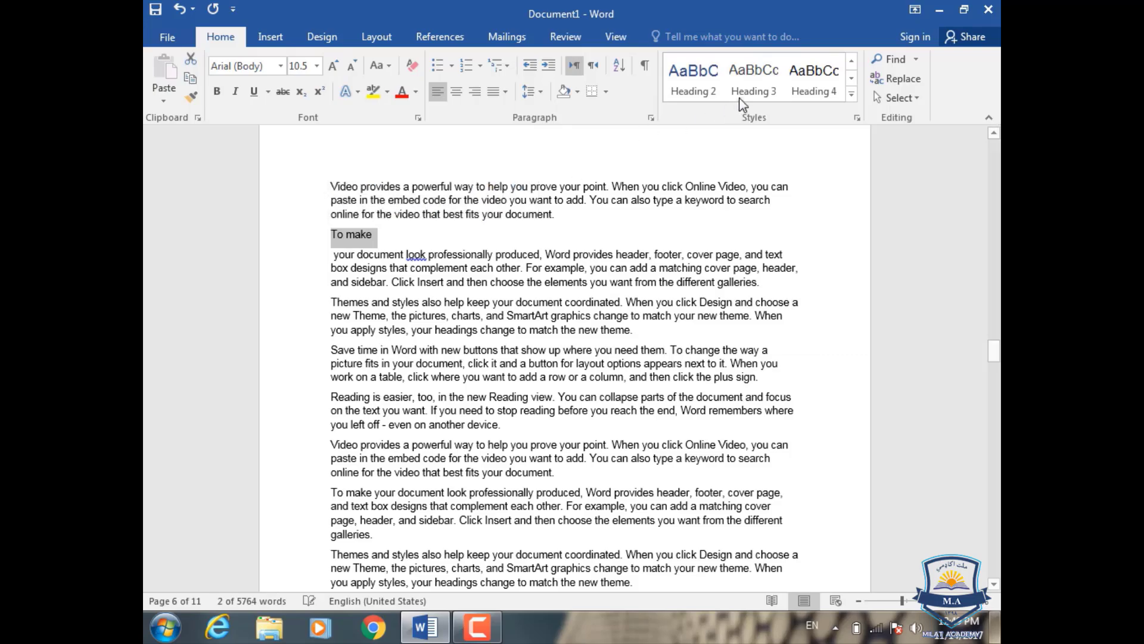
{"action": "left_click", "coordinate": [750, 86]}
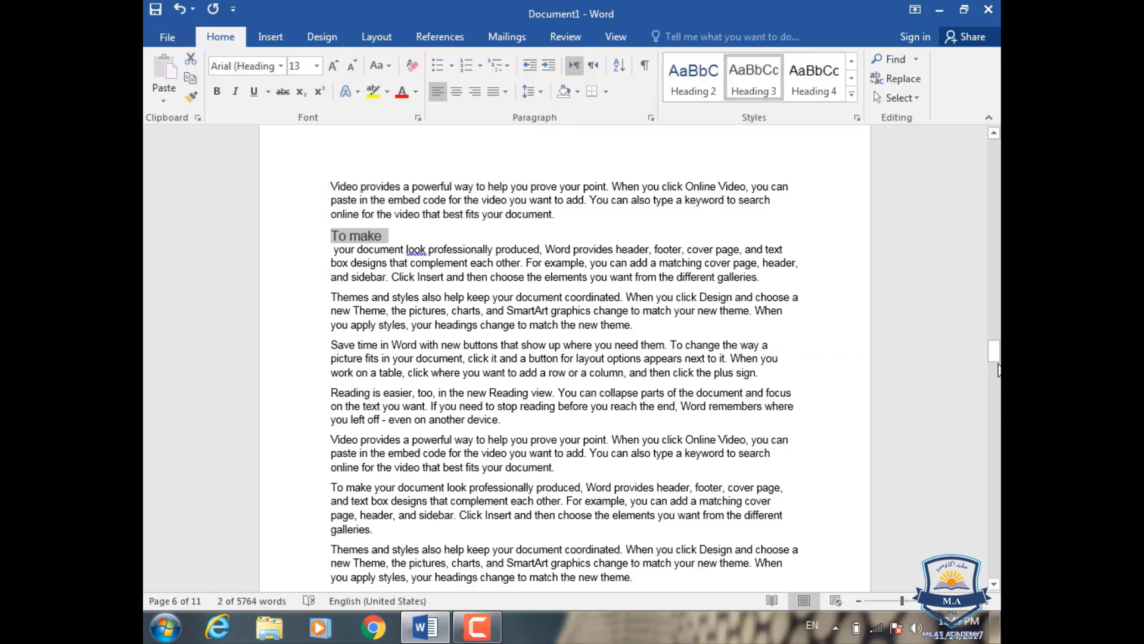
Step: Update the entire table of contents on page 1, including its heading entries as well as page numbers
{"action": "left_click_drag", "start_coordinate": [994, 355], "coordinate": [993, 146]}
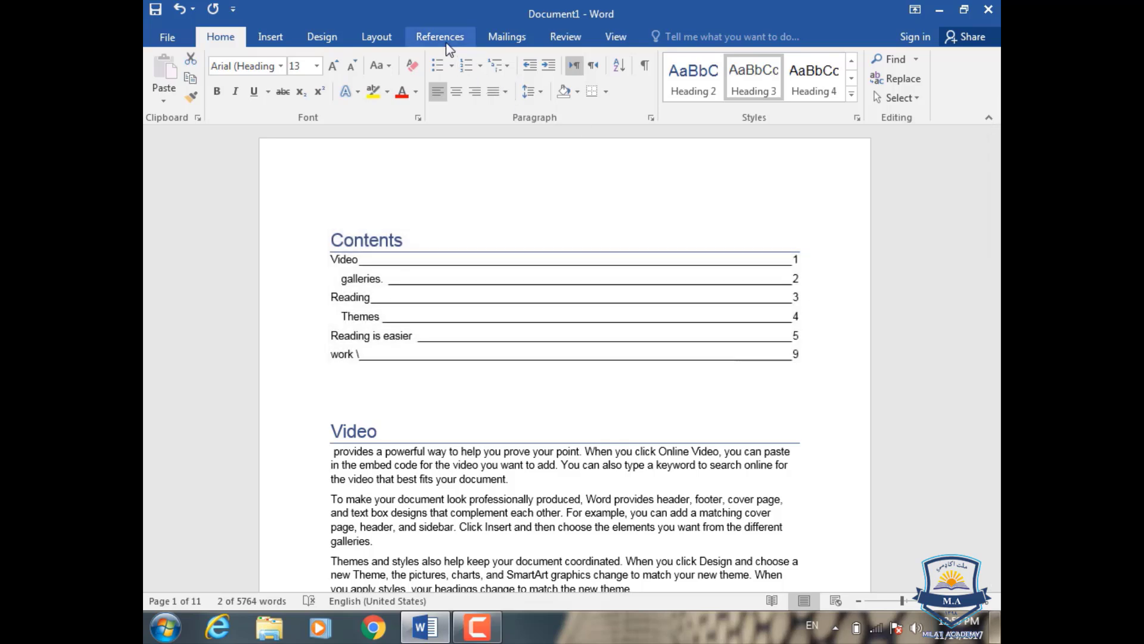
{"action": "left_click", "coordinate": [446, 41]}
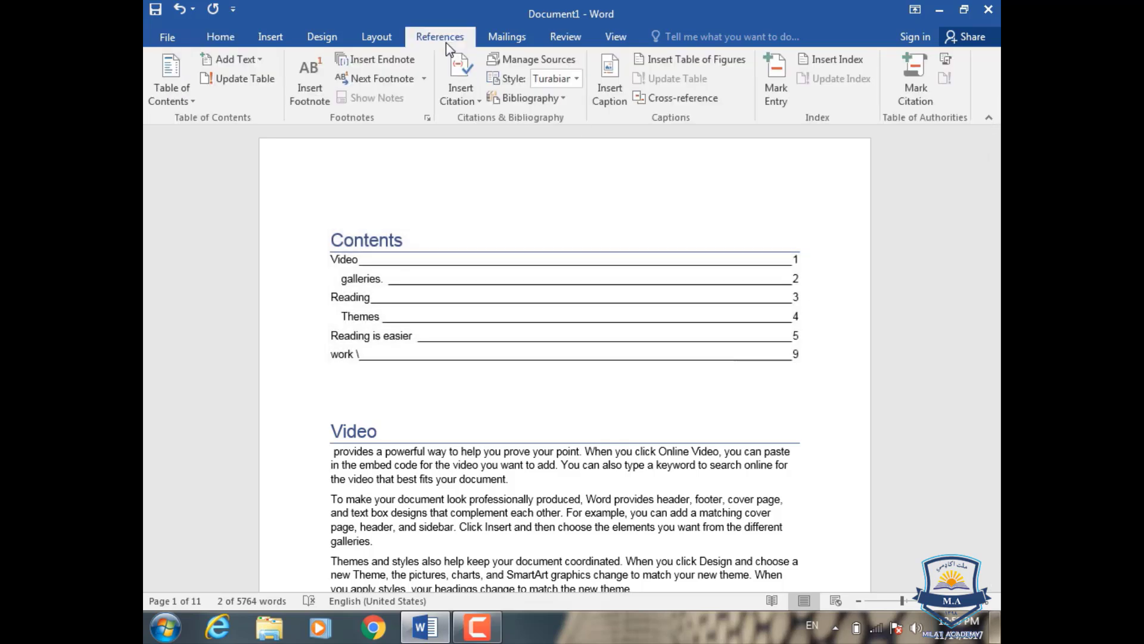
{"action": "left_click", "coordinate": [243, 83]}
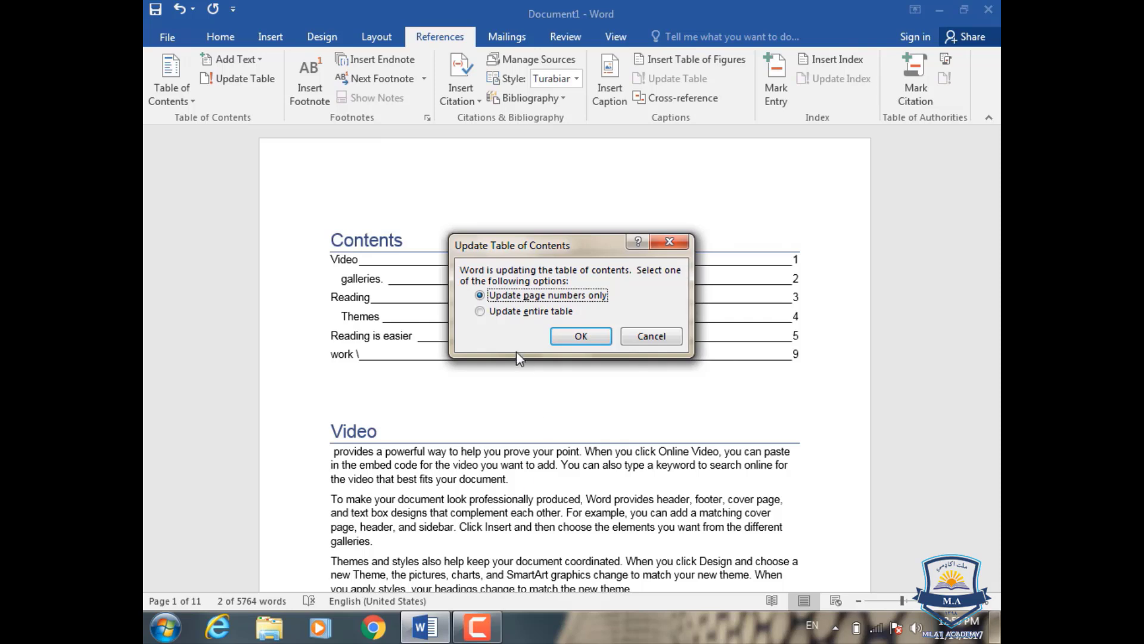
{"action": "left_click", "coordinate": [516, 313]}
{"action": "left_click", "coordinate": [569, 335]}
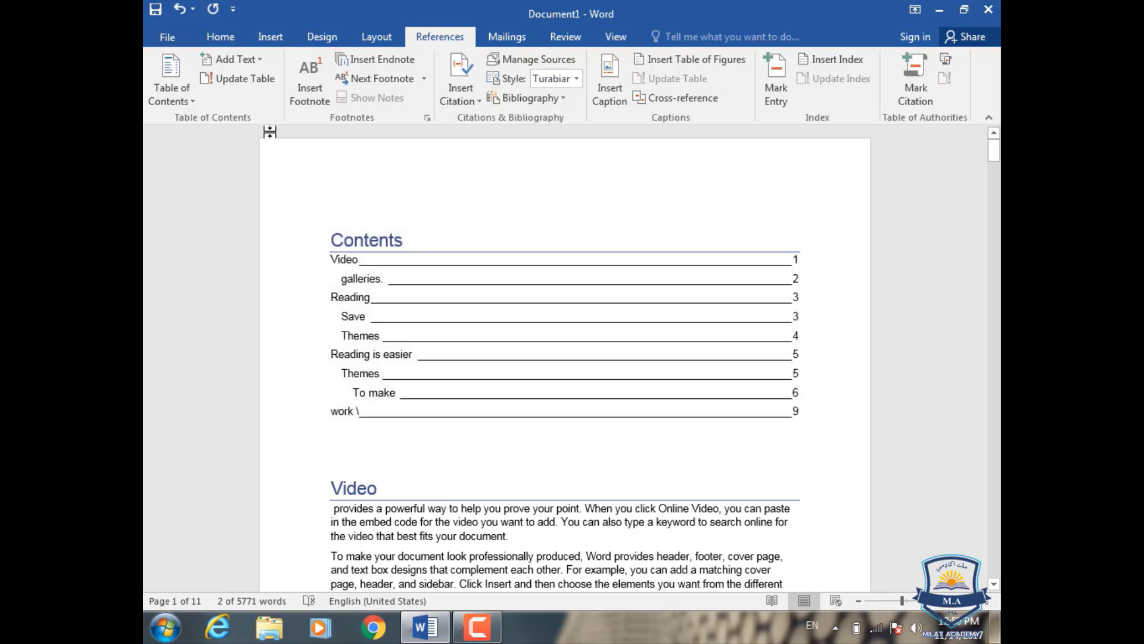
{"action": "left_click", "coordinate": [260, 60]}
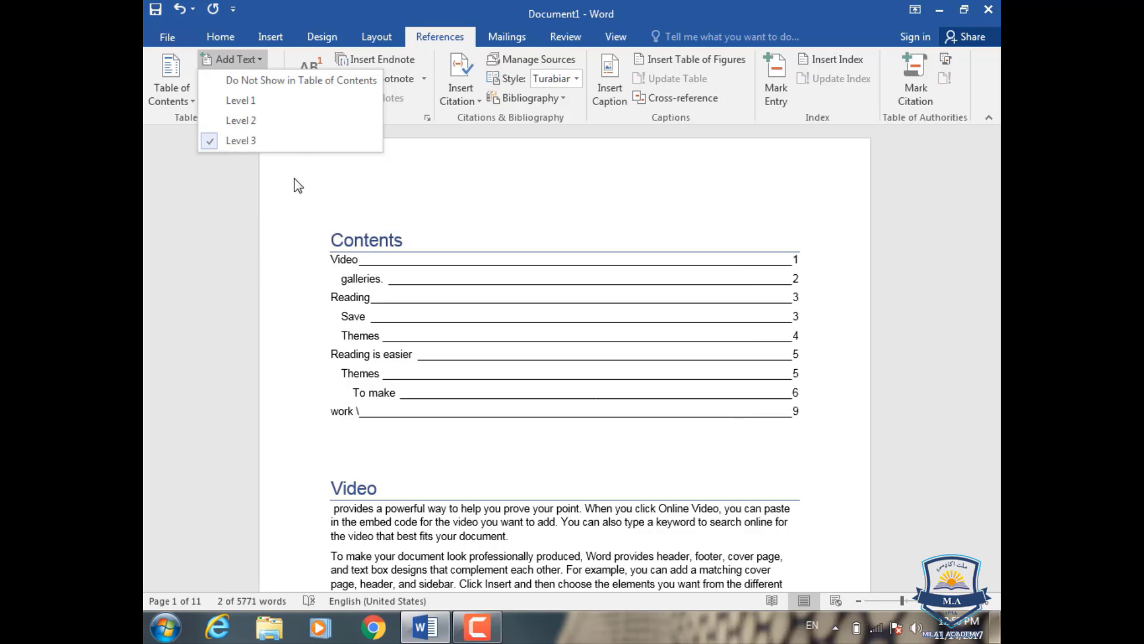
{"action": "left_click", "coordinate": [222, 37]}
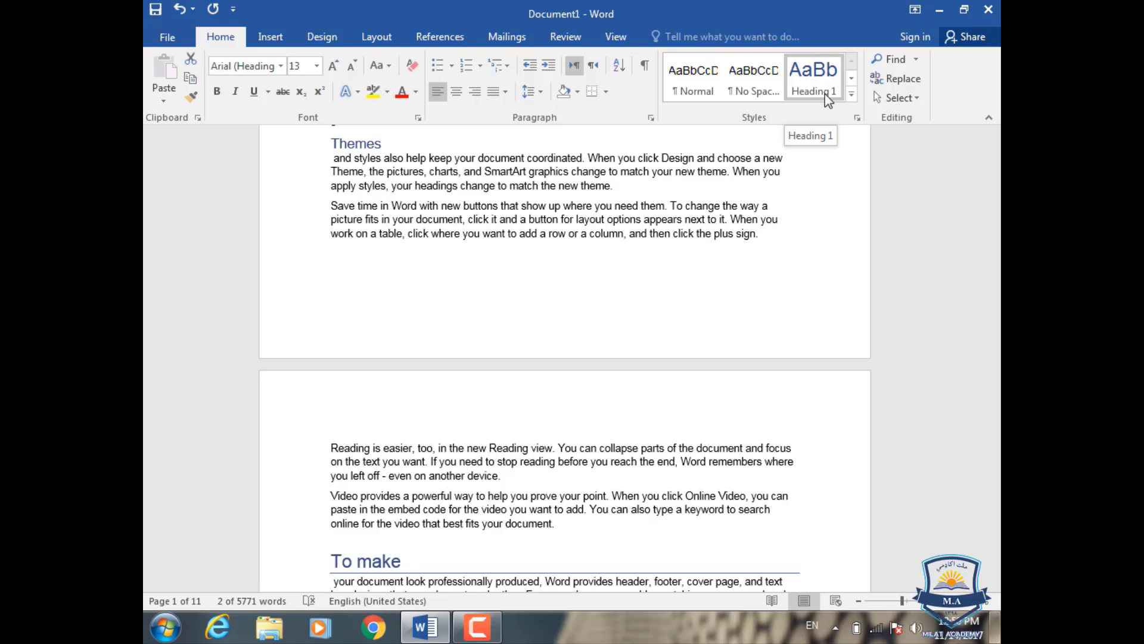
{"action": "left_click", "coordinate": [440, 36]}
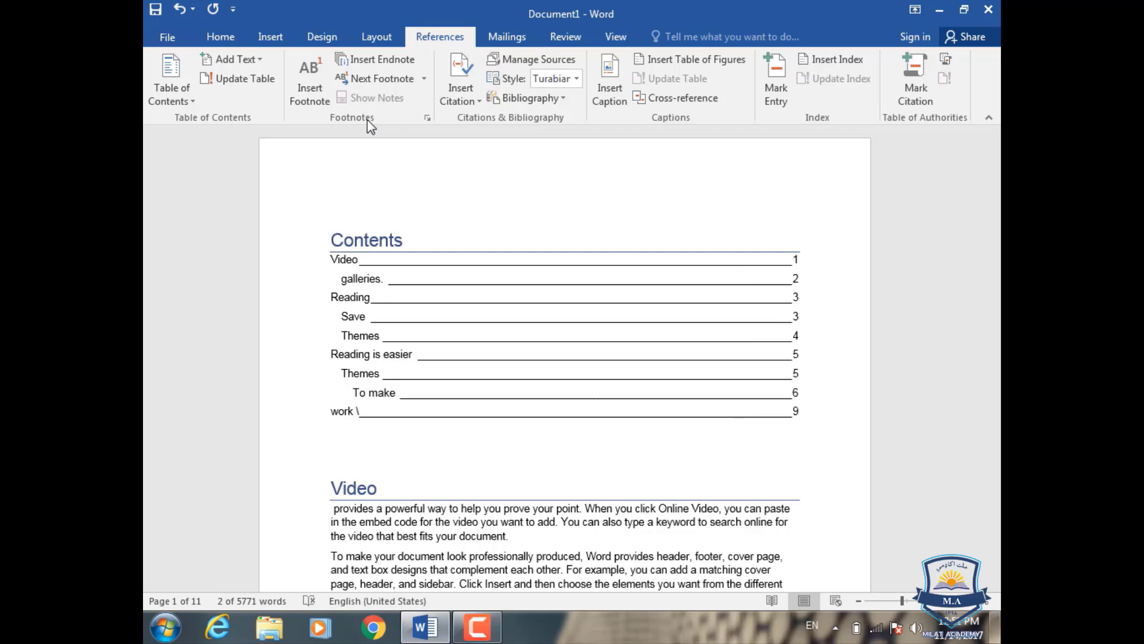
{"action": "scroll", "coordinate": [367, 119], "scroll_direction": "down", "scroll_amount": 3}
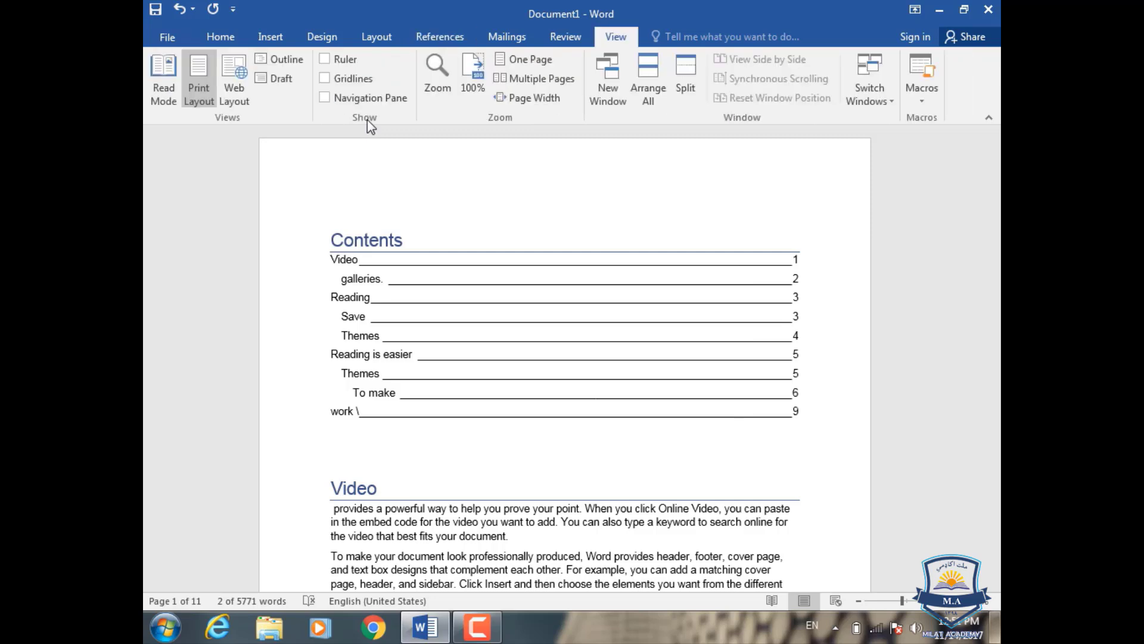
{"action": "left_click", "coordinate": [457, 43]}
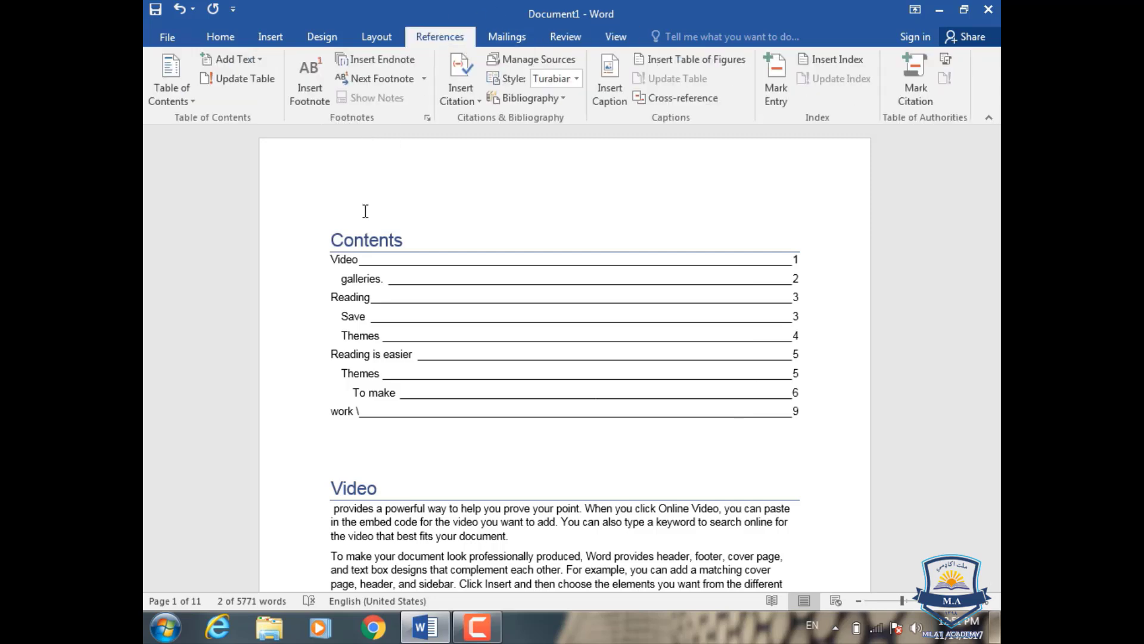
Step: Insert a footnote after "keep" in the "Themes and styles" paragraph on page 1 with the text "Fjs;ljf;sljf;ljsl;jslsgfsljgfsfsgns"
{"action": "left_click", "coordinate": [391, 278]}
{"action": "scroll", "coordinate": [391, 279], "scroll_direction": "down", "scroll_amount": 10}
{"action": "scroll", "coordinate": [394, 279], "scroll_direction": "down", "scroll_amount": 1}
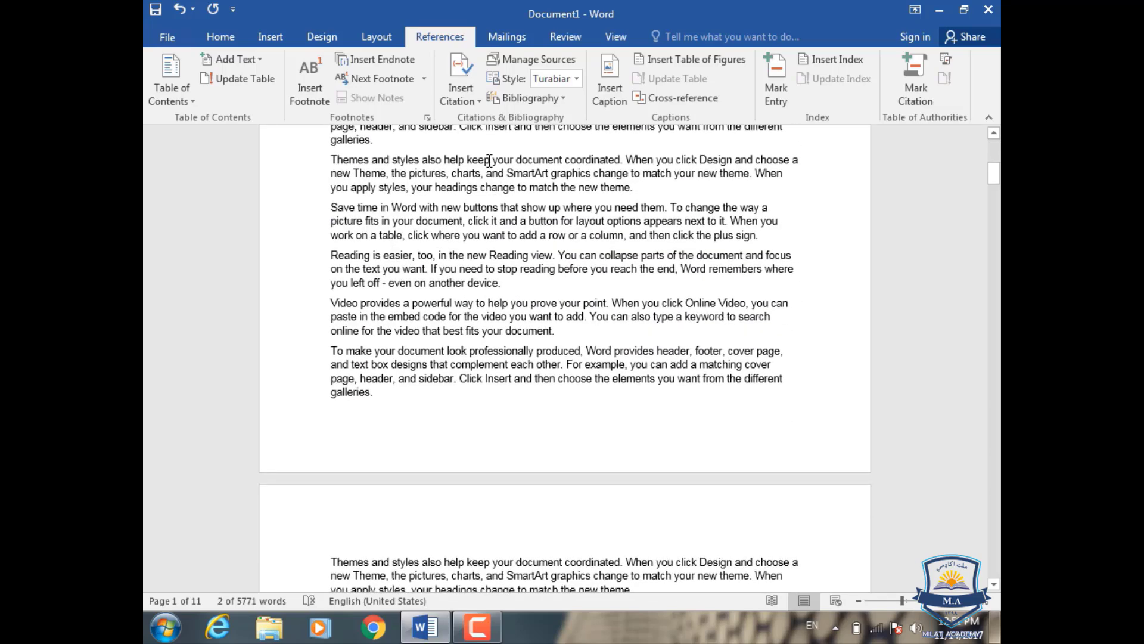
{"action": "left_click", "coordinate": [492, 160]}
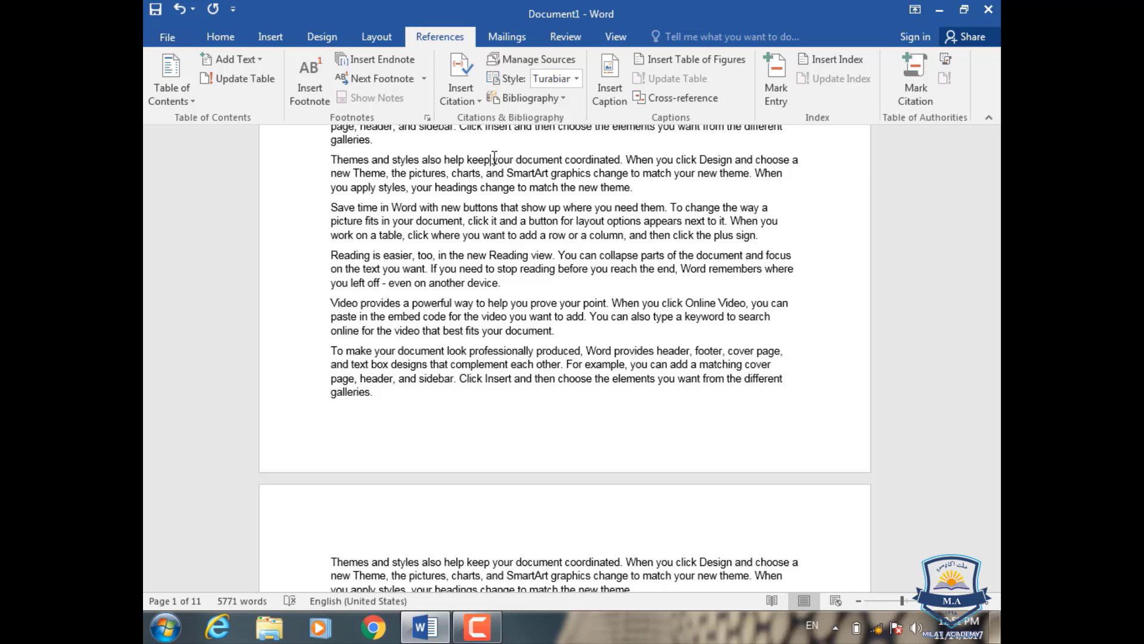
{"action": "left_click", "coordinate": [308, 85]}
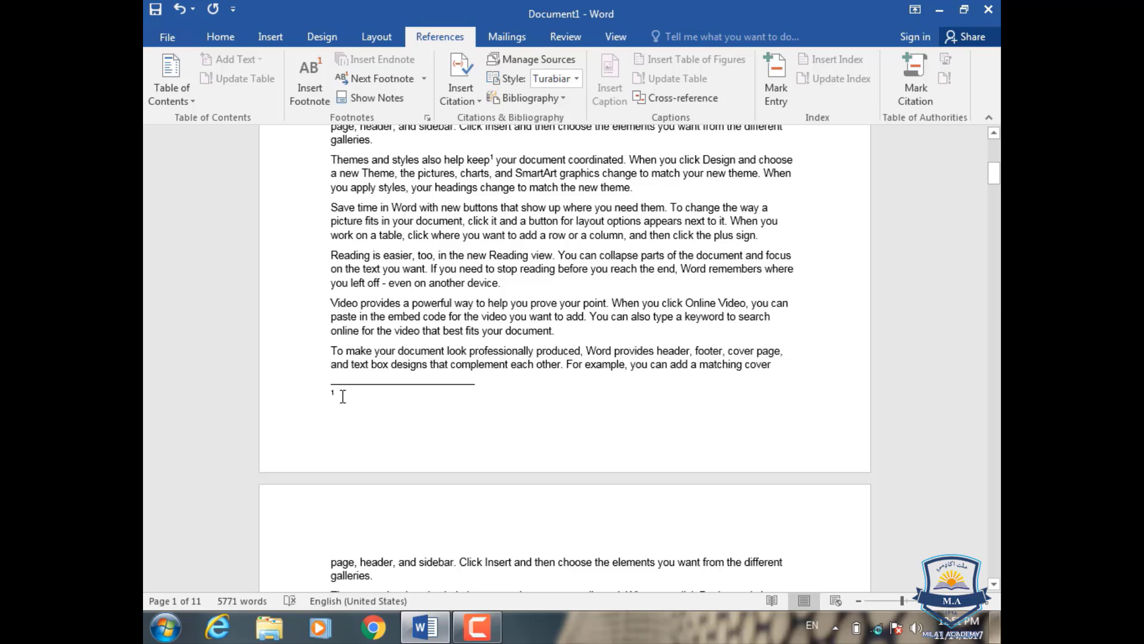
{"action": "type", "text": "Fjs;"}
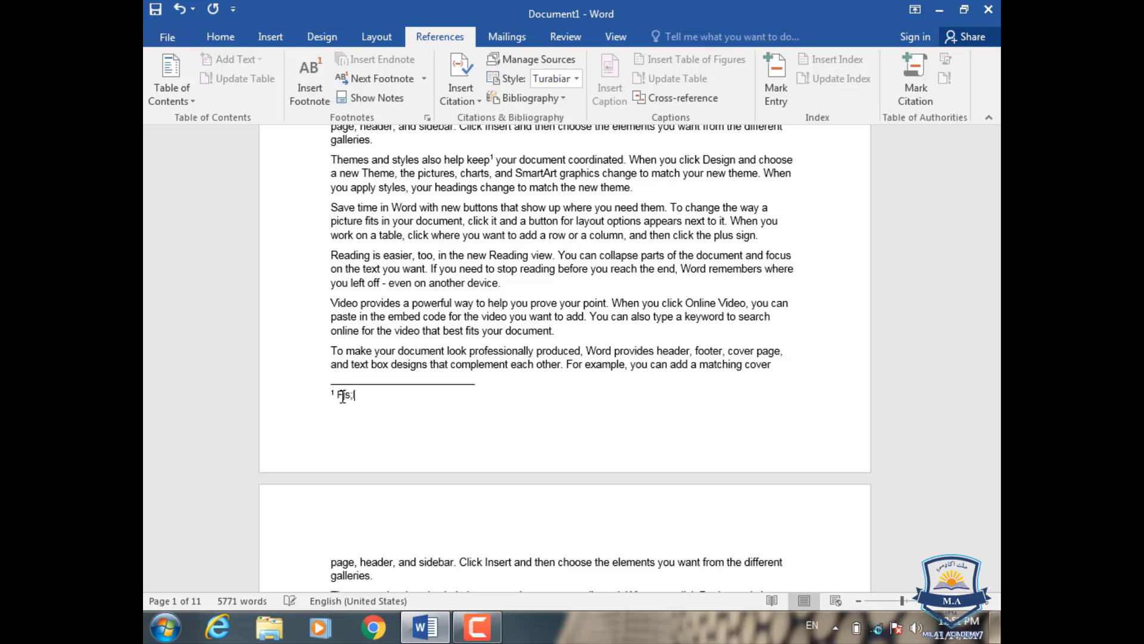
{"action": "type", "text": "ljf;sljf;ljsl;jslsgfsljgfsfsgns"}
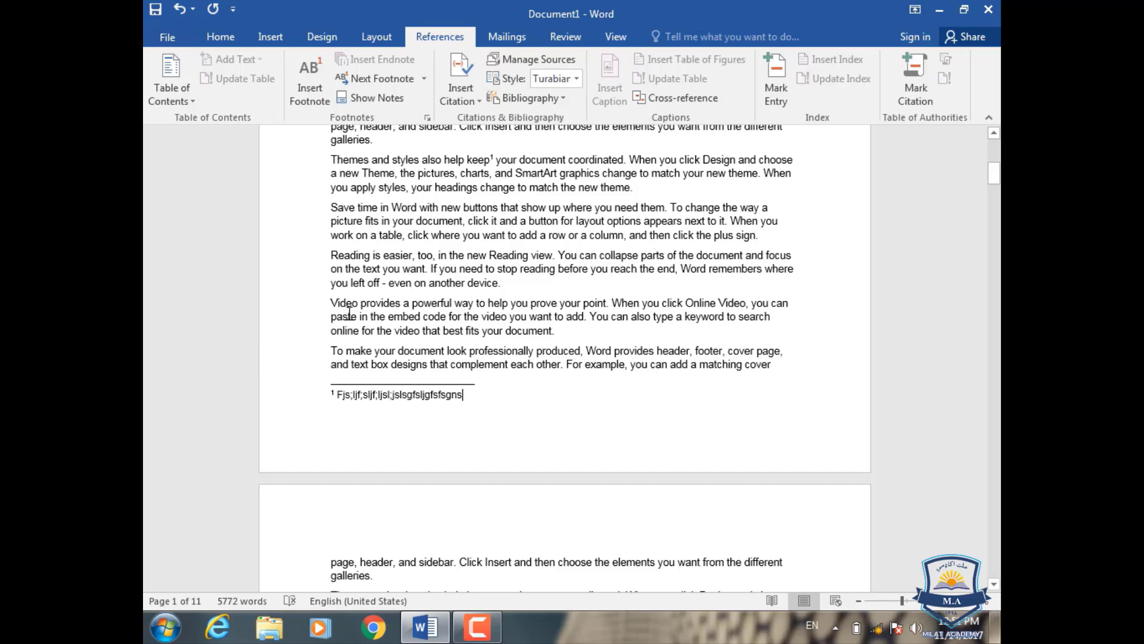
Step: Insert a footnote after "Reading view" in the "Reading is easier" paragraph on page 1 with the text "ljhdlfkhslkhlkshdls"
{"action": "left_click", "coordinate": [554, 256]}
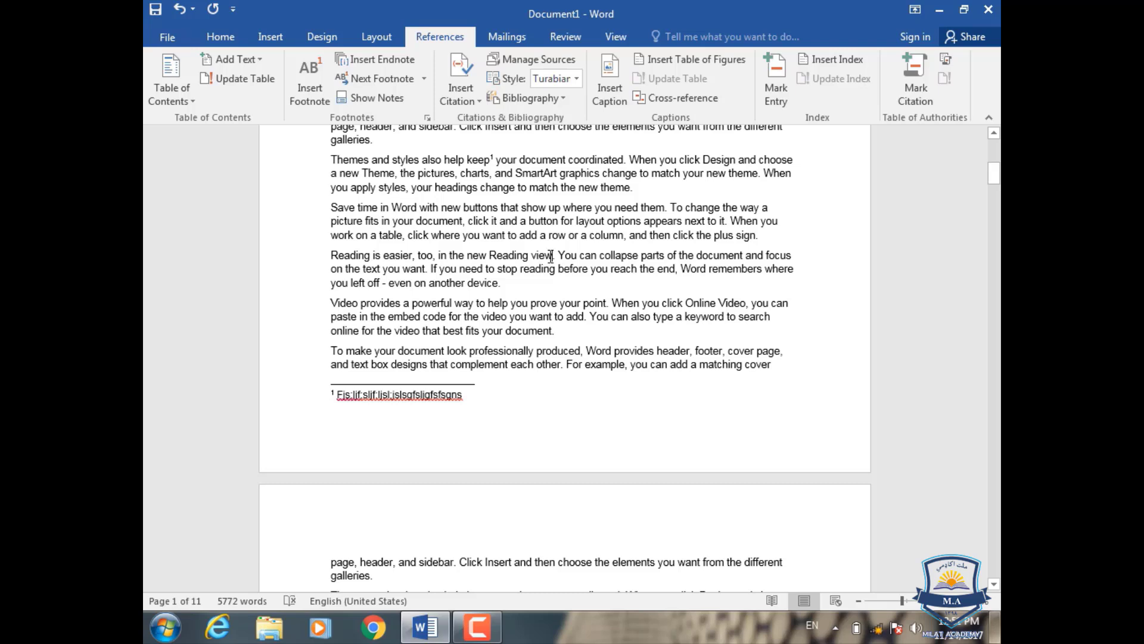
{"action": "left_click", "coordinate": [300, 89]}
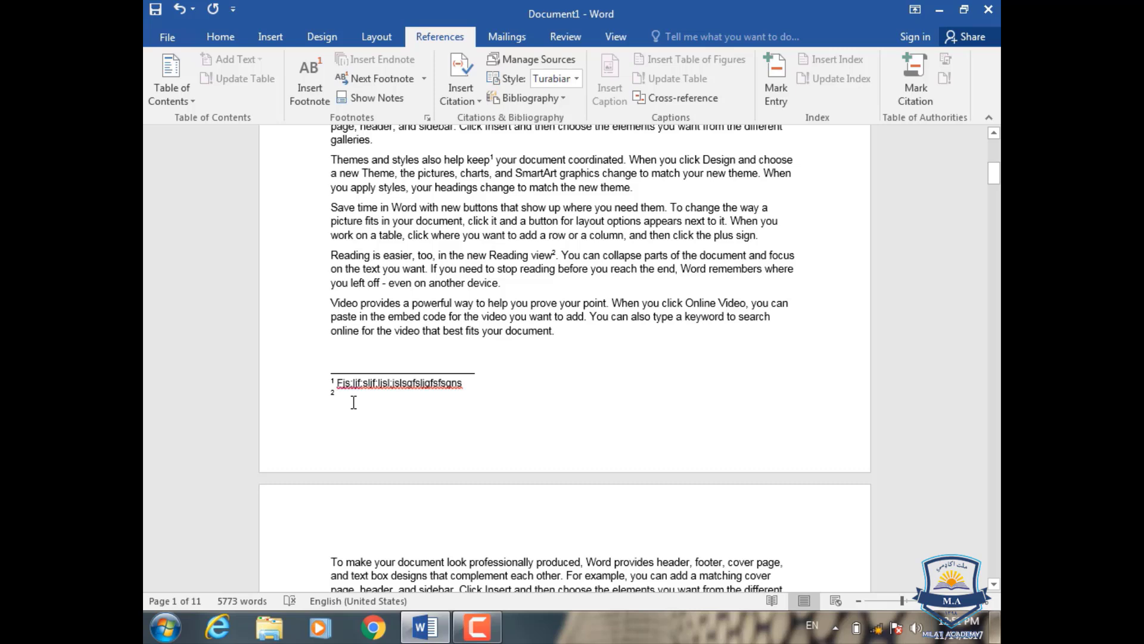
{"action": "type", "text": "ljhdlfkhslkhlkshdls"}
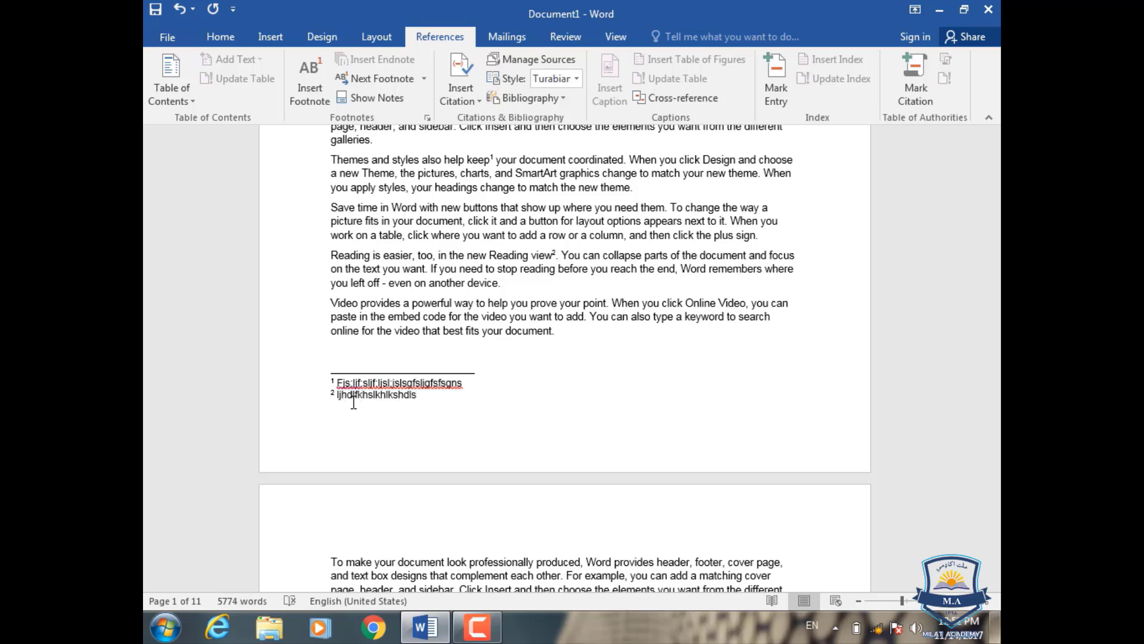
Step: Insert a footnote after "prove" in the last "Video provides" paragraph on page 1 with the text "fsjkhdflhasdflahlfkda"
{"action": "scroll", "coordinate": [353, 403], "scroll_direction": "down", "scroll_amount": 2}
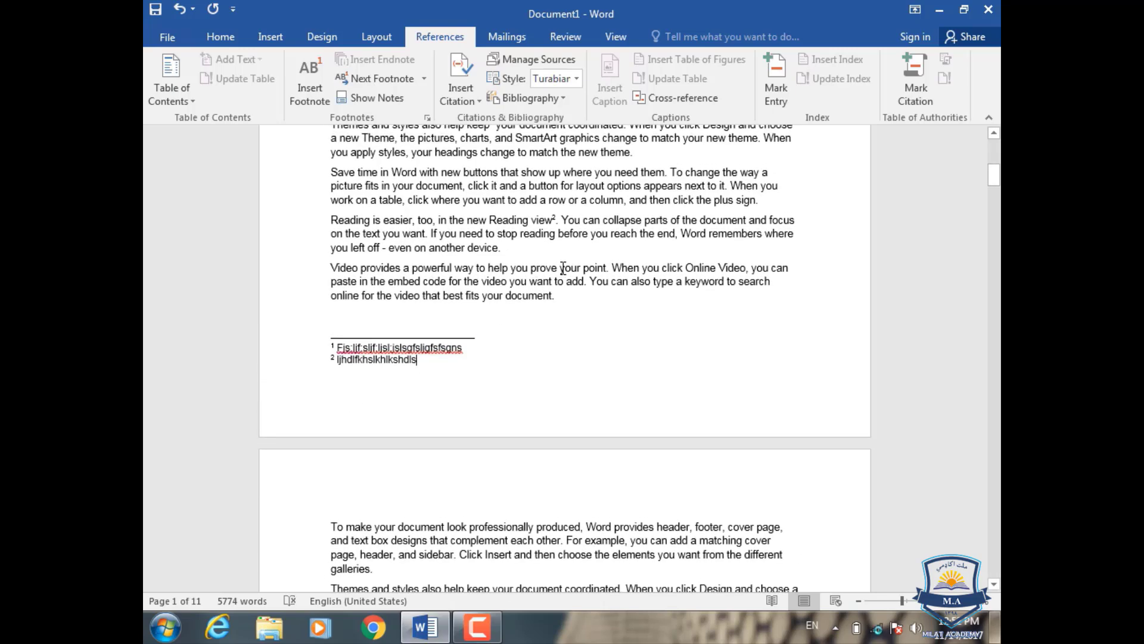
{"action": "left_click", "coordinate": [556, 268]}
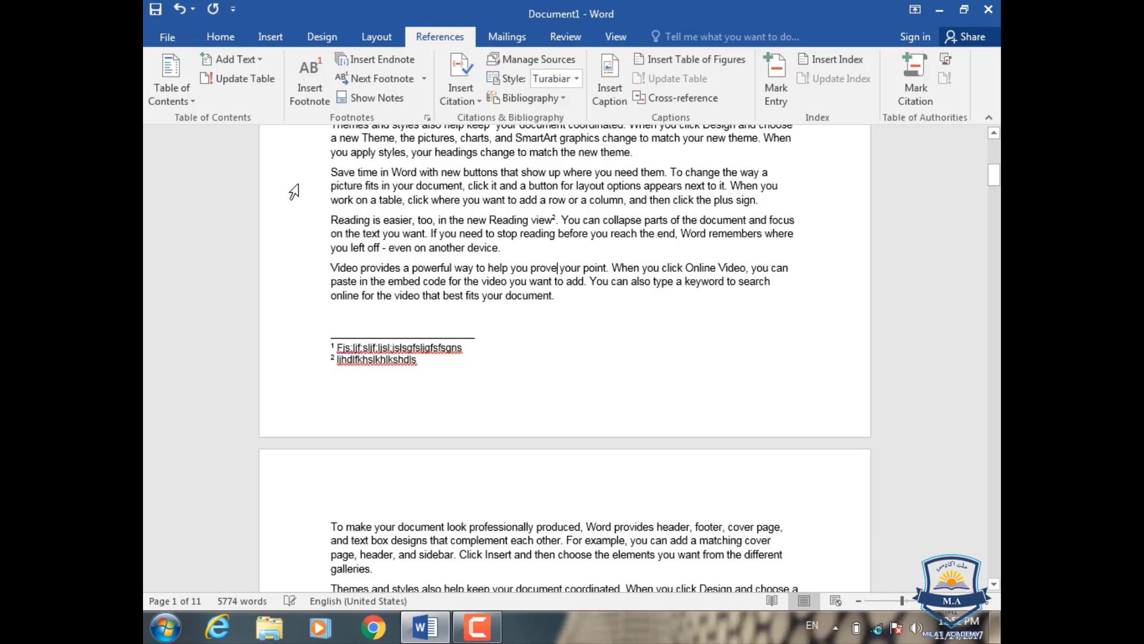
{"action": "left_click", "coordinate": [317, 102]}
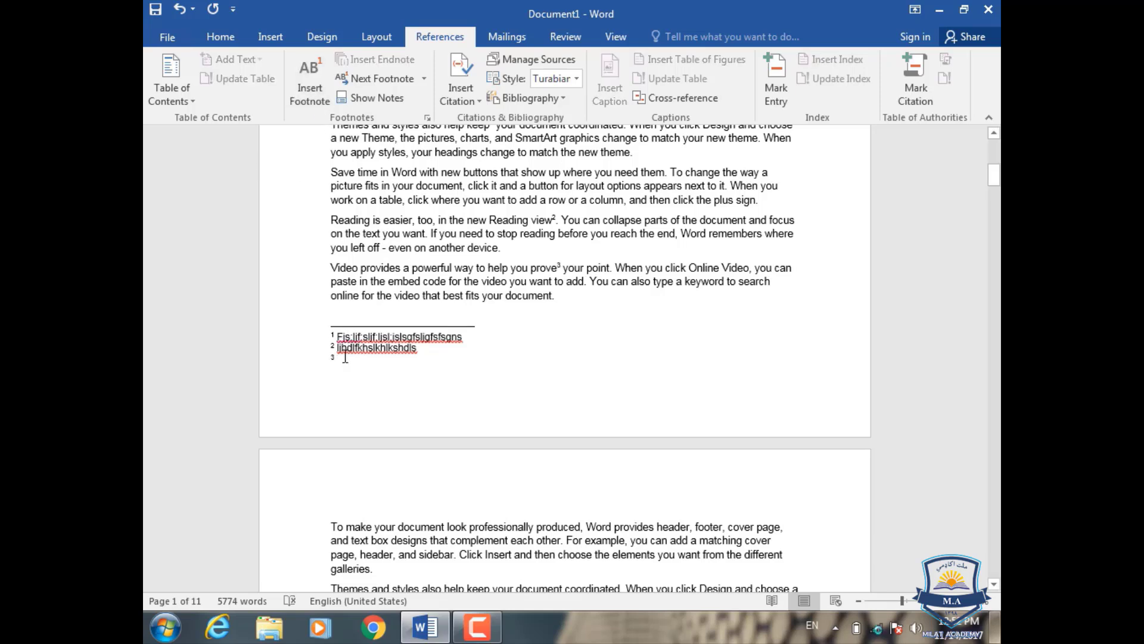
{"action": "type", "text": "fslkhdflhasdflahlfkda"}
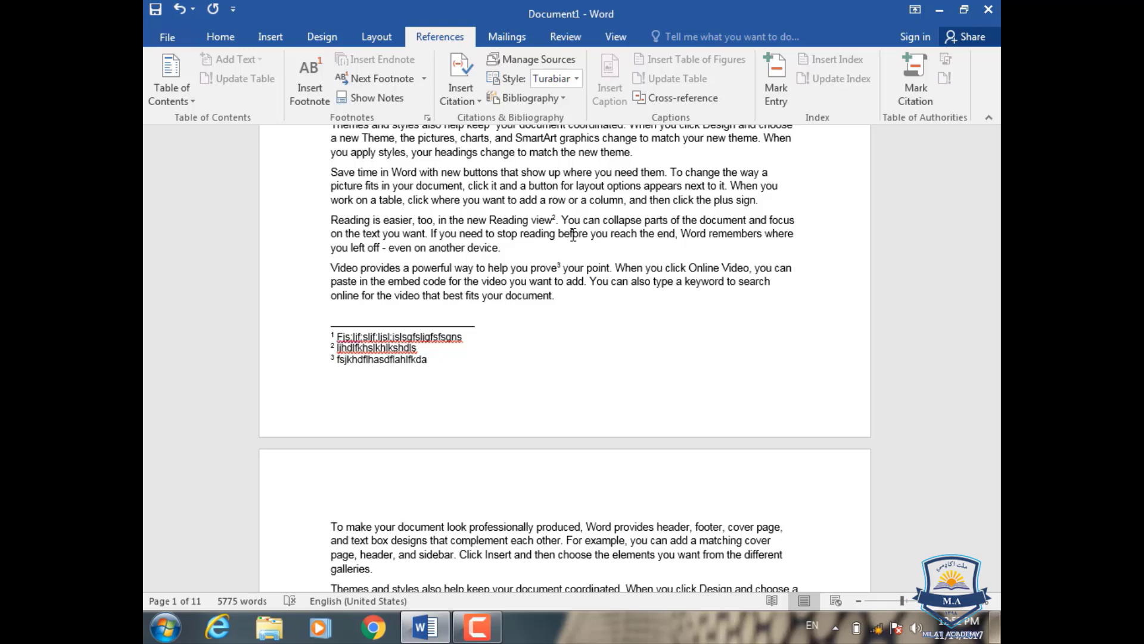
Step: Insert an endnote after "keep your" in the "Themes and styles" paragraph above "galleries." on page 2 with the text "Lkfjslkjdlkjasdkljsflkjd;kfjs;ldjsl;jdk"
{"action": "scroll", "coordinate": [573, 234], "scroll_direction": "up", "scroll_amount": 5}
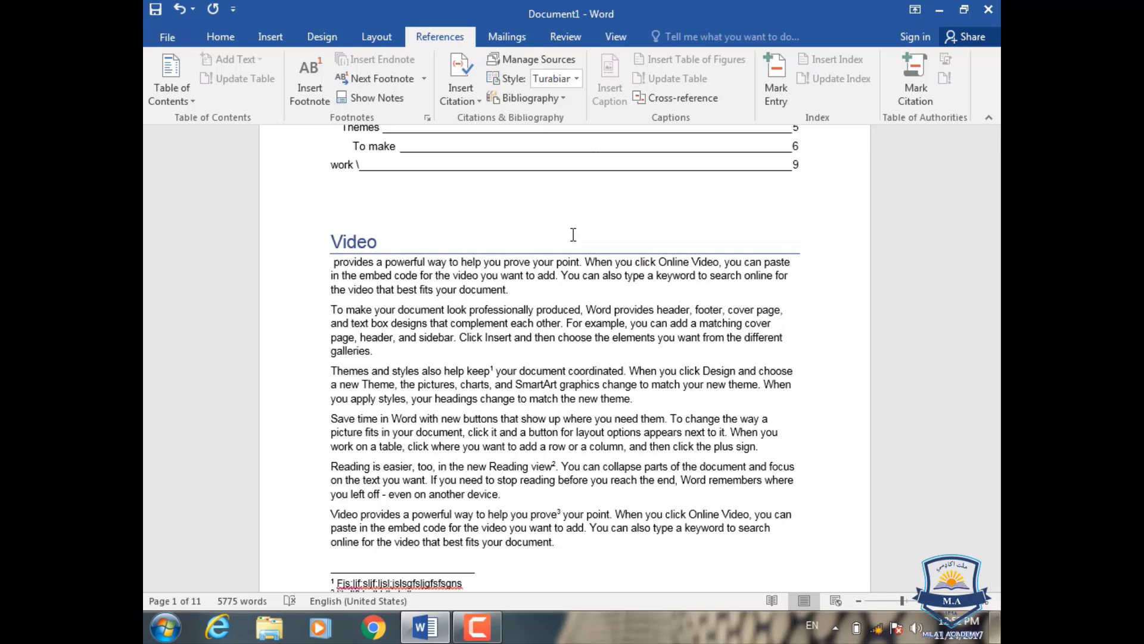
{"action": "scroll", "coordinate": [574, 234], "scroll_direction": "down", "scroll_amount": 4}
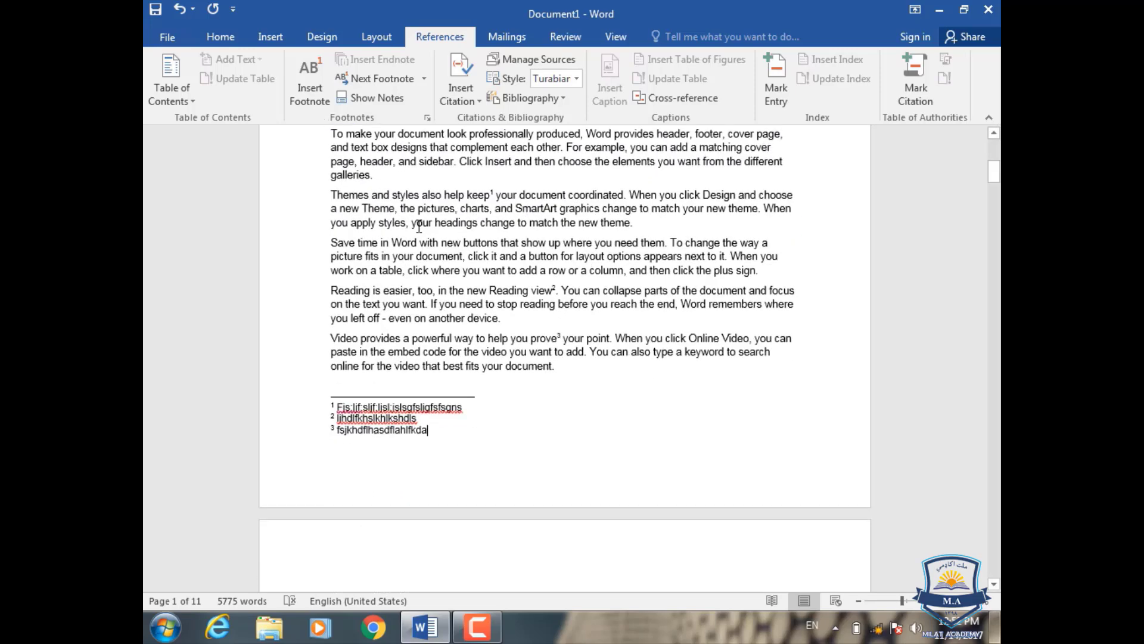
{"action": "scroll", "coordinate": [422, 237], "scroll_direction": "down", "scroll_amount": 10}
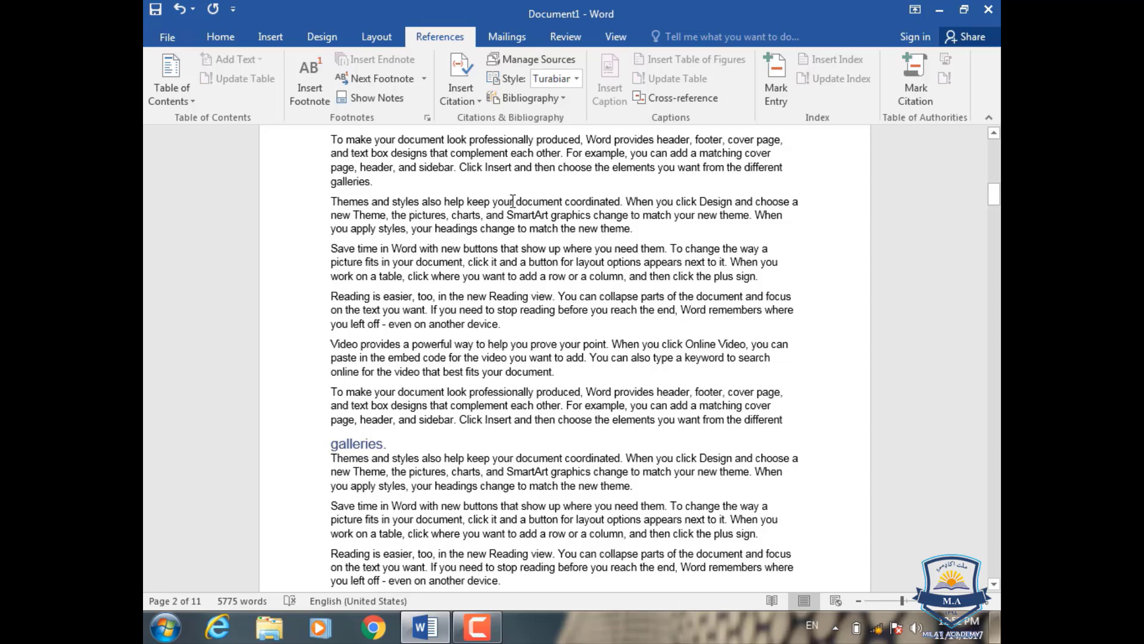
{"action": "left_click", "coordinate": [513, 200]}
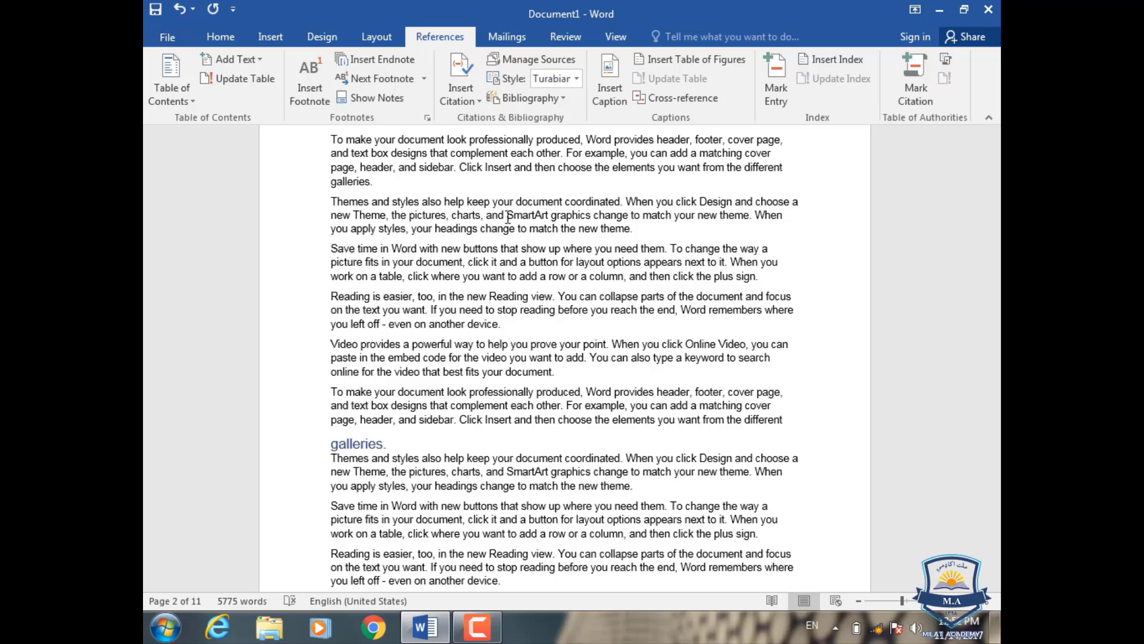
{"action": "left_click", "coordinate": [397, 63]}
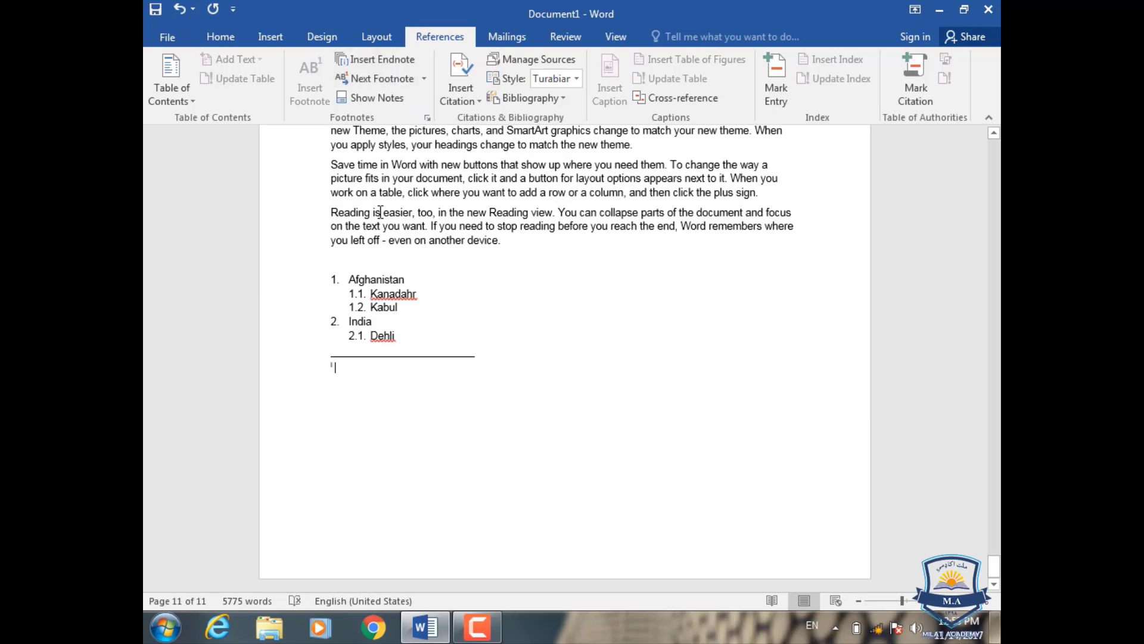
{"action": "type", "text": "Lkfjslkjdlkjasdkljsflkjd;kfjs;ldjsl;"}
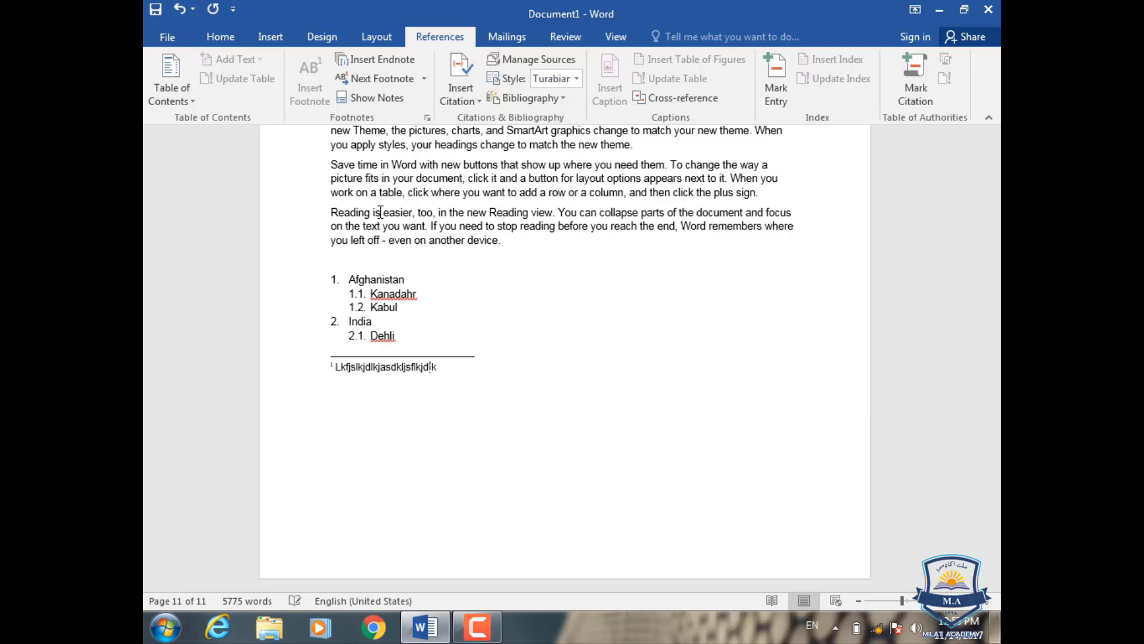
{"action": "type", "text": "jdk"}
Step: Insert an endnote after "document" in the first "Themes and styles" paragraph on page 11 with the text "fjkshdlkshkld"
{"action": "scroll", "coordinate": [361, 244], "scroll_direction": "up", "scroll_amount": 12}
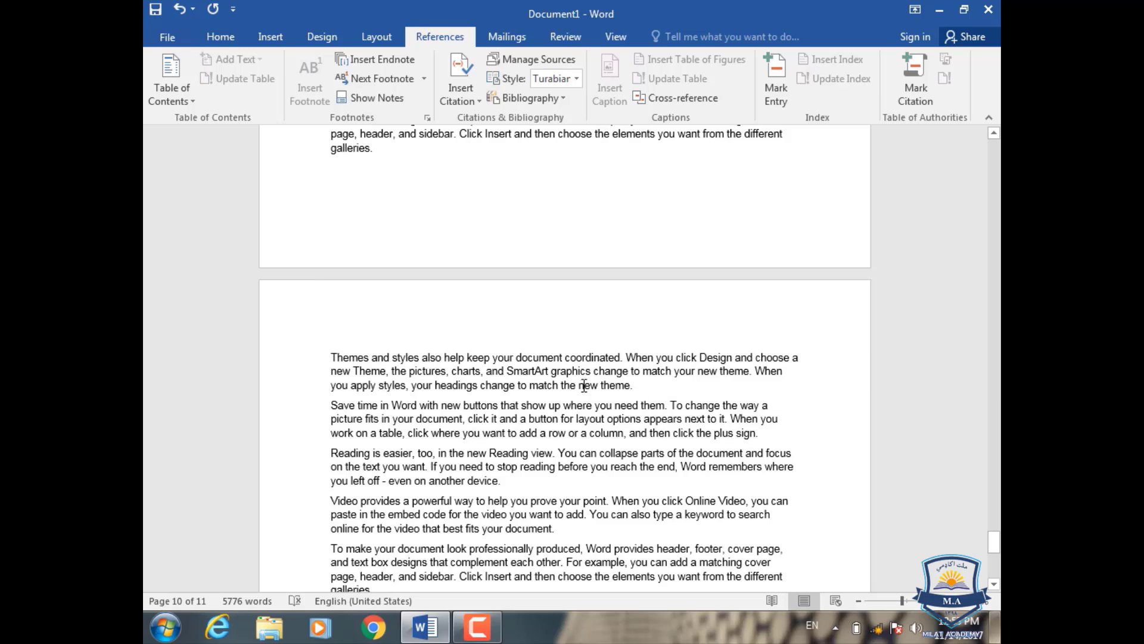
{"action": "left_click", "coordinate": [562, 358]}
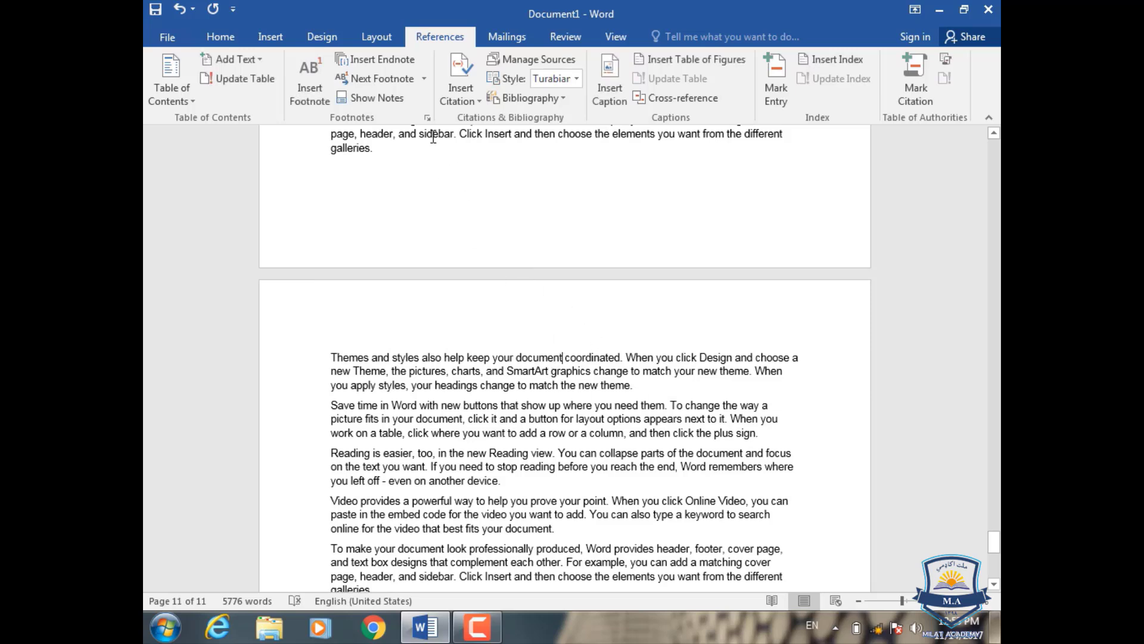
{"action": "left_click", "coordinate": [382, 59]}
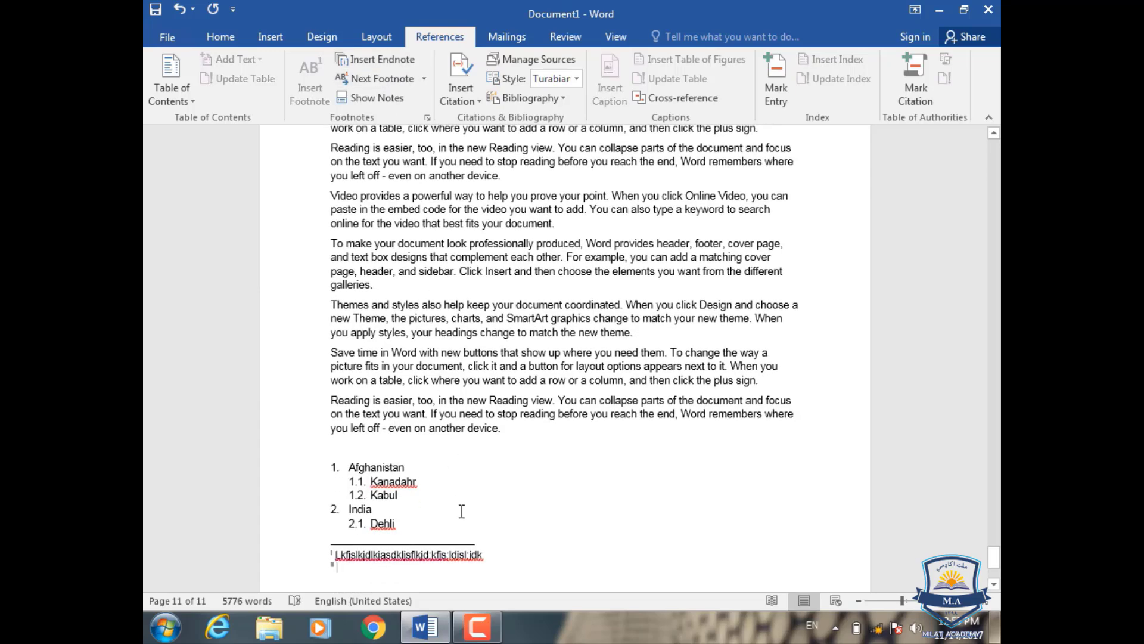
{"action": "type", "text": "fjkshdlkshkld"}
{"action": "scroll", "coordinate": [505, 305], "scroll_direction": "up", "scroll_amount": 3}
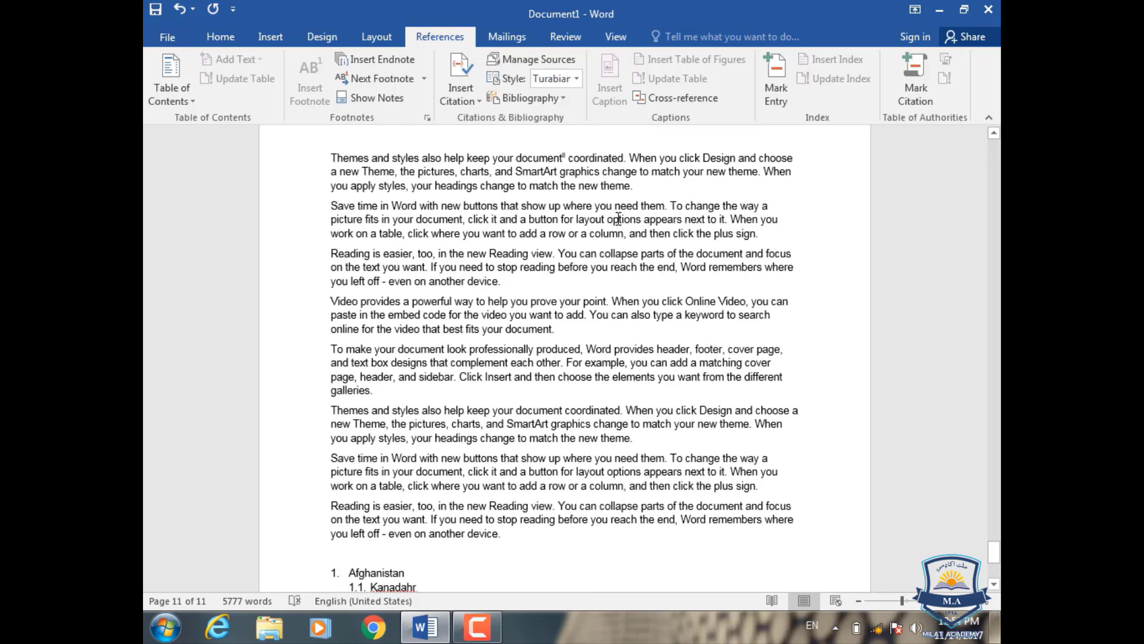
{"action": "scroll", "coordinate": [593, 408], "scroll_direction": "down", "scroll_amount": 6}
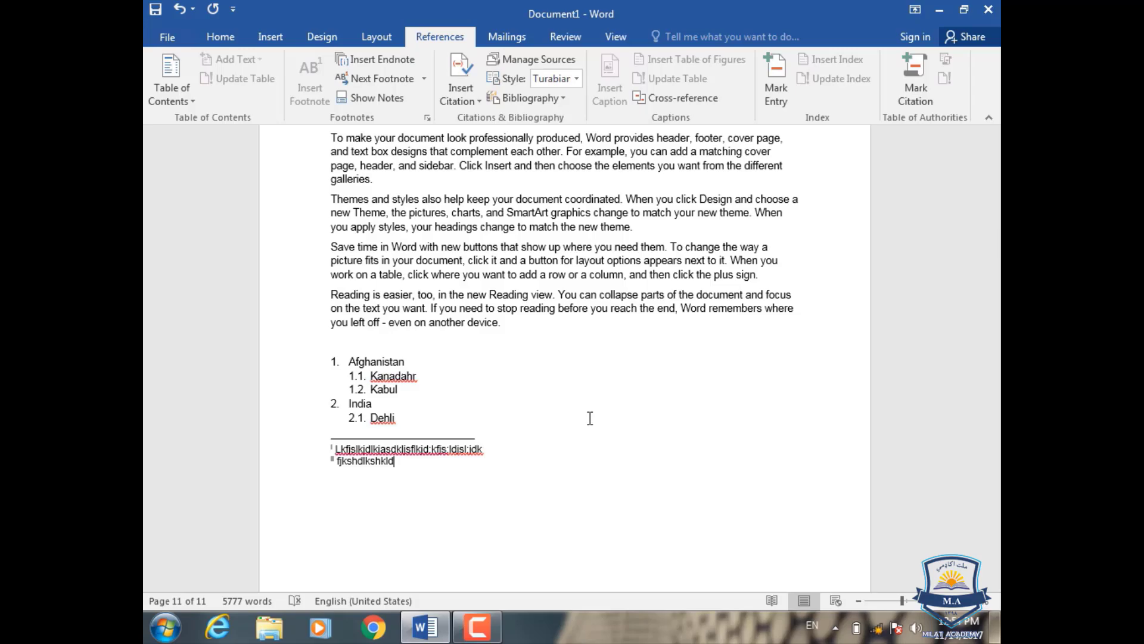
Step: Insert a footnote without text after "produced" in the first "To make your document" paragraph on page 2
{"action": "scroll", "coordinate": [590, 418], "scroll_direction": "up", "scroll_amount": 15}
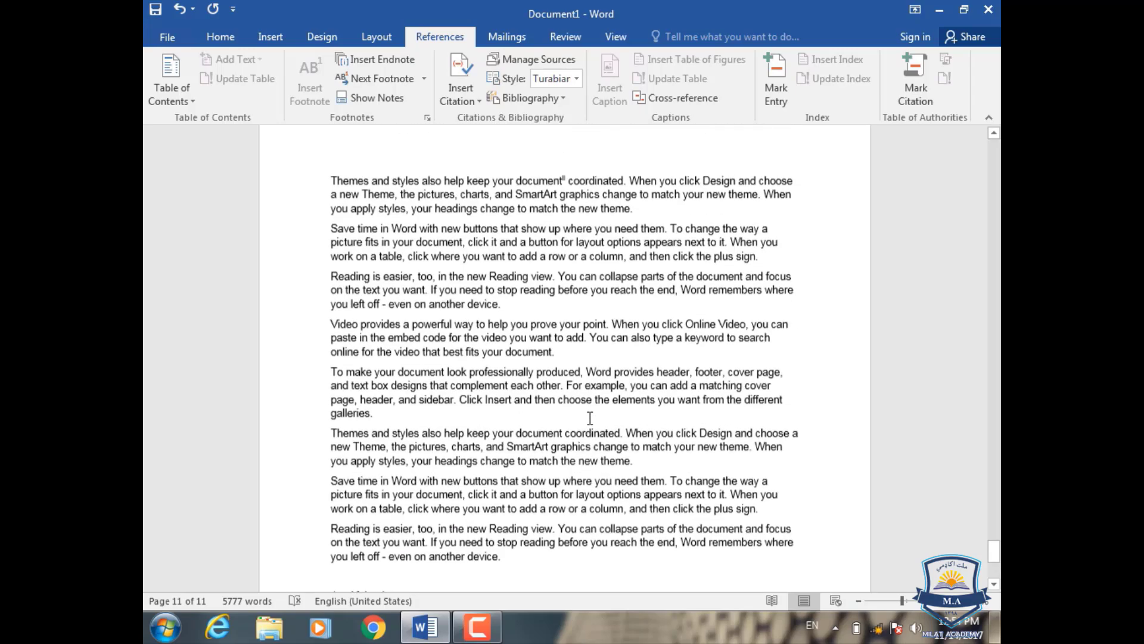
{"action": "scroll", "coordinate": [590, 418], "scroll_direction": "up", "scroll_amount": 12}
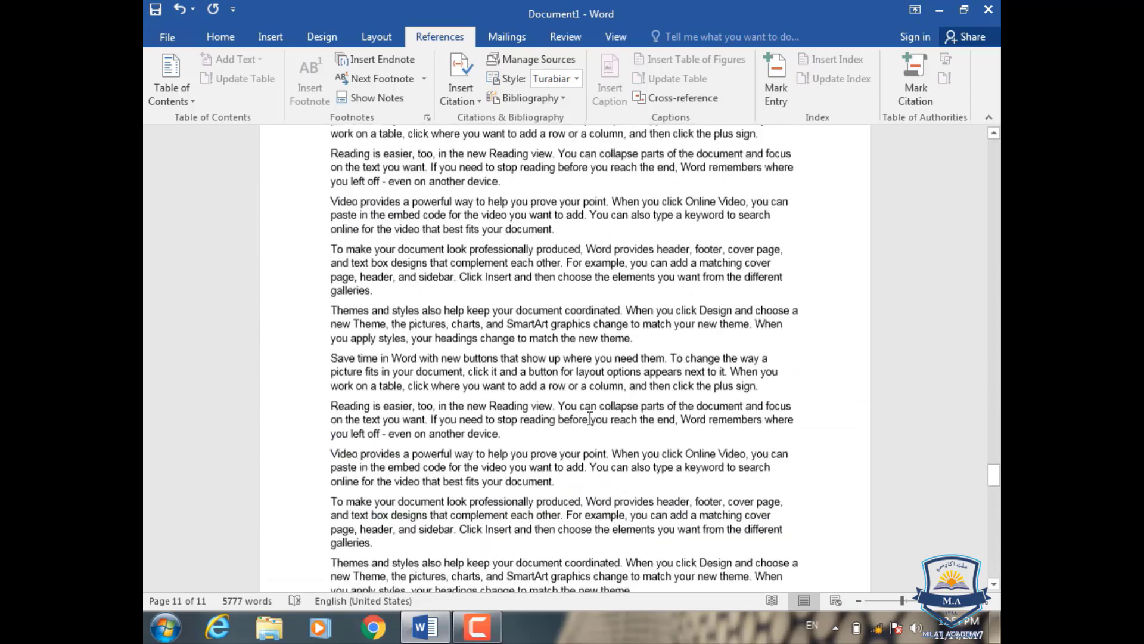
{"action": "left_click_drag", "start_coordinate": [994, 470], "coordinate": [1000, 188]}
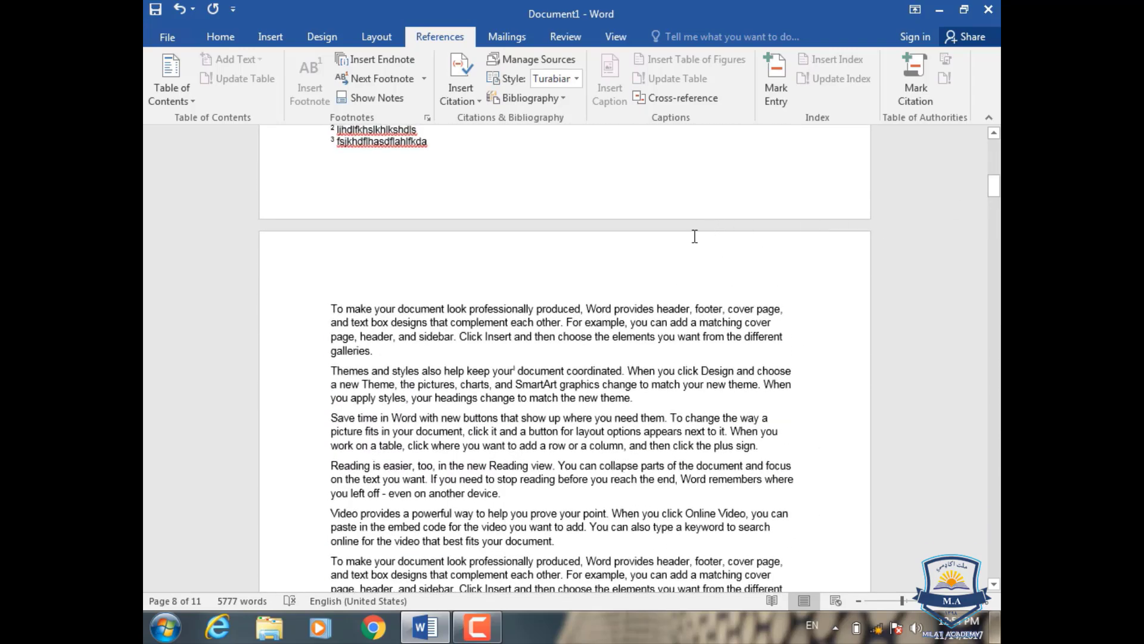
{"action": "left_click", "coordinate": [583, 305]}
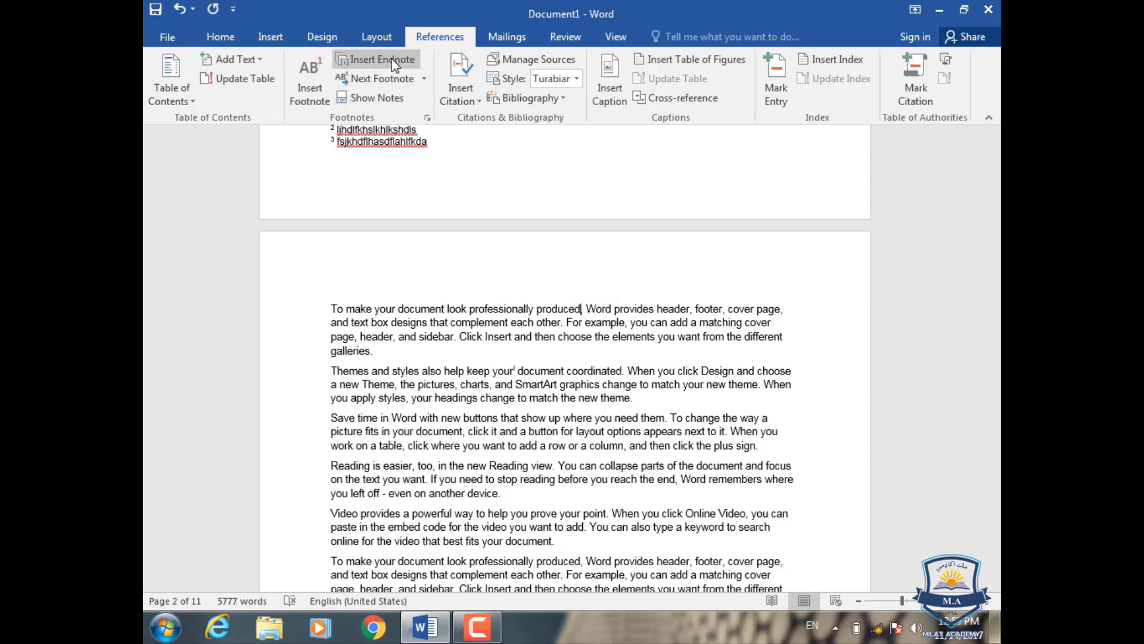
{"action": "left_click", "coordinate": [321, 100]}
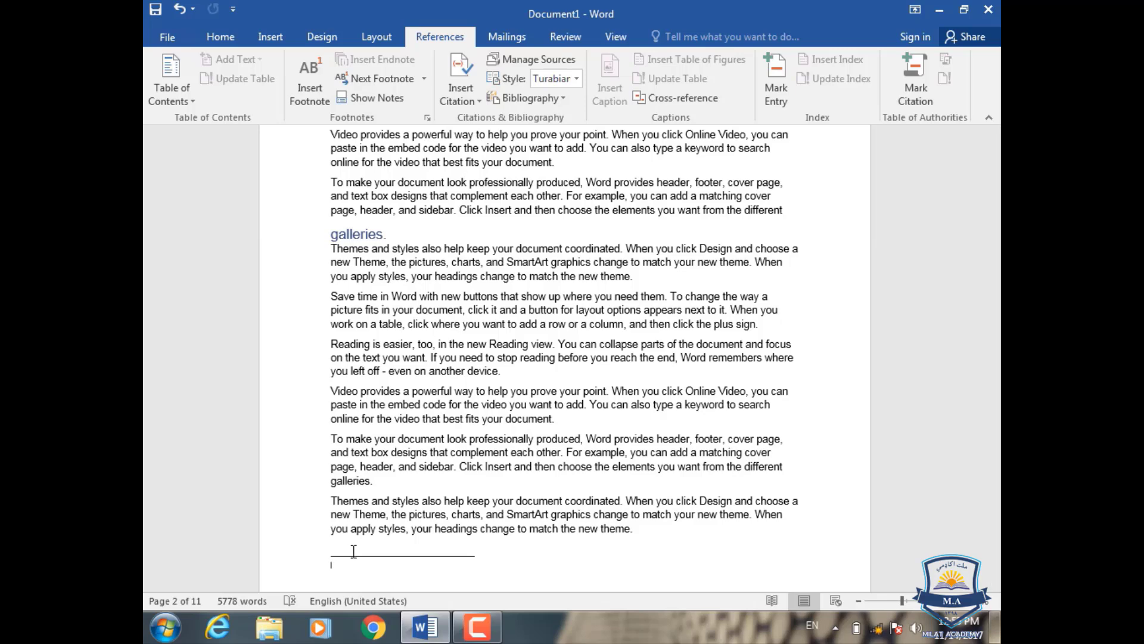
{"action": "scroll", "coordinate": [354, 551], "scroll_direction": "up", "scroll_amount": 5}
{"action": "scroll", "coordinate": [354, 551], "scroll_direction": "up", "scroll_amount": 3}
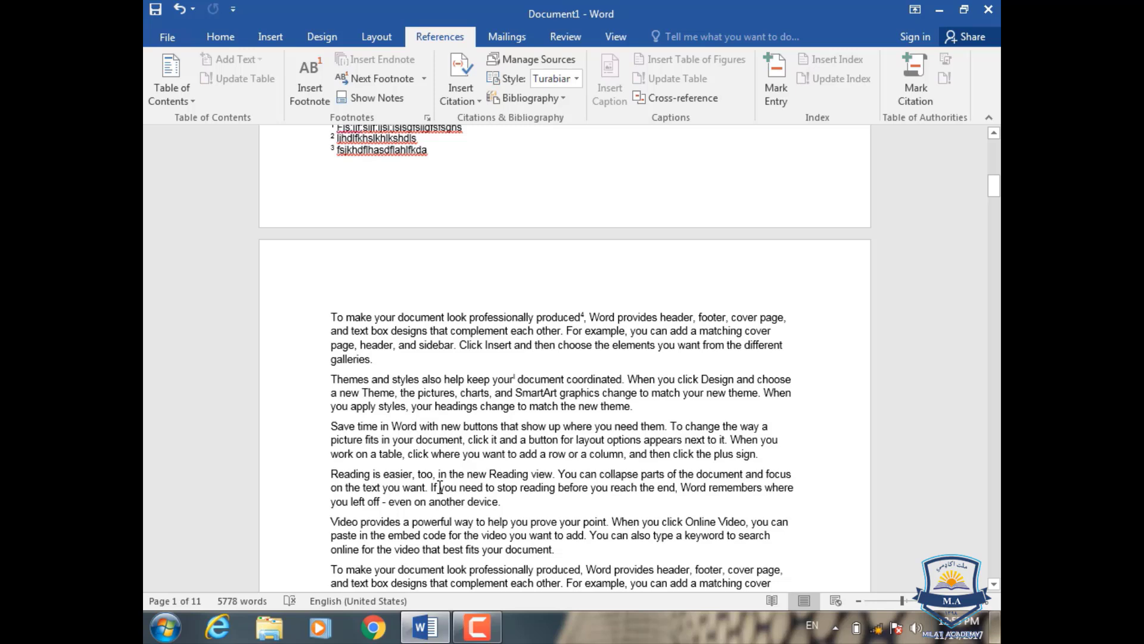
{"action": "scroll", "coordinate": [440, 487], "scroll_direction": "up", "scroll_amount": 1}
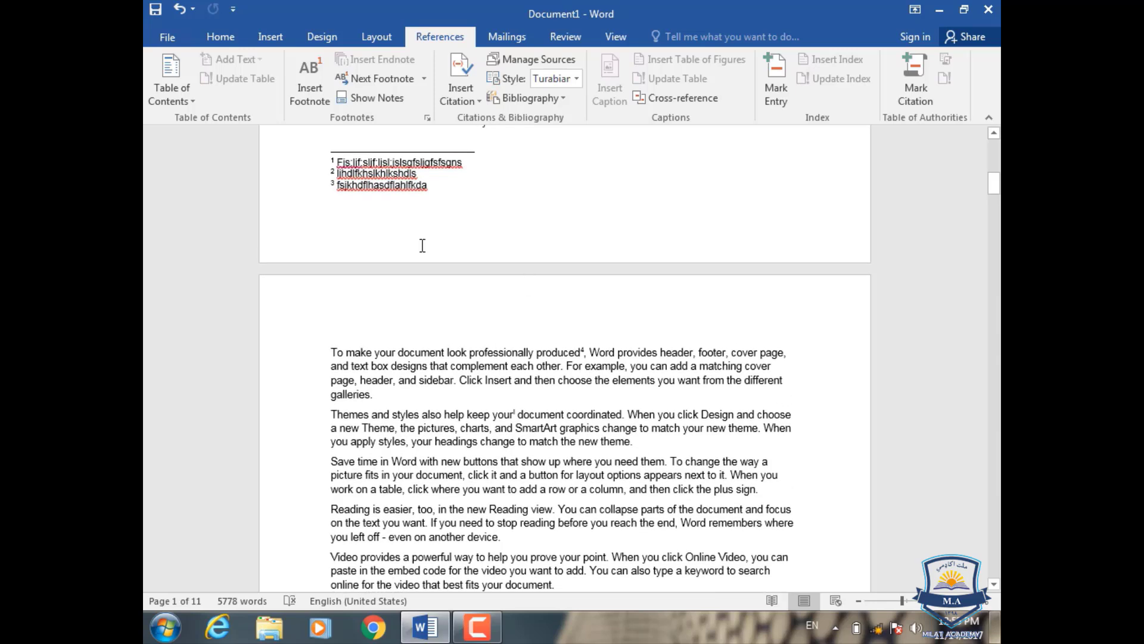
Step: Return from the footnote to its reference in the body text and show the document's endnote area
{"action": "left_click", "coordinate": [395, 102]}
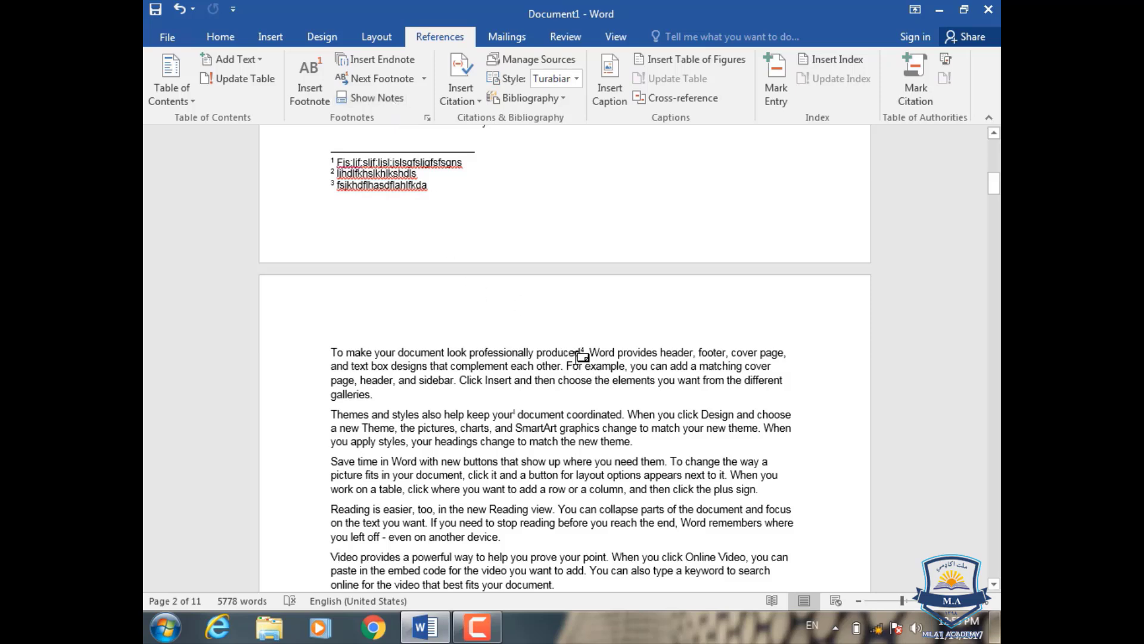
{"action": "left_click", "coordinate": [382, 102]}
{"action": "left_click", "coordinate": [537, 316]}
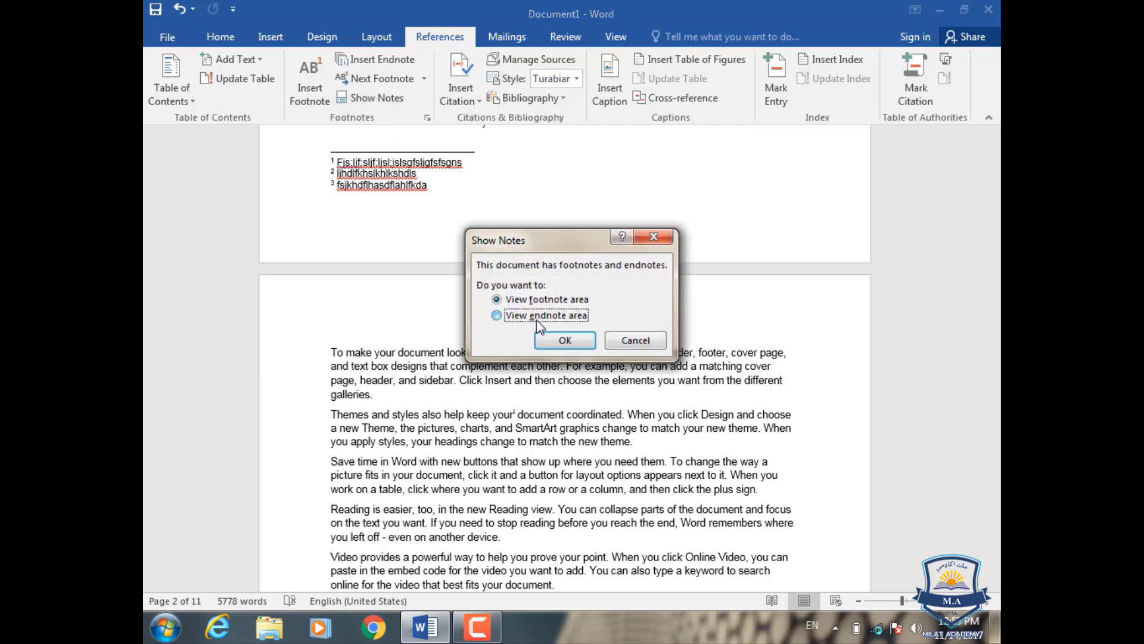
{"action": "left_click", "coordinate": [564, 341]}
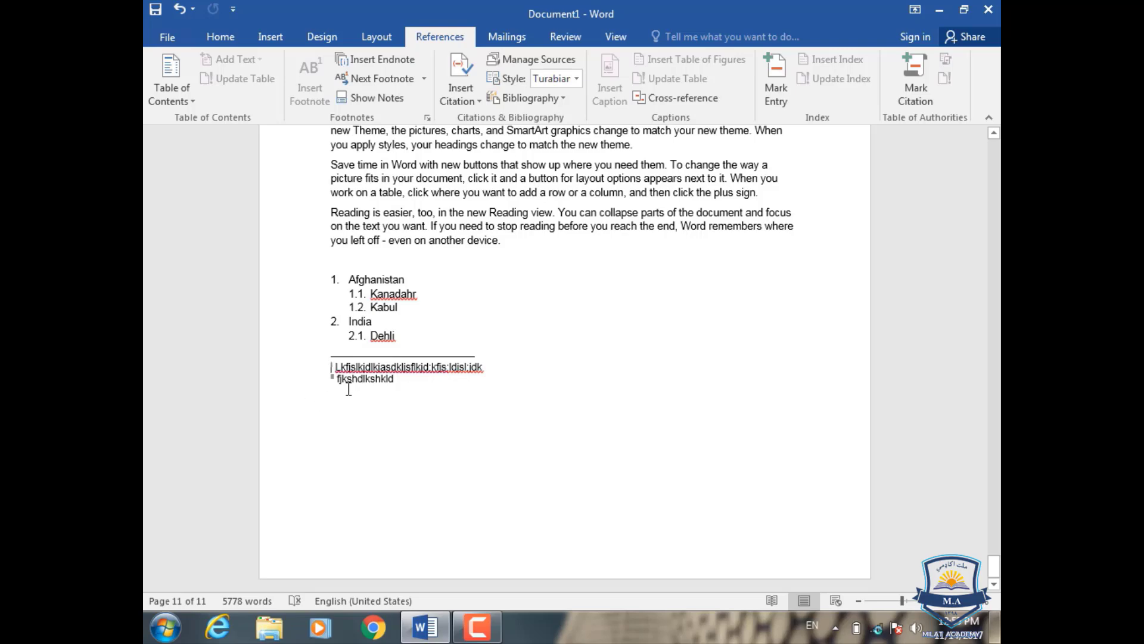
Step: Return from the endnotes to the body text, show the footnote area and review the footnotes on pages 1 and 2
{"action": "left_click", "coordinate": [388, 104]}
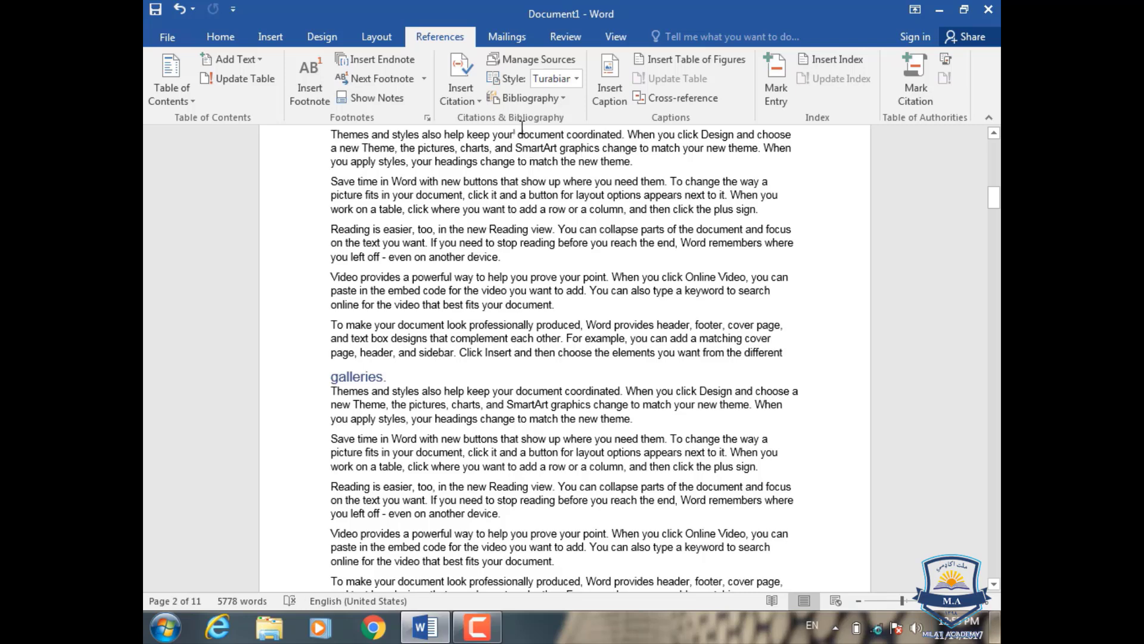
{"action": "left_click", "coordinate": [369, 97]}
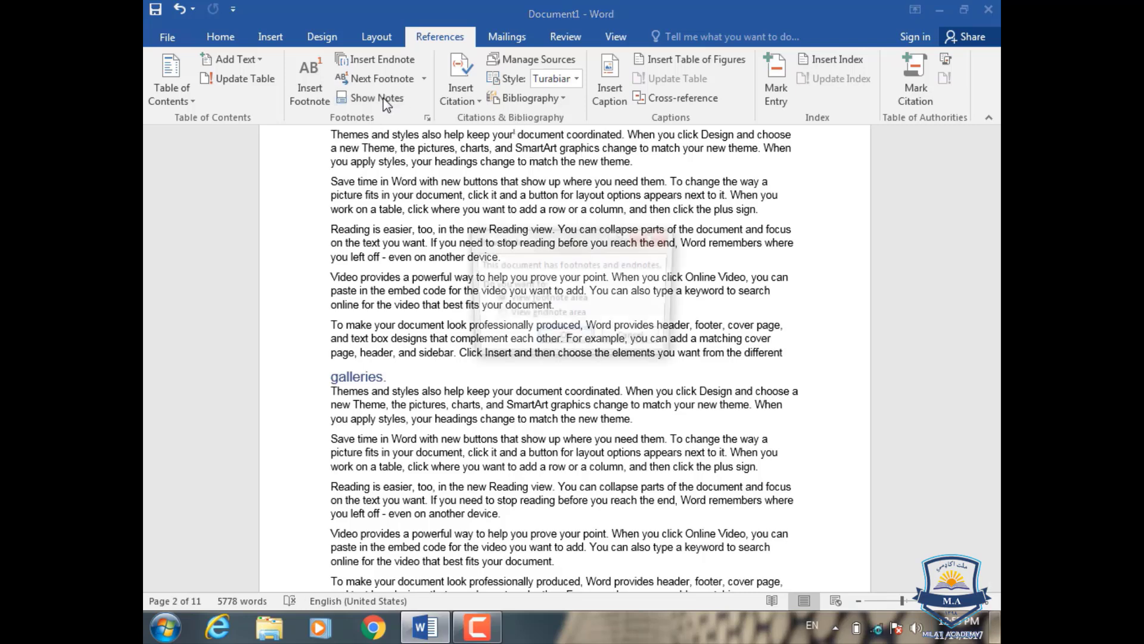
{"action": "left_click", "coordinate": [507, 318]}
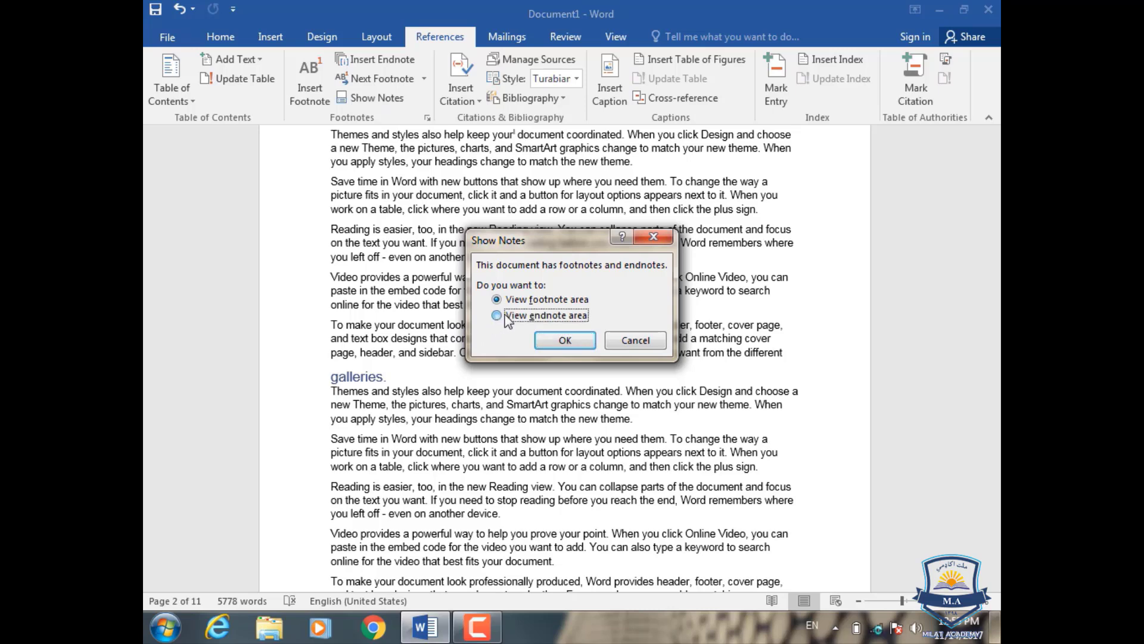
{"action": "left_click", "coordinate": [562, 341]}
{"action": "scroll", "coordinate": [387, 328], "scroll_direction": "up", "scroll_amount": 4}
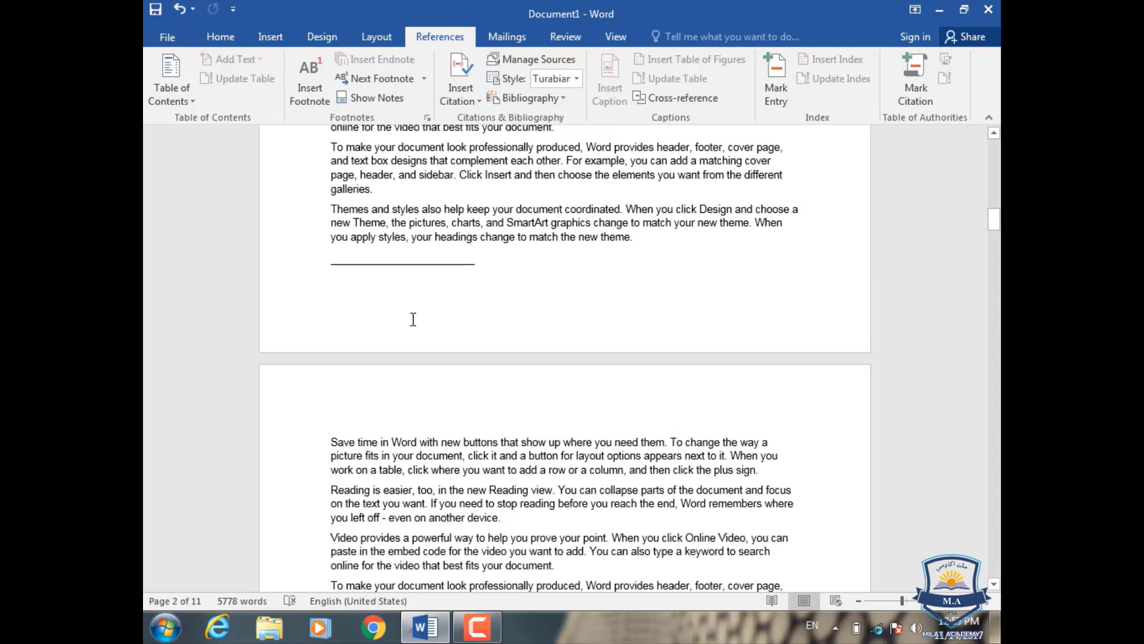
{"action": "scroll", "coordinate": [413, 320], "scroll_direction": "up", "scroll_amount": 2}
{"action": "scroll", "coordinate": [393, 358], "scroll_direction": "up", "scroll_amount": 10}
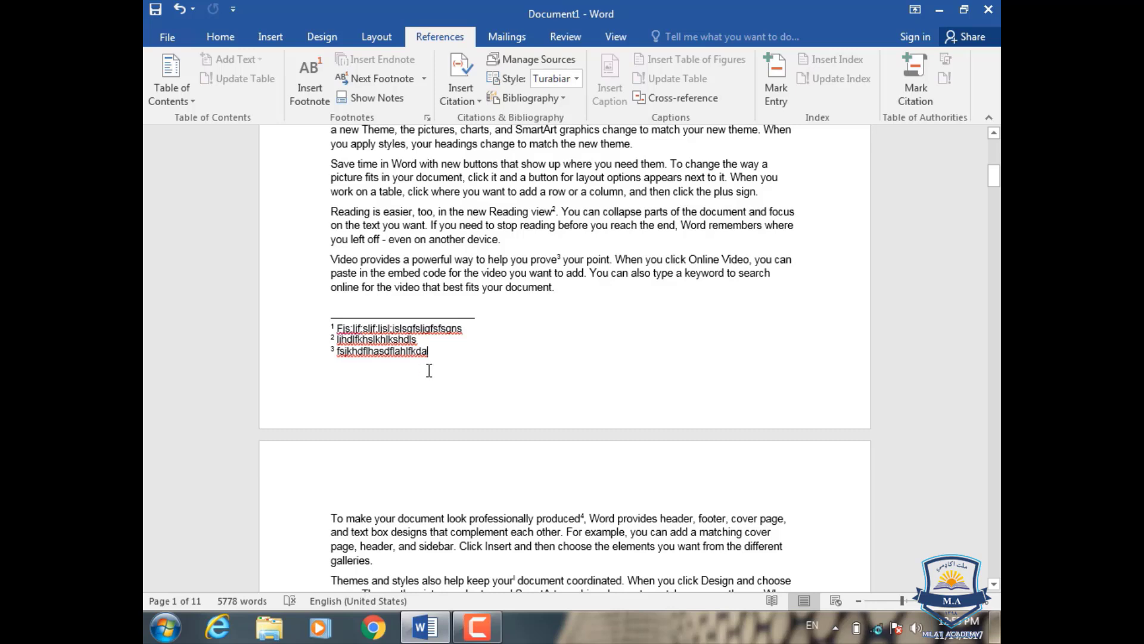
Step: Jump from the page 1 footnotes to the previous footnote, and go on to the next endnote reference on page 2
{"action": "left_click", "coordinate": [425, 79]}
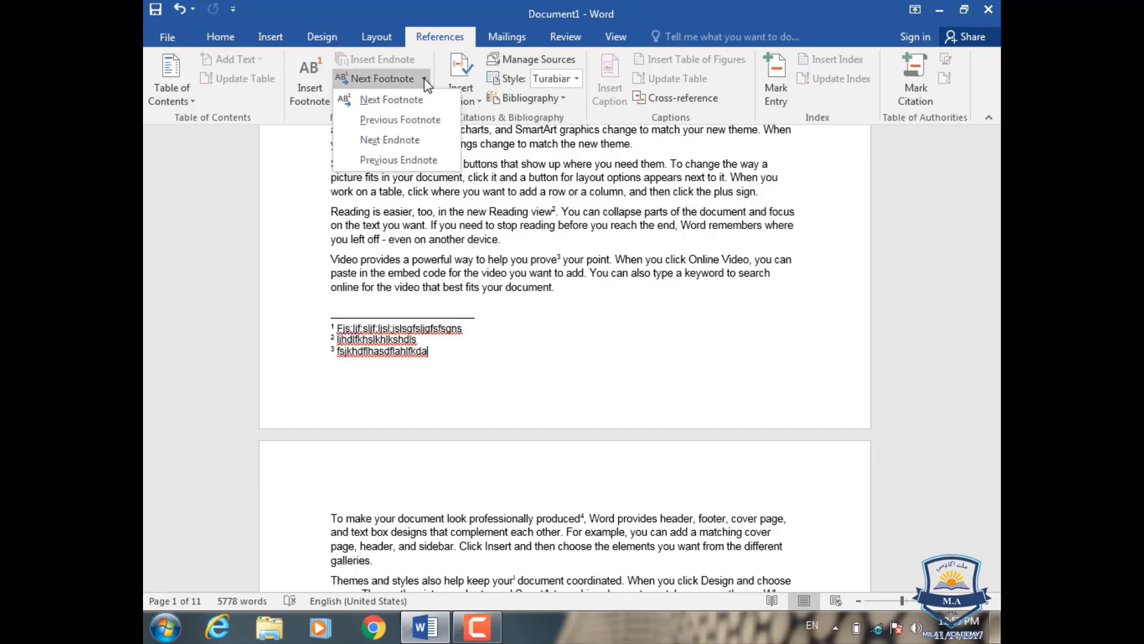
{"action": "left_click", "coordinate": [423, 119]}
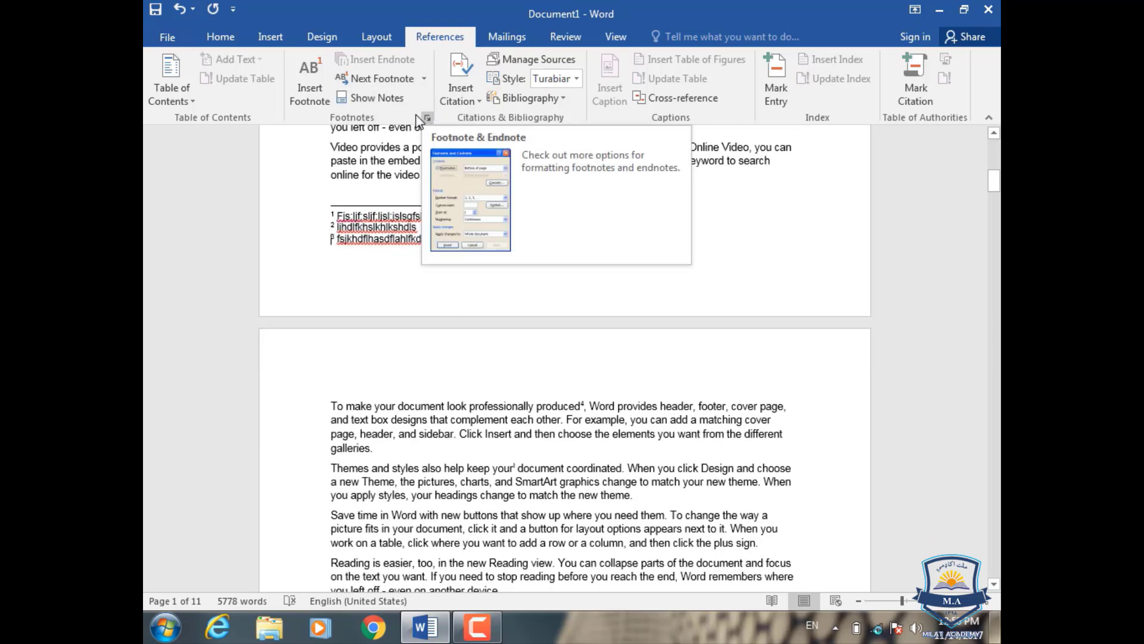
{"action": "left_click", "coordinate": [425, 79]}
{"action": "left_click", "coordinate": [409, 145]}
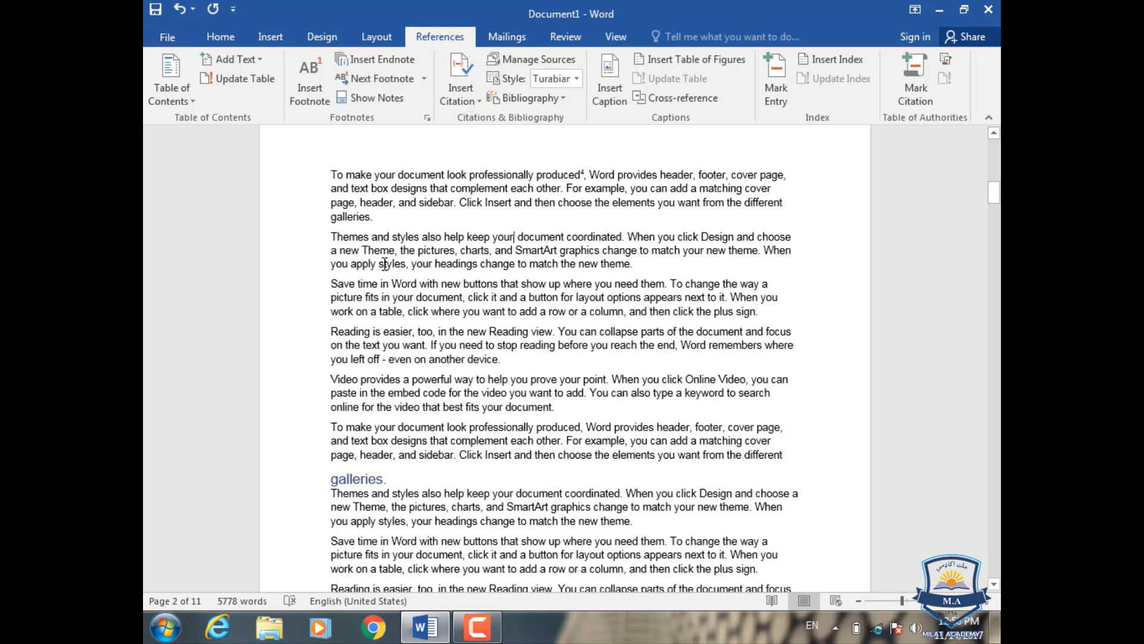
Step: Go to the next endnote reference on page 11 and return to the previous endnote reference on page 2
{"action": "left_click", "coordinate": [425, 78]}
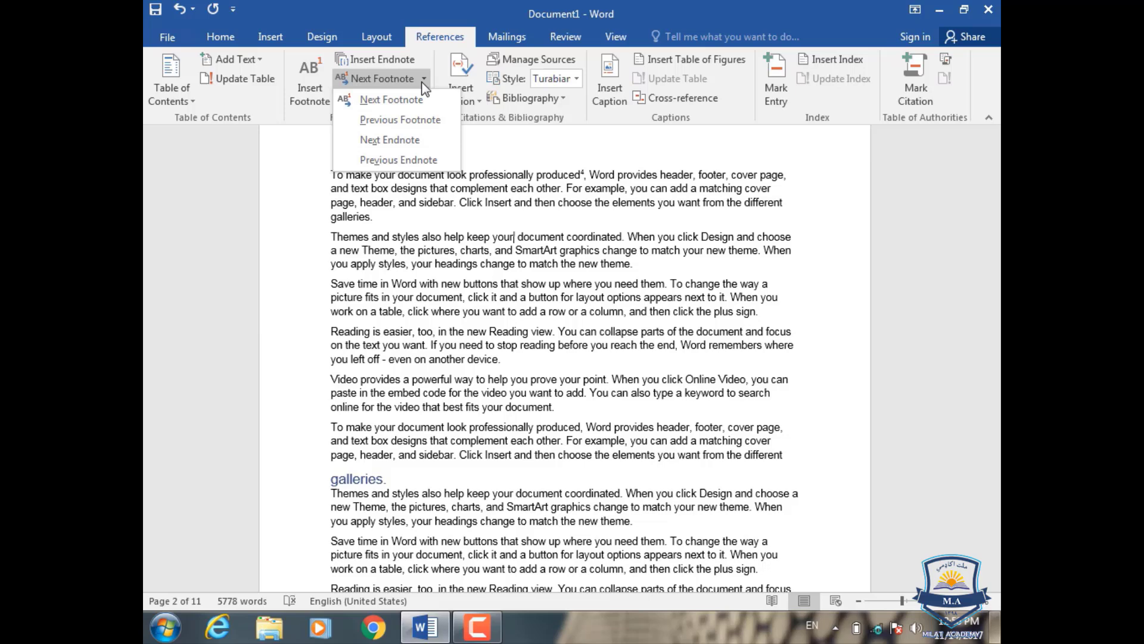
{"action": "left_click", "coordinate": [420, 140]}
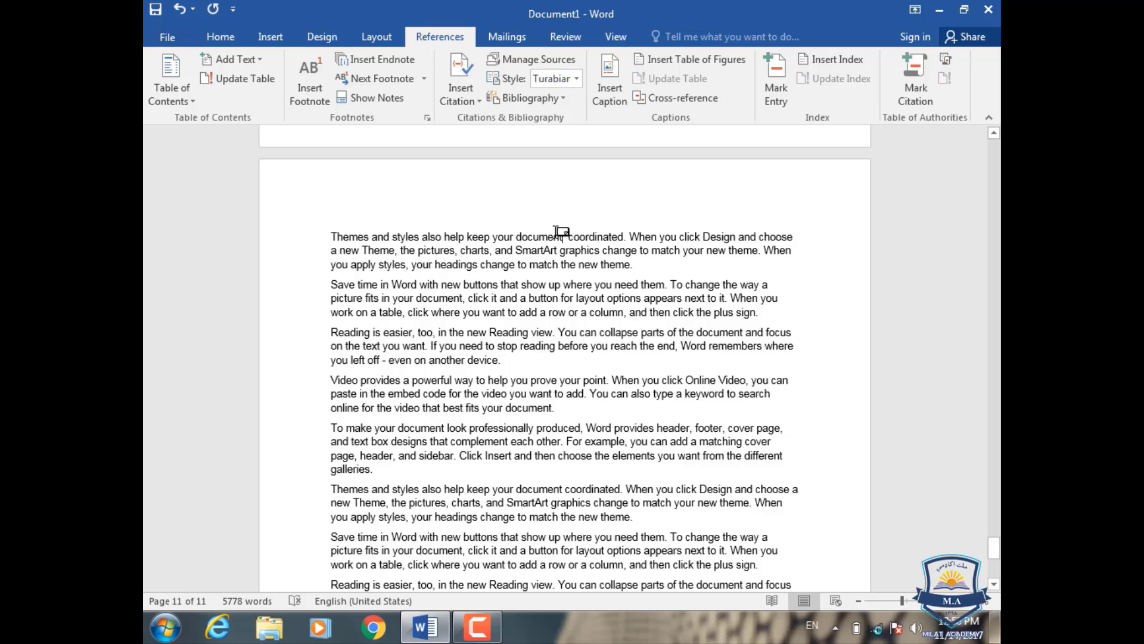
{"action": "left_click", "coordinate": [427, 79]}
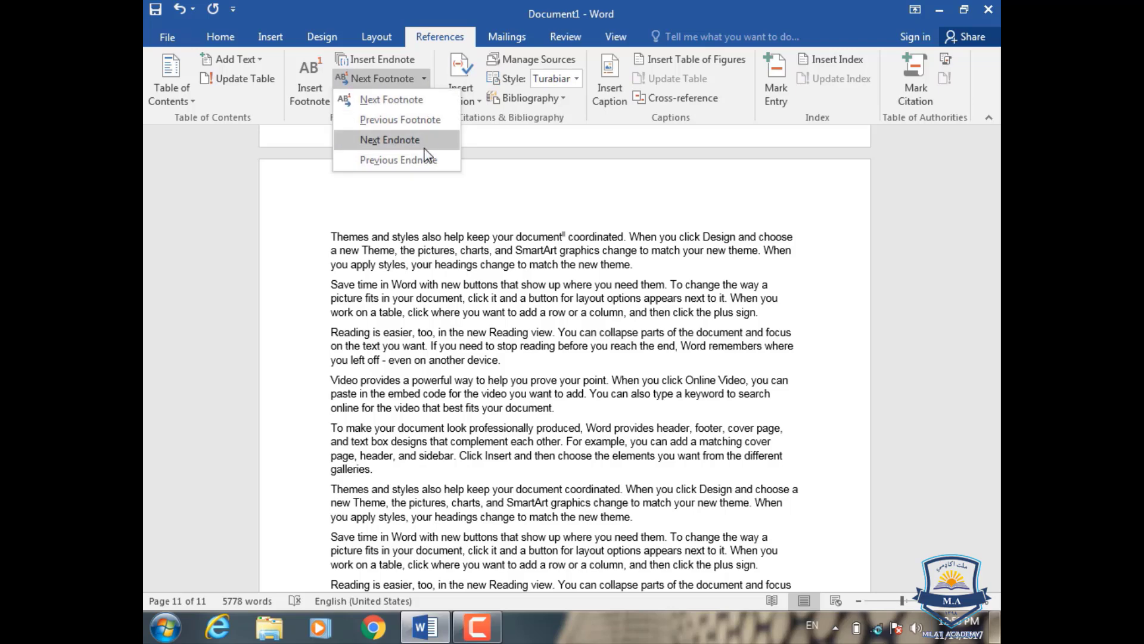
{"action": "left_click", "coordinate": [398, 160]}
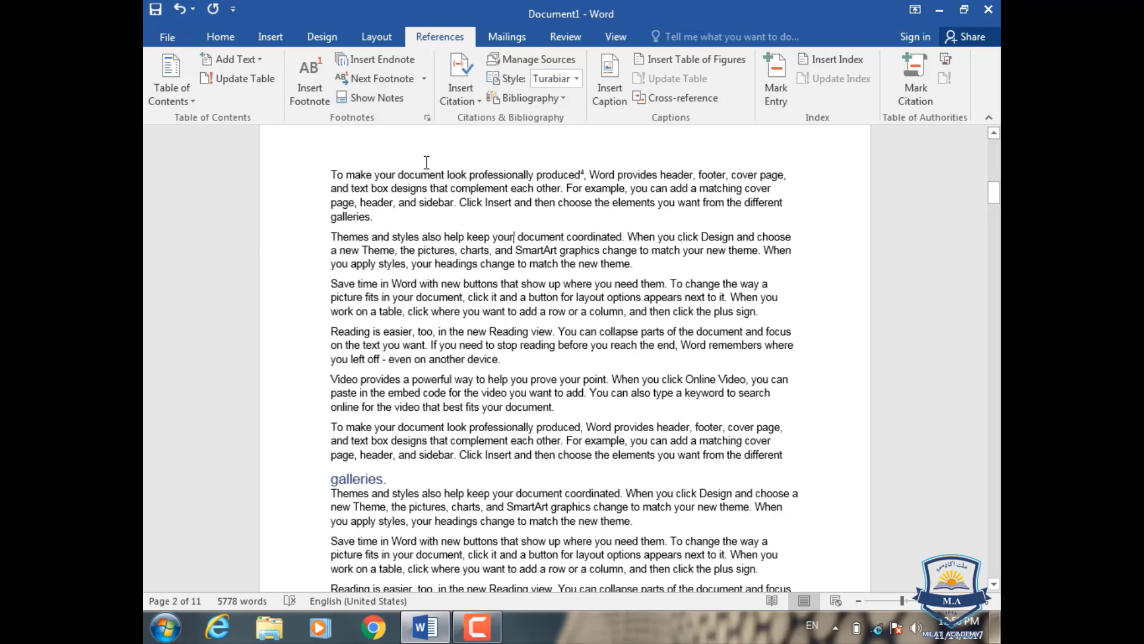